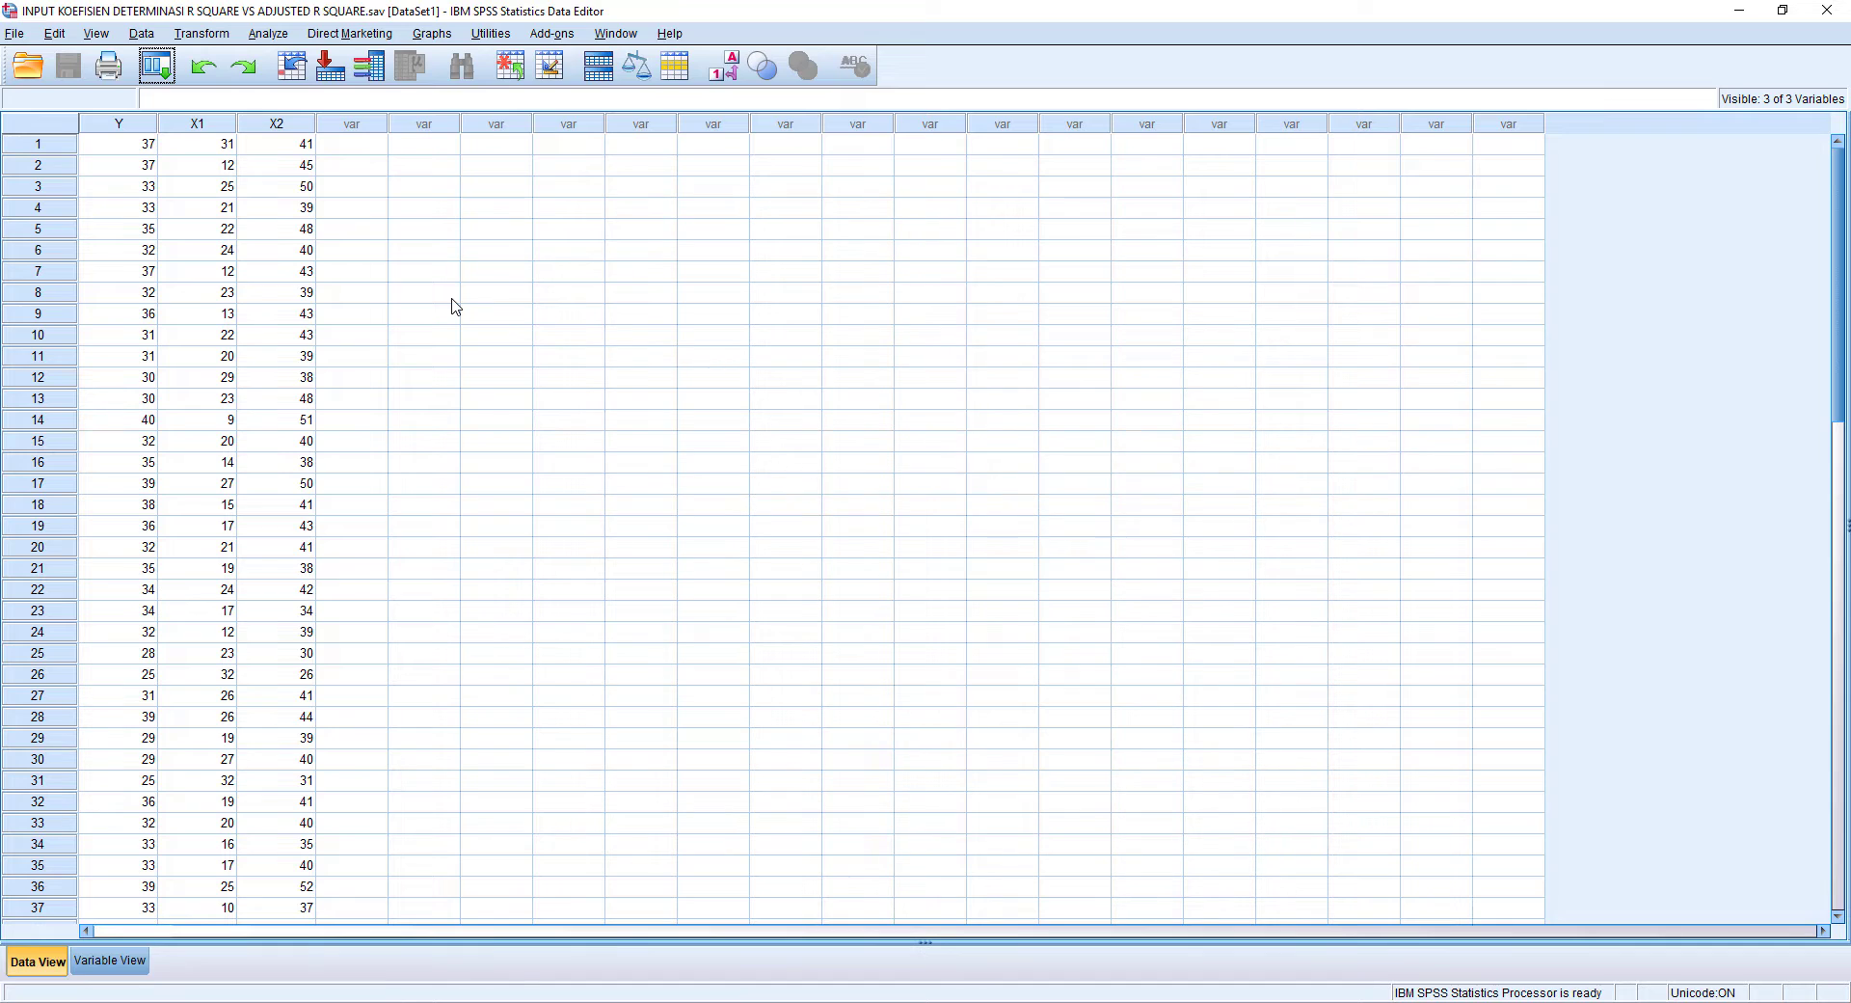
Step: Start a linear regression analysis and assign Y as the dependent variable
drag(231, 127, 270, 133)
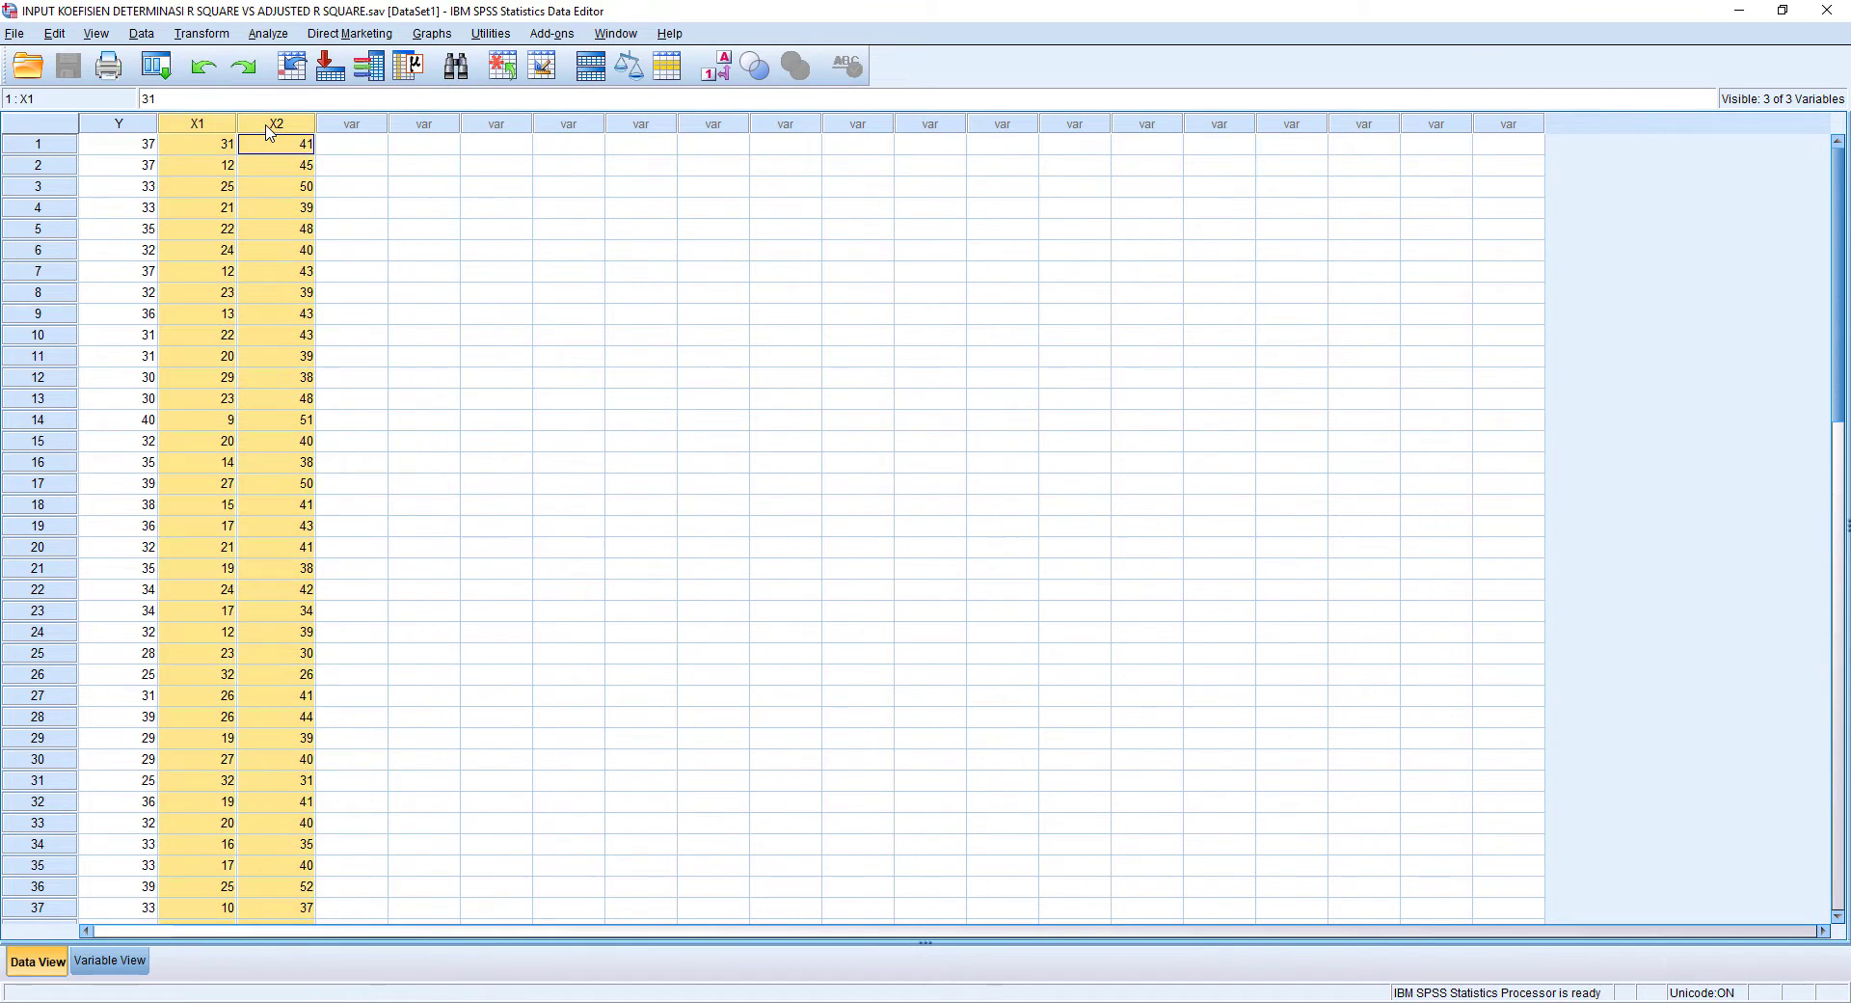
click(124, 125)
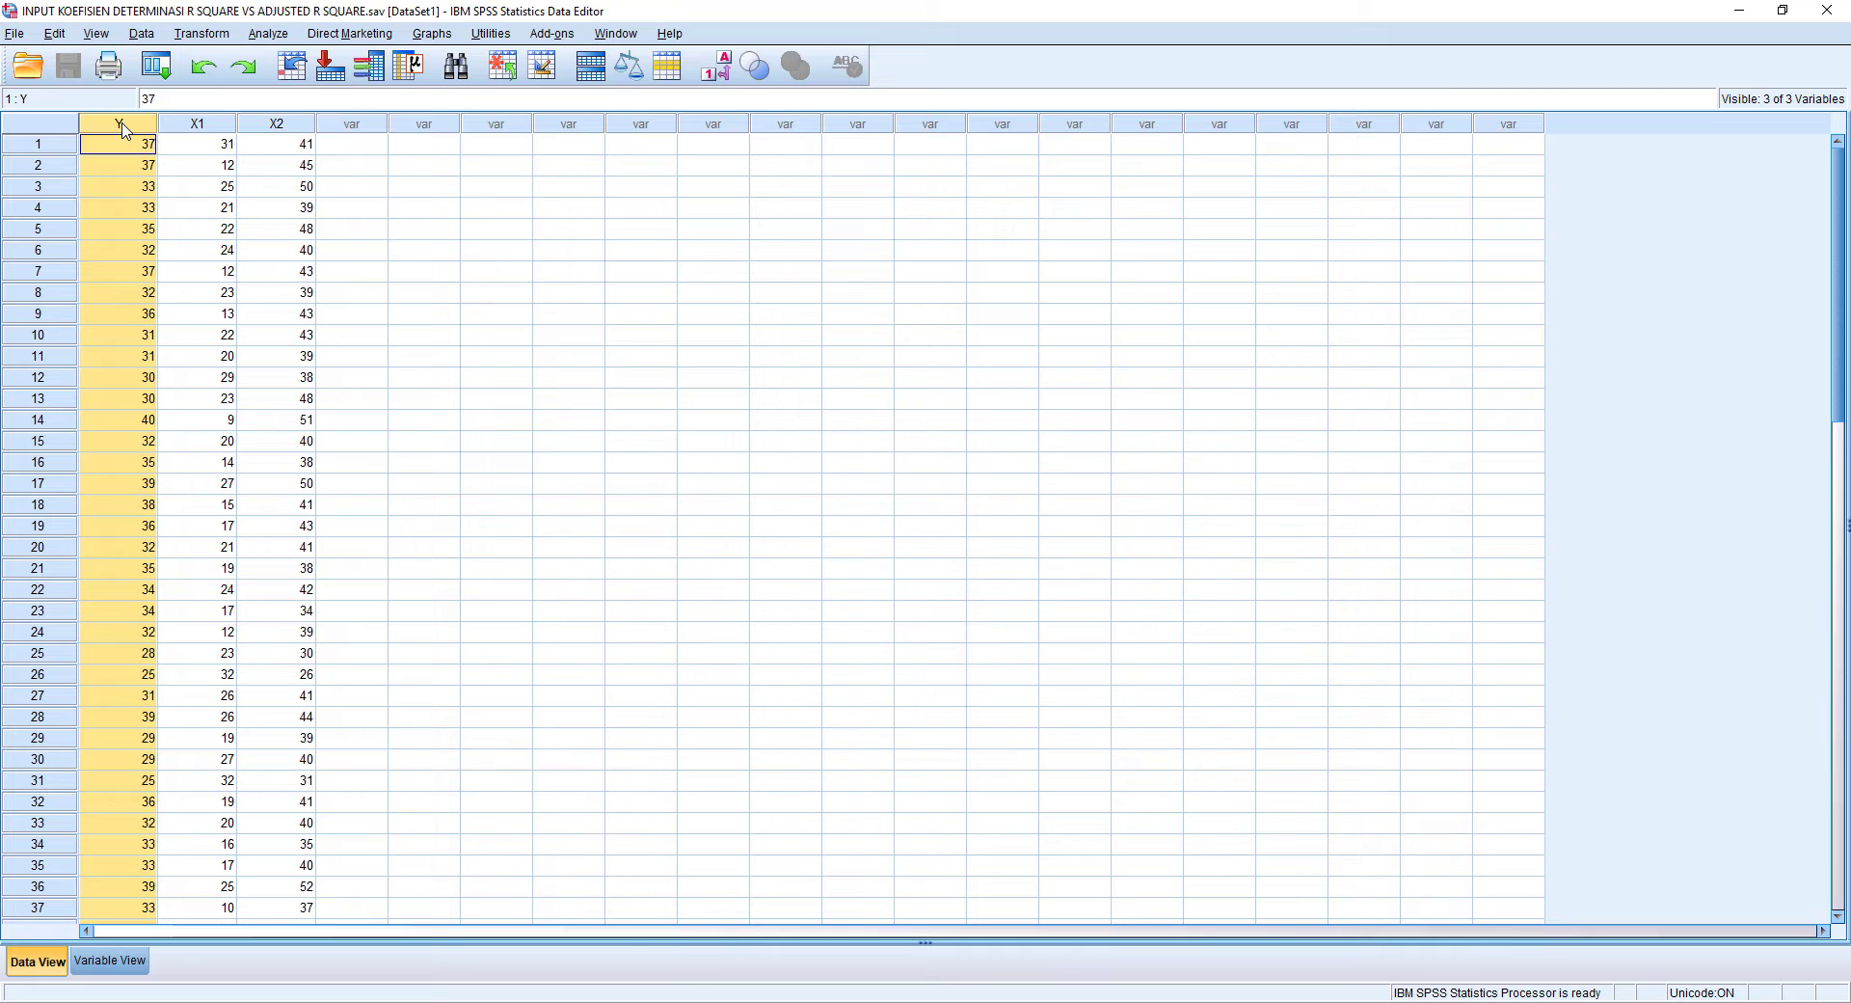
click(267, 33)
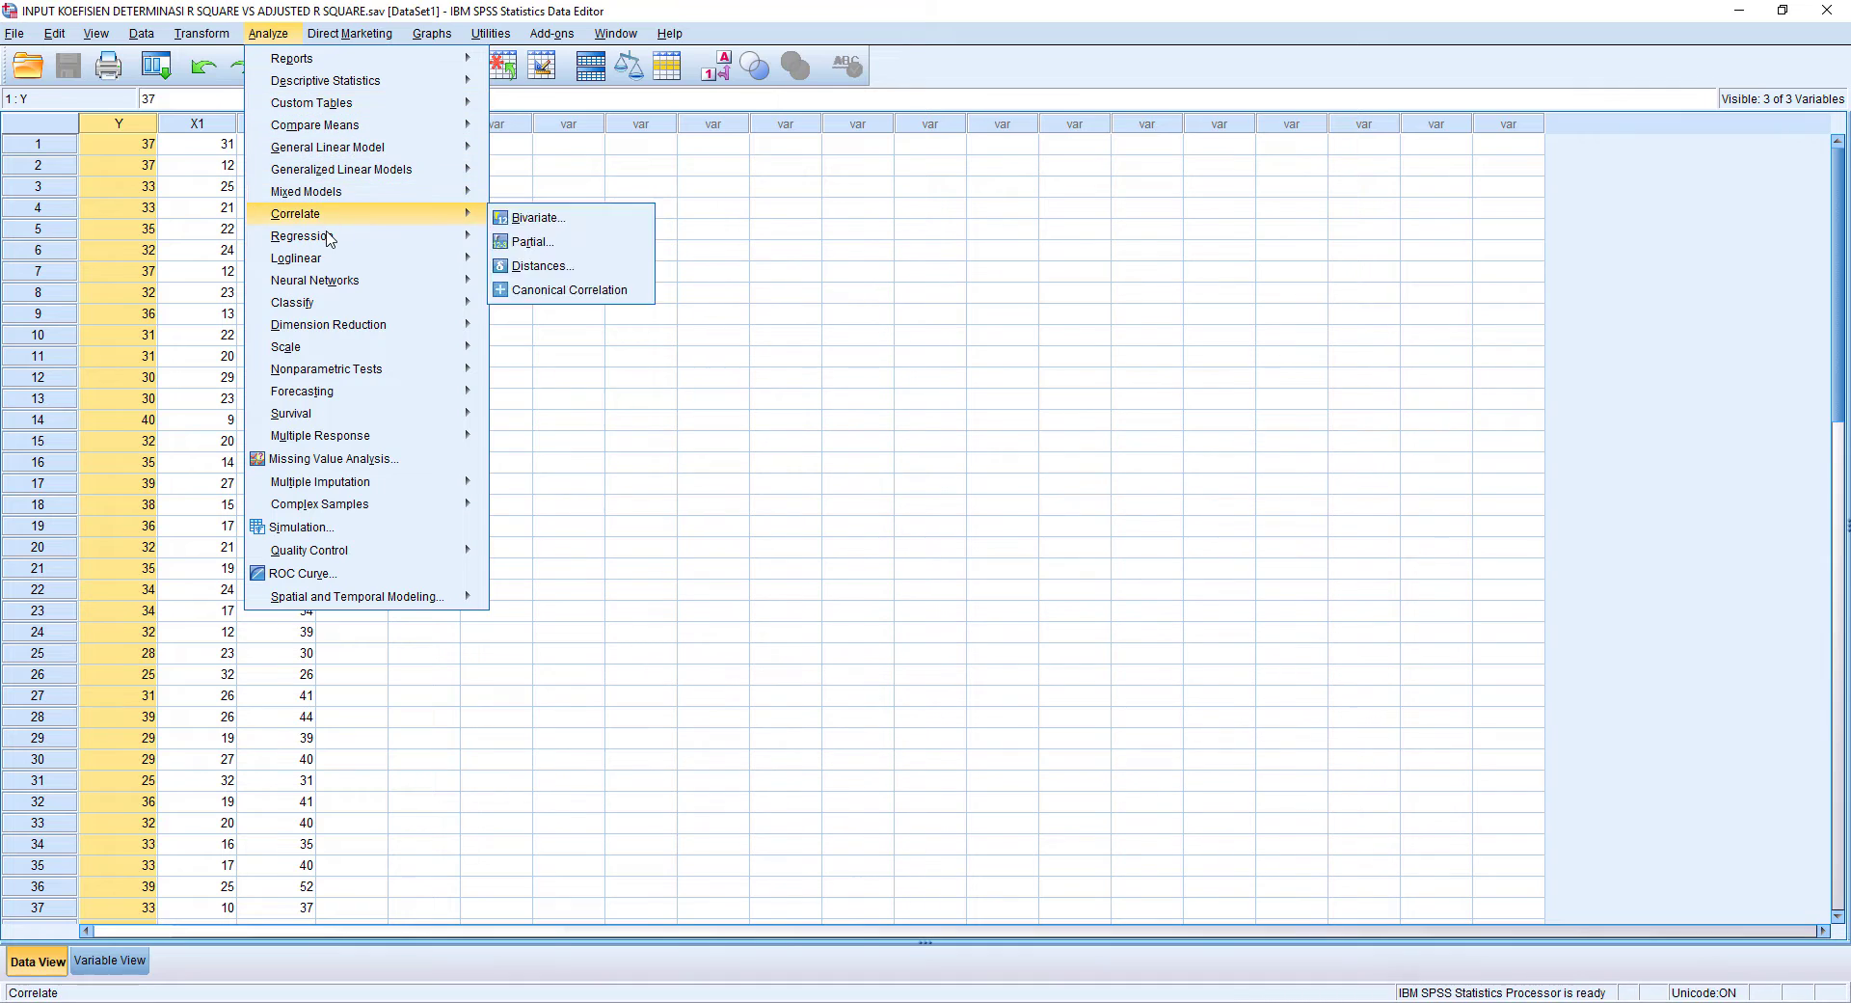
mouse_move(328, 241)
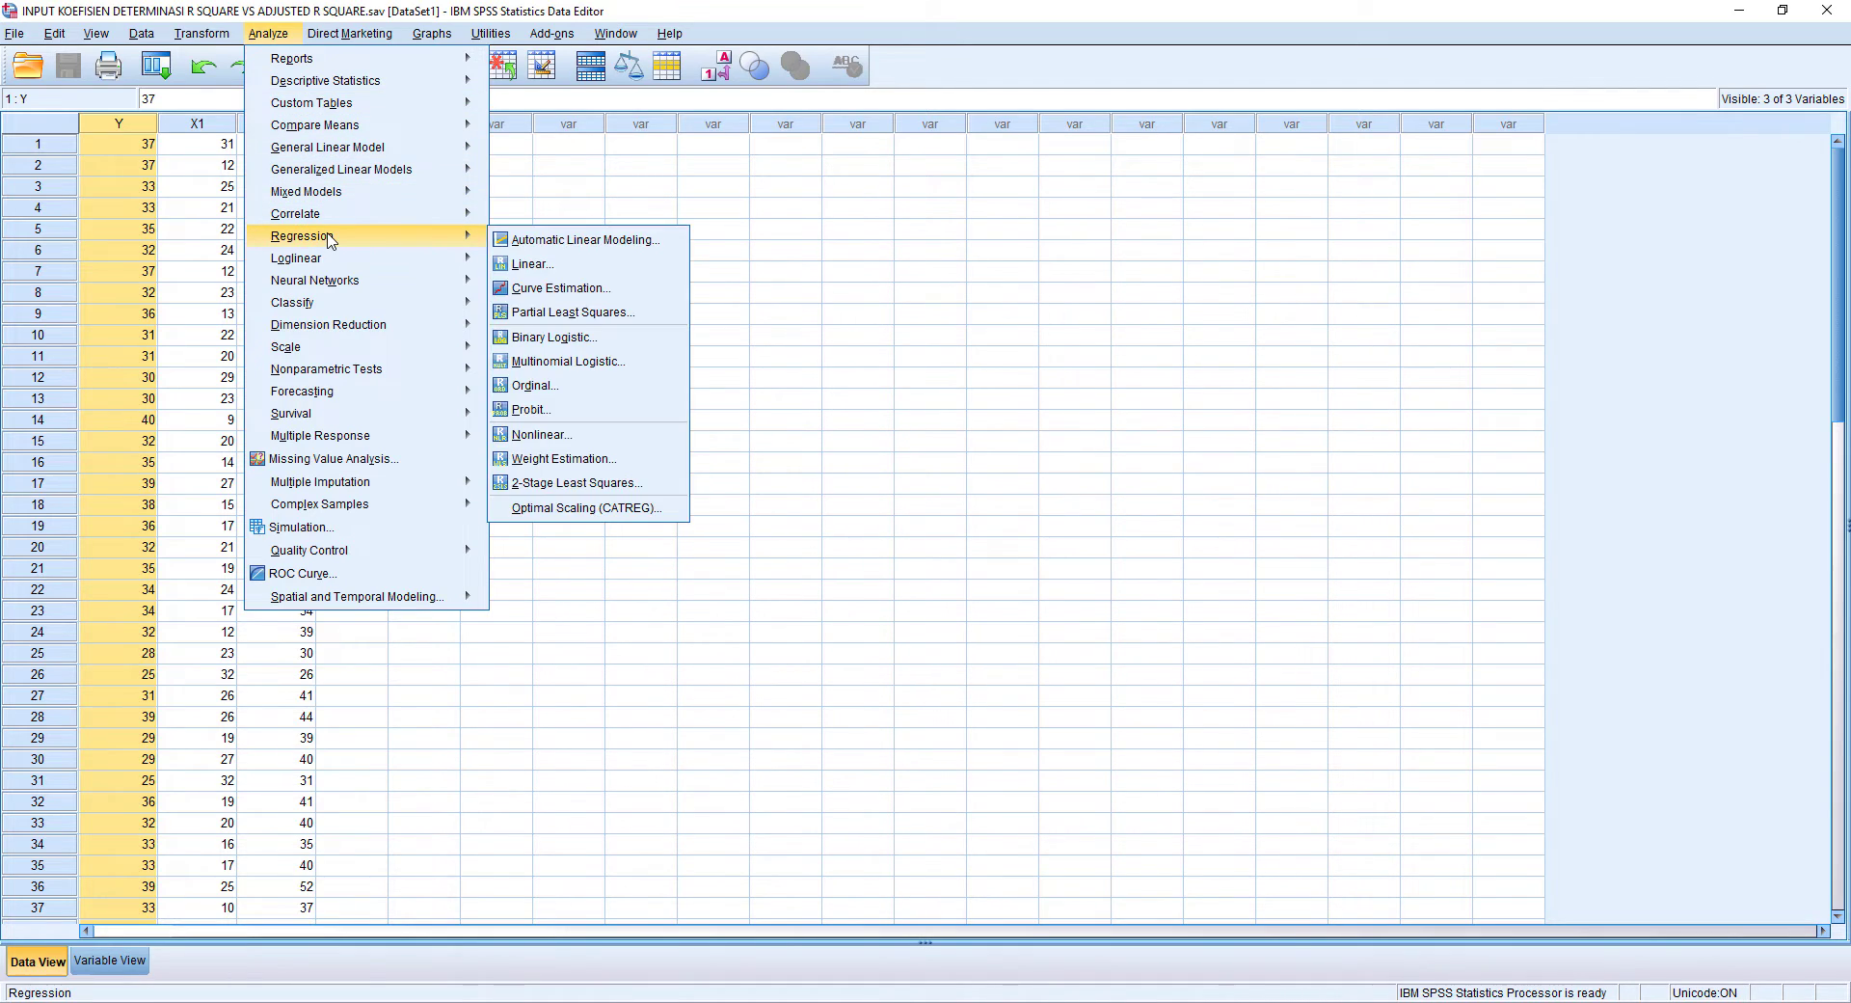
click(534, 266)
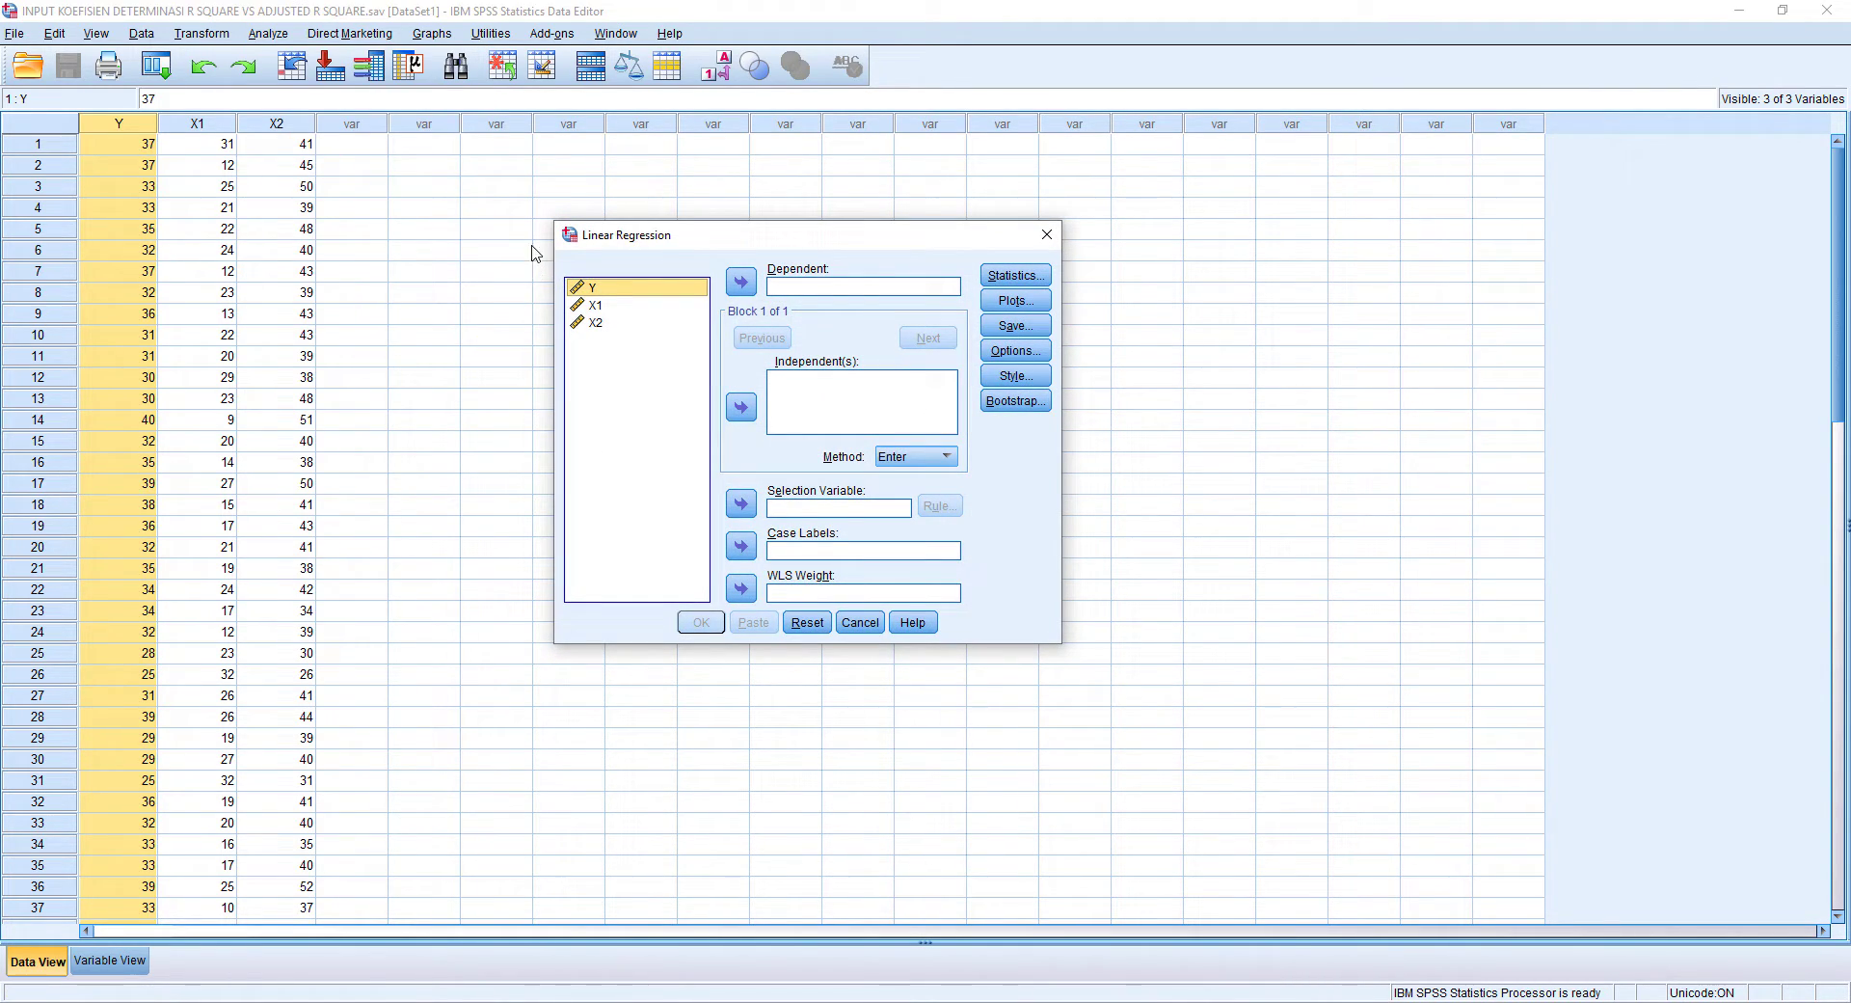
click(738, 284)
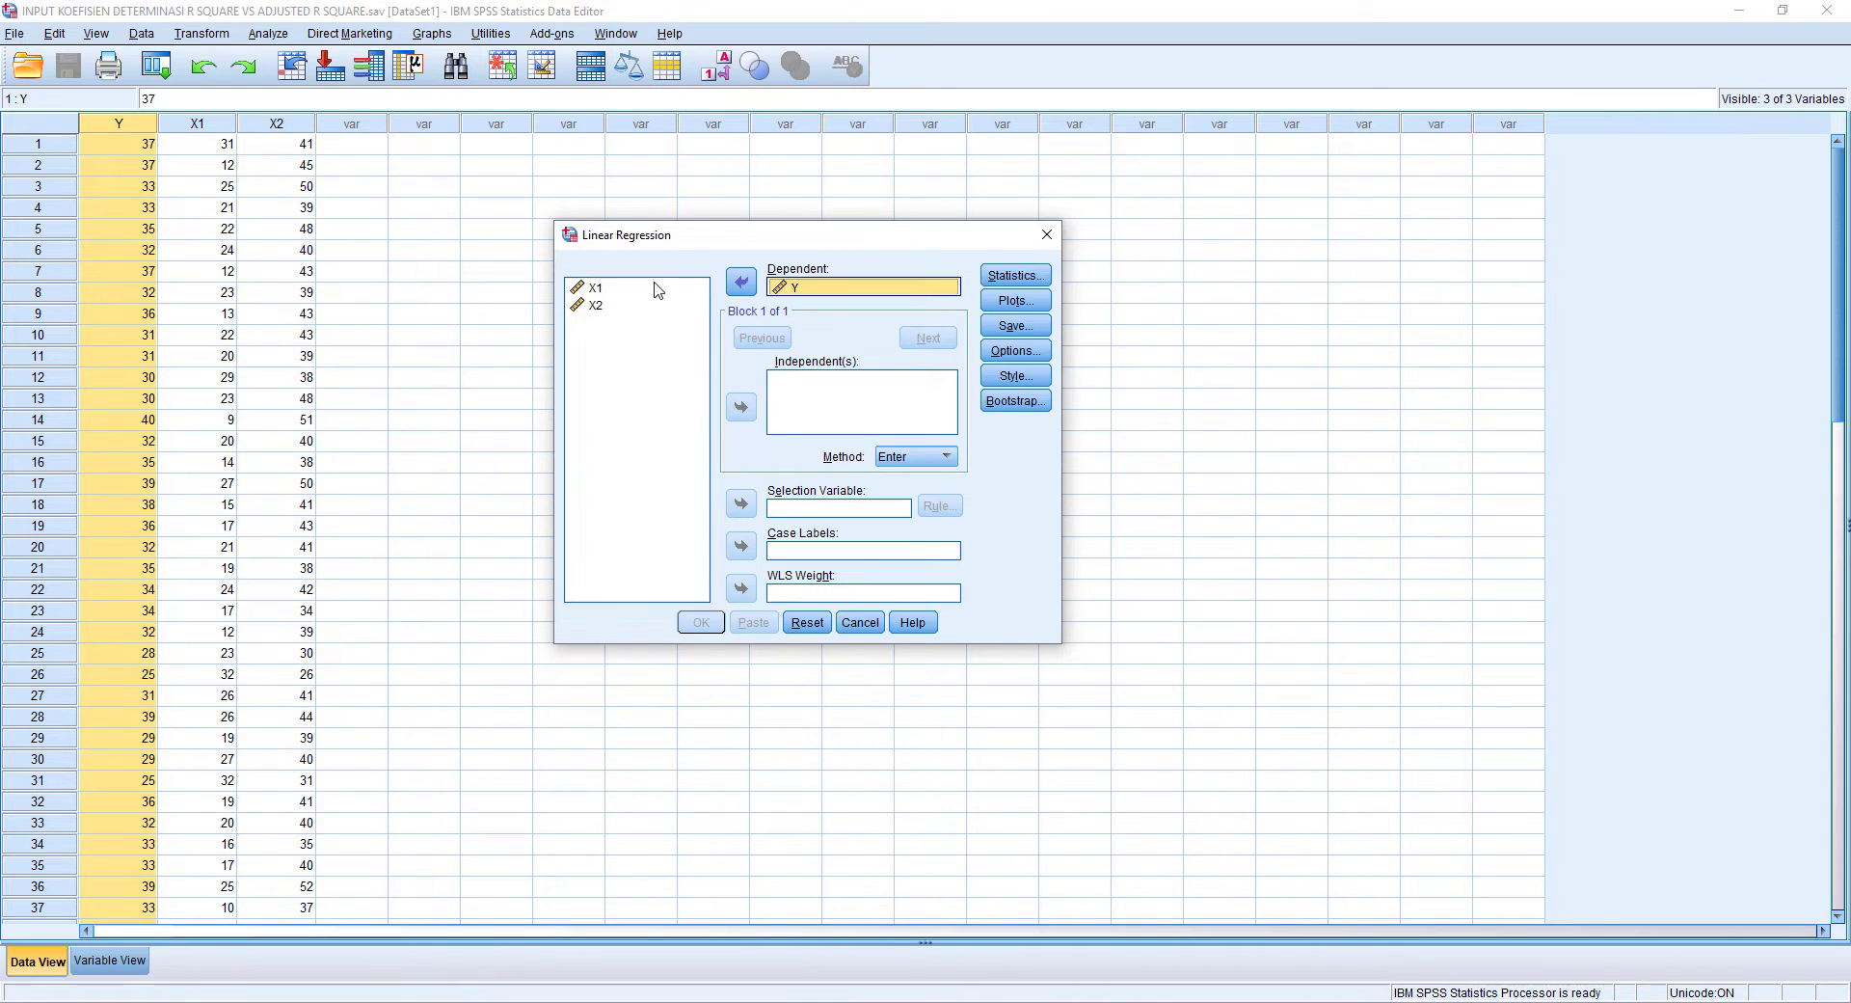
Step: Assign X1 and X2 as the independent variables and run the linear regression with the Enter method
click(653, 288)
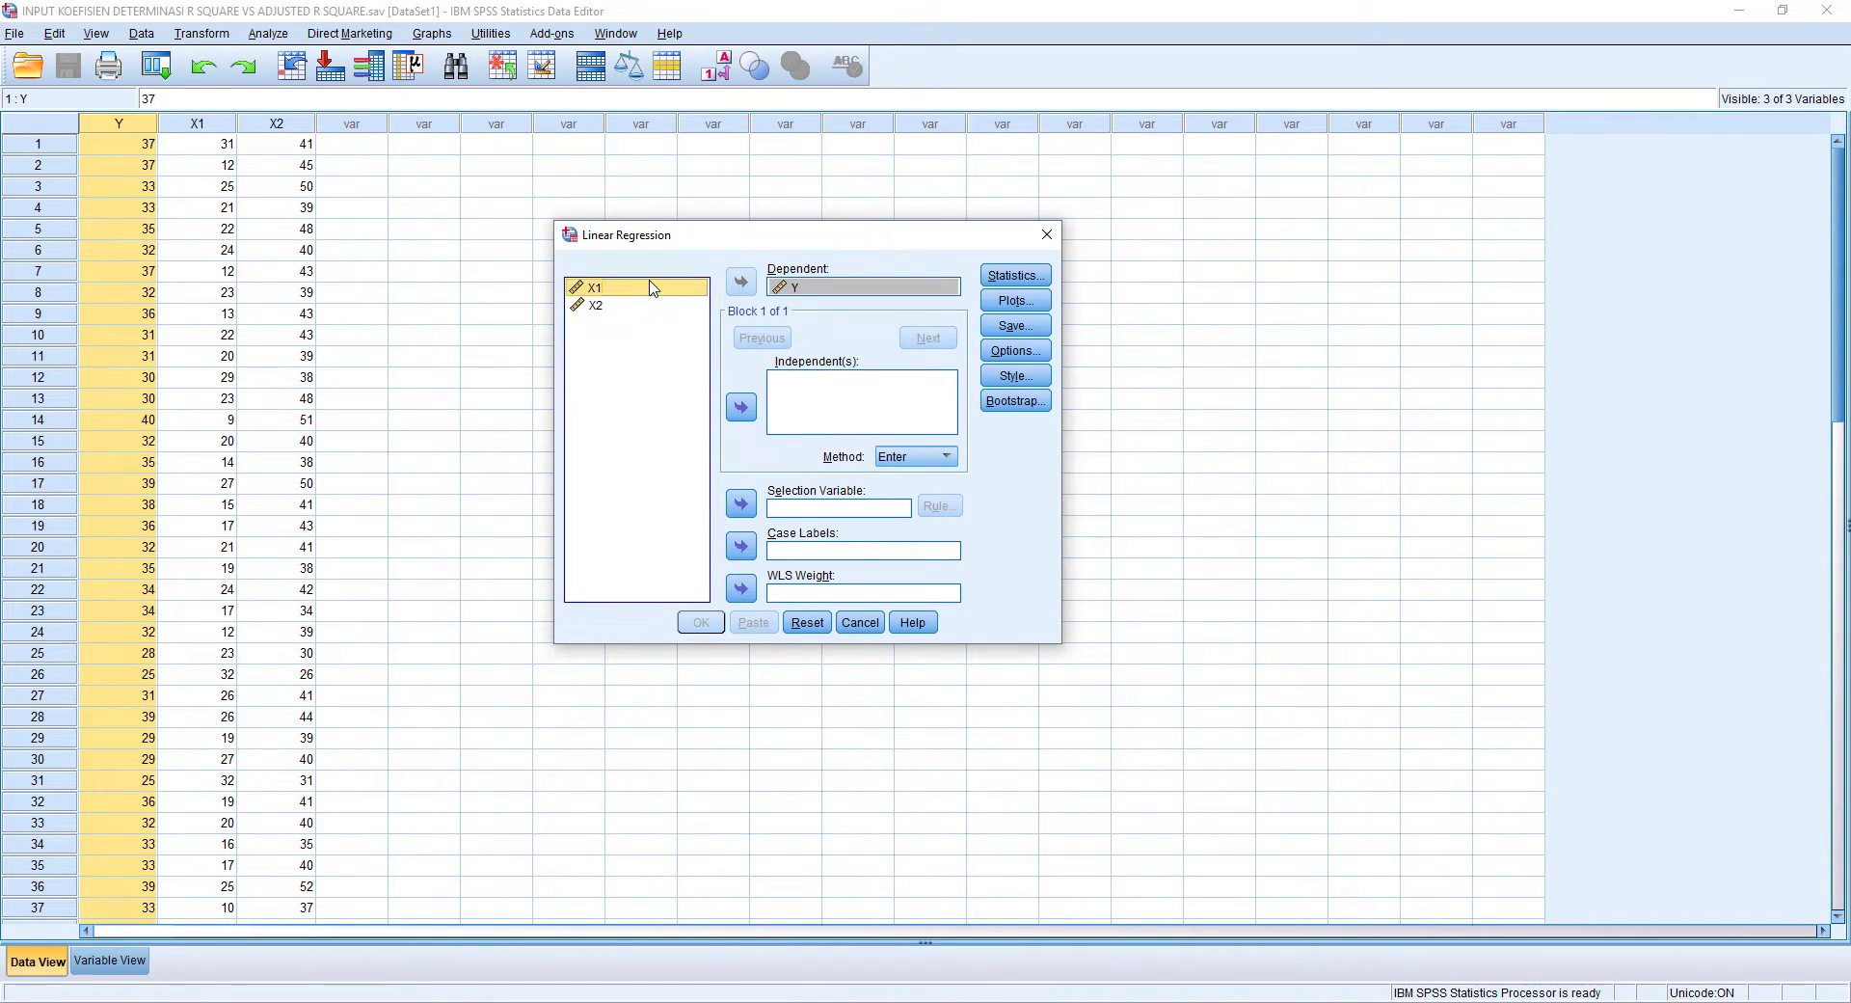
key(shift+Down)
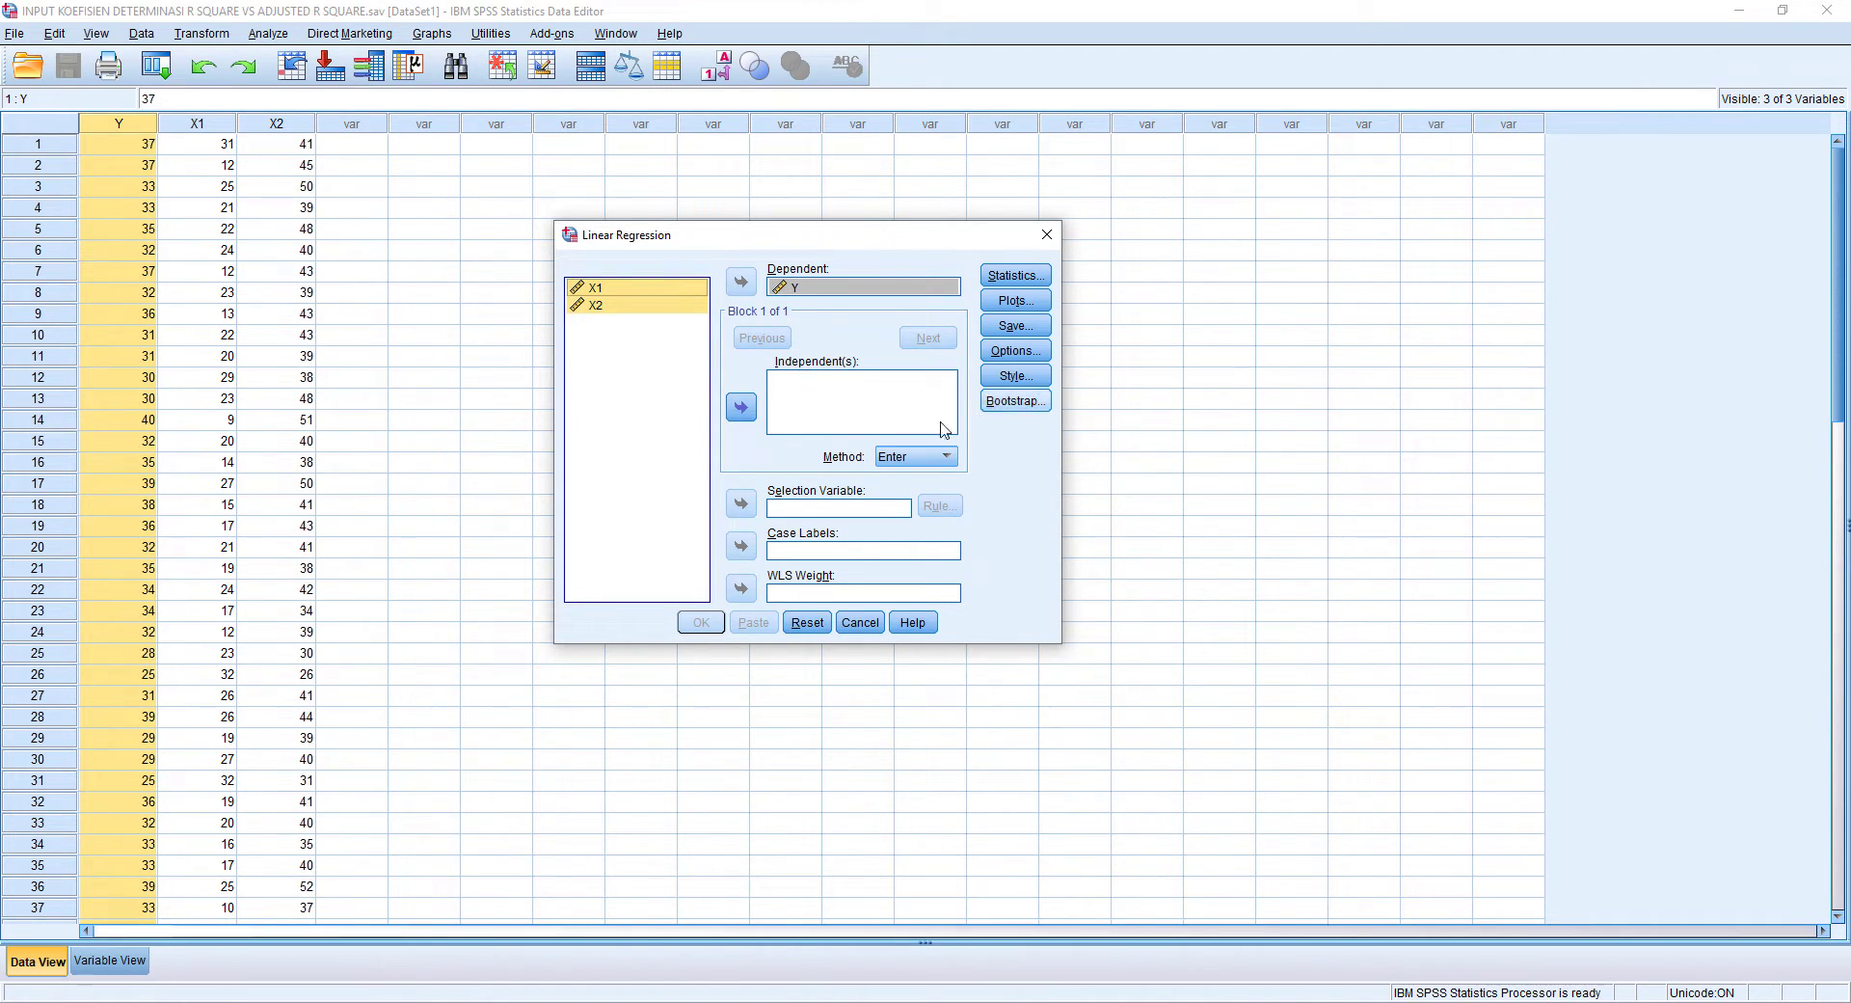
click(741, 406)
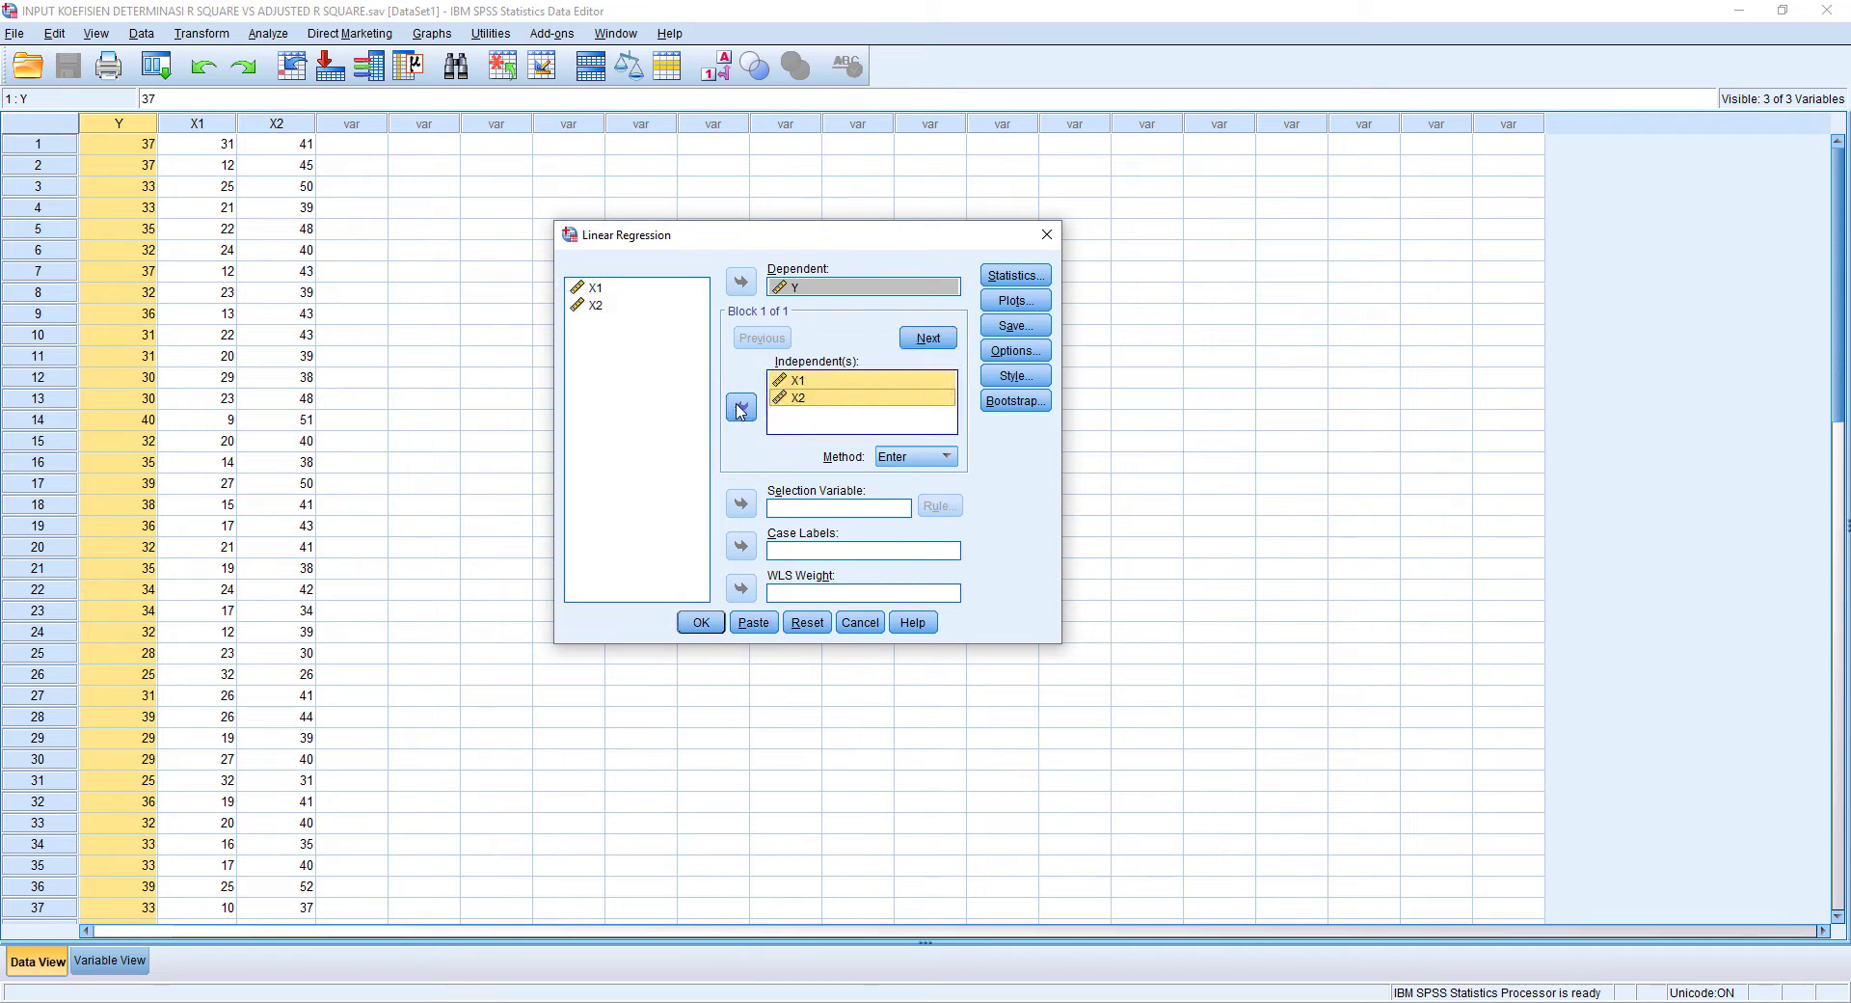
click(704, 627)
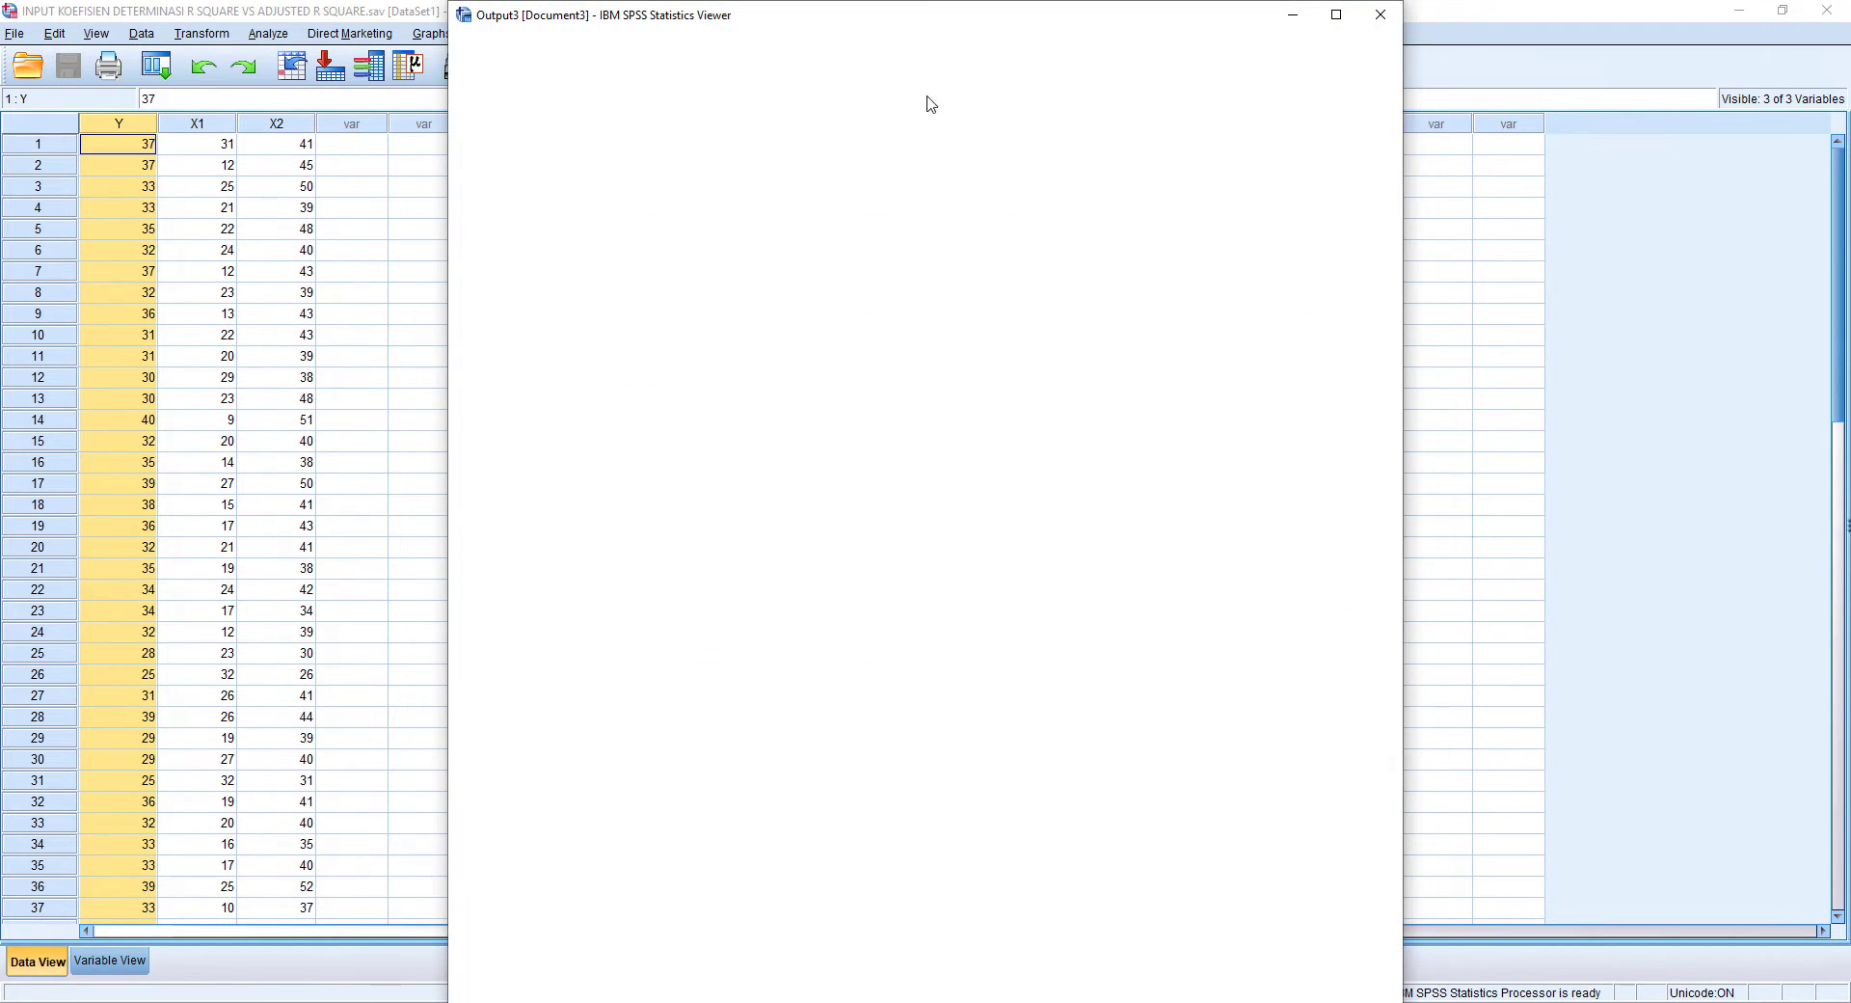
Step: Place the output window beside the data and examine the R Square and Adjusted R Square in the Model Summary table
drag(893, 21, 1332, 22)
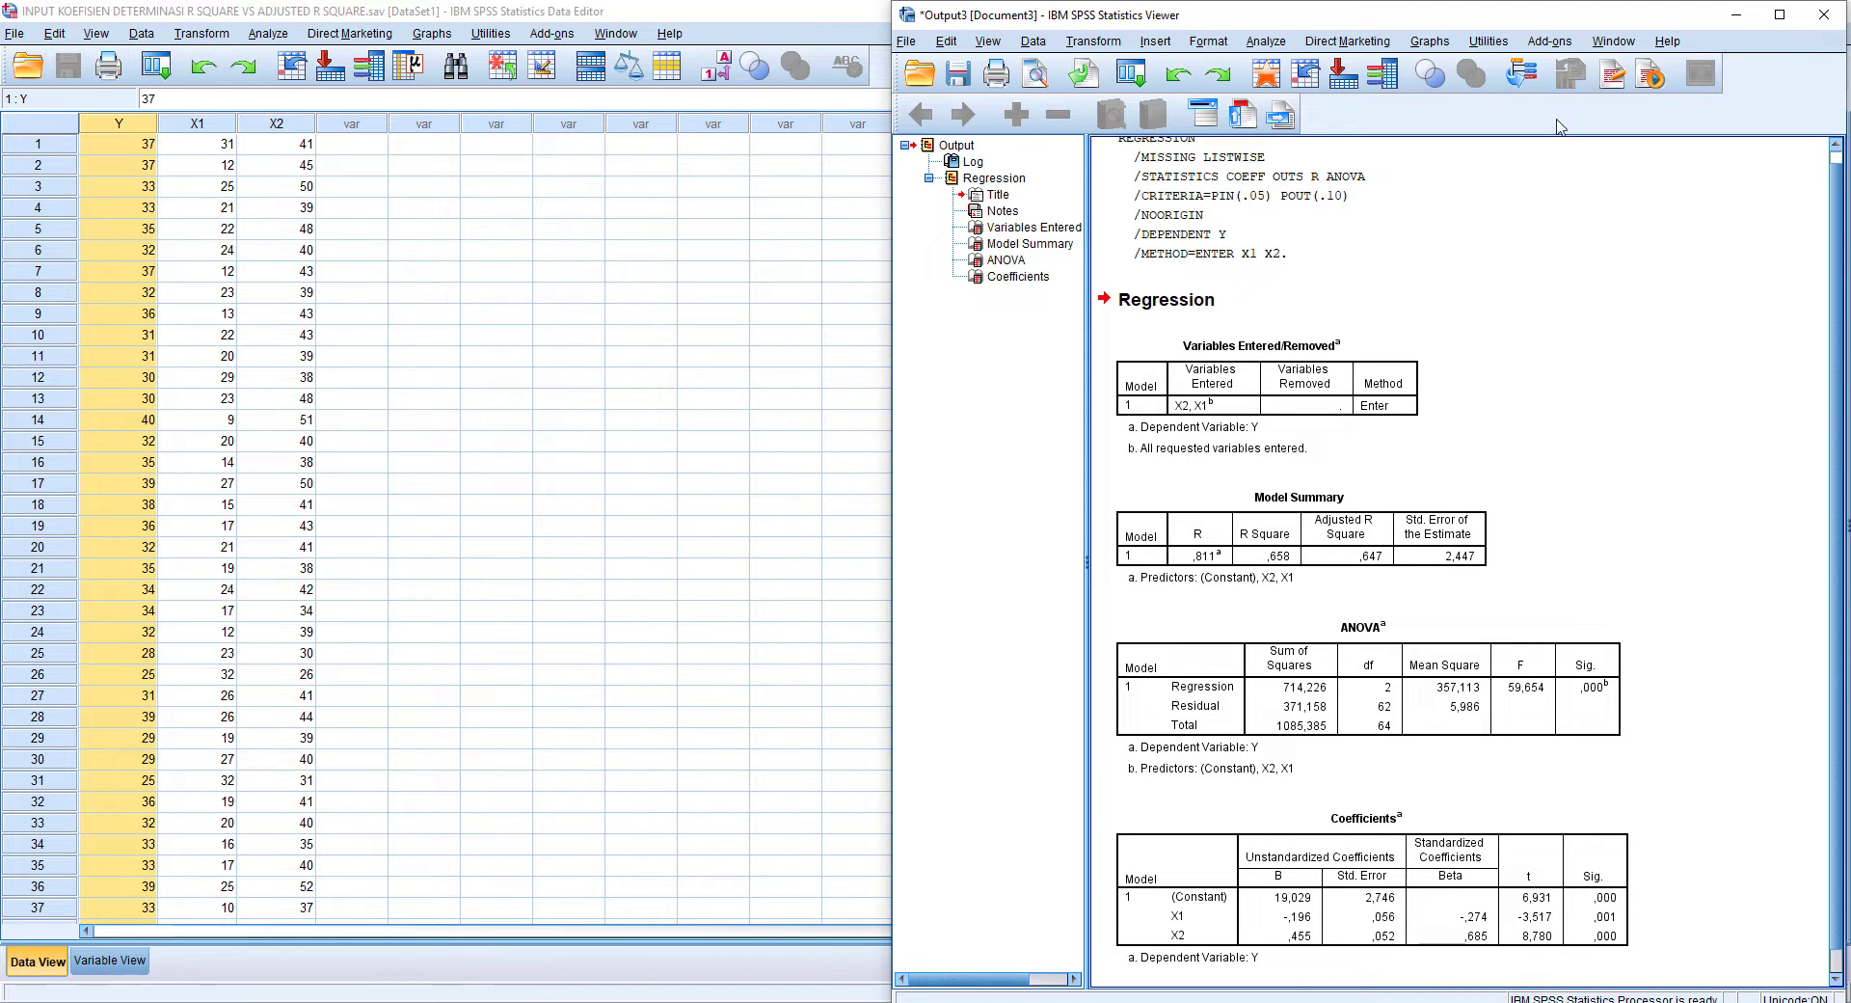
click(1334, 496)
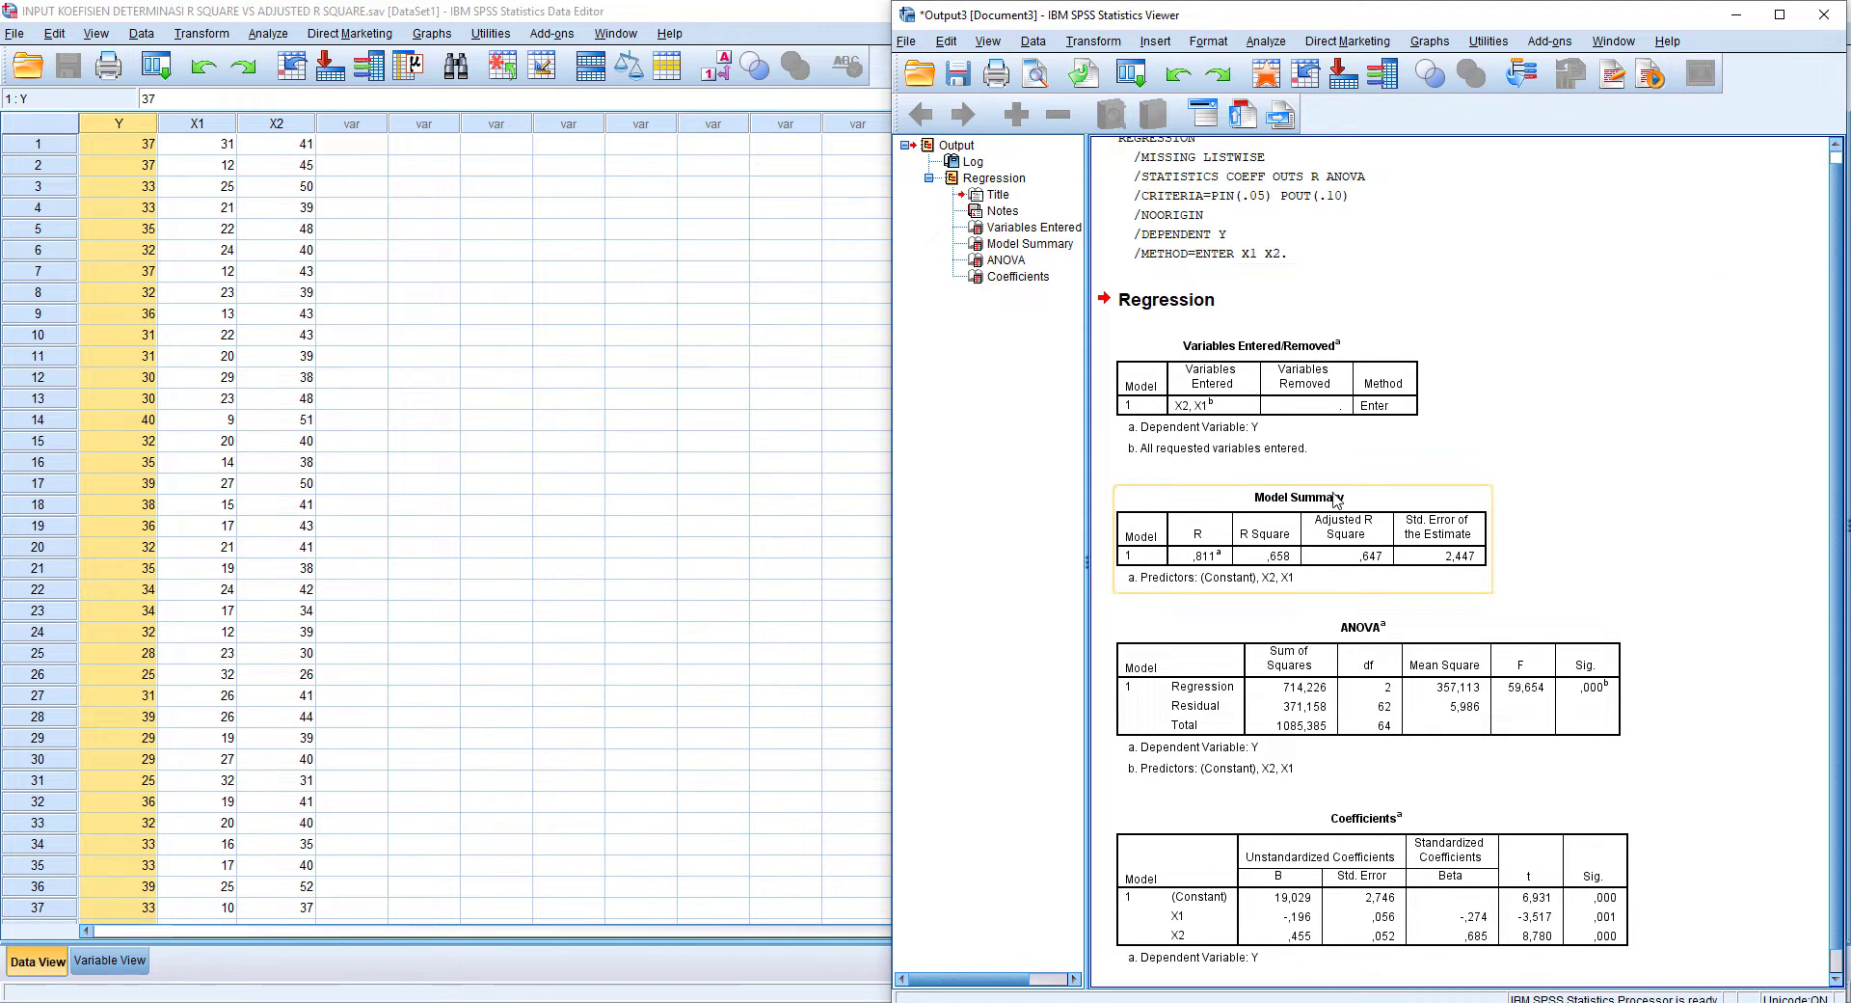
click(1339, 543)
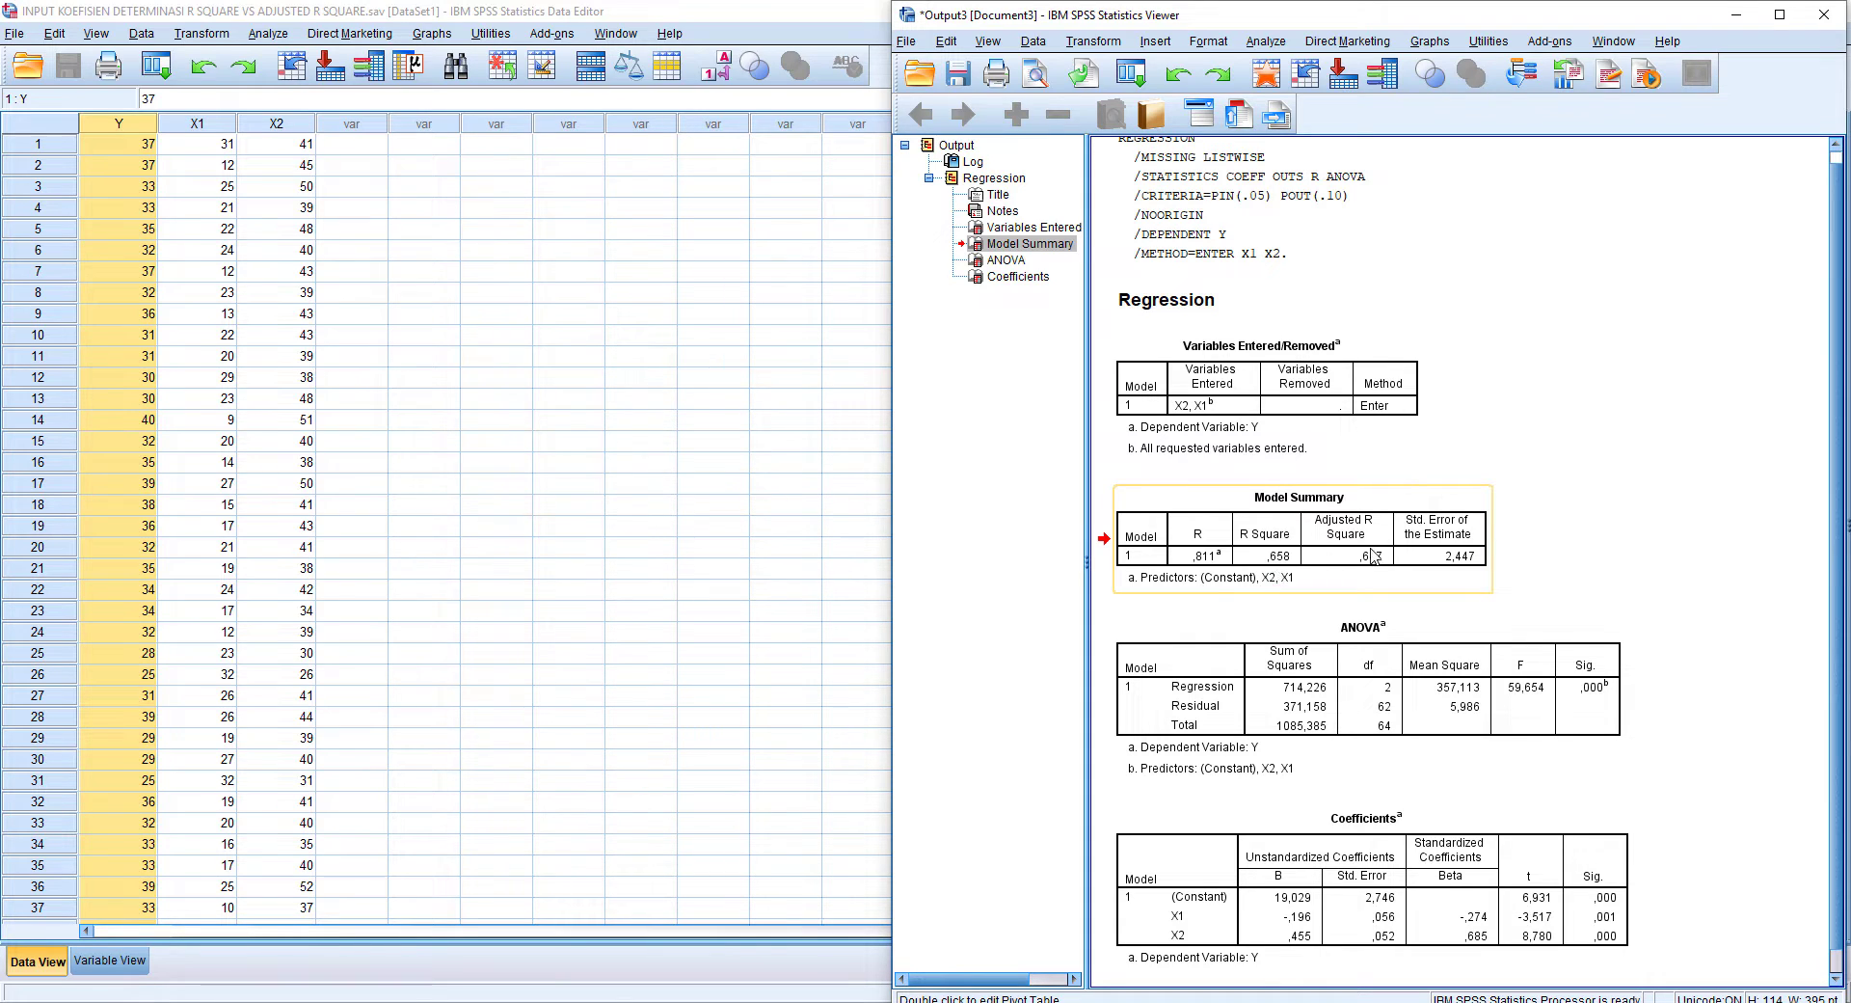
Step: Run a two-tailed Pearson bivariate correlation on X1, X2 and Y
click(1273, 46)
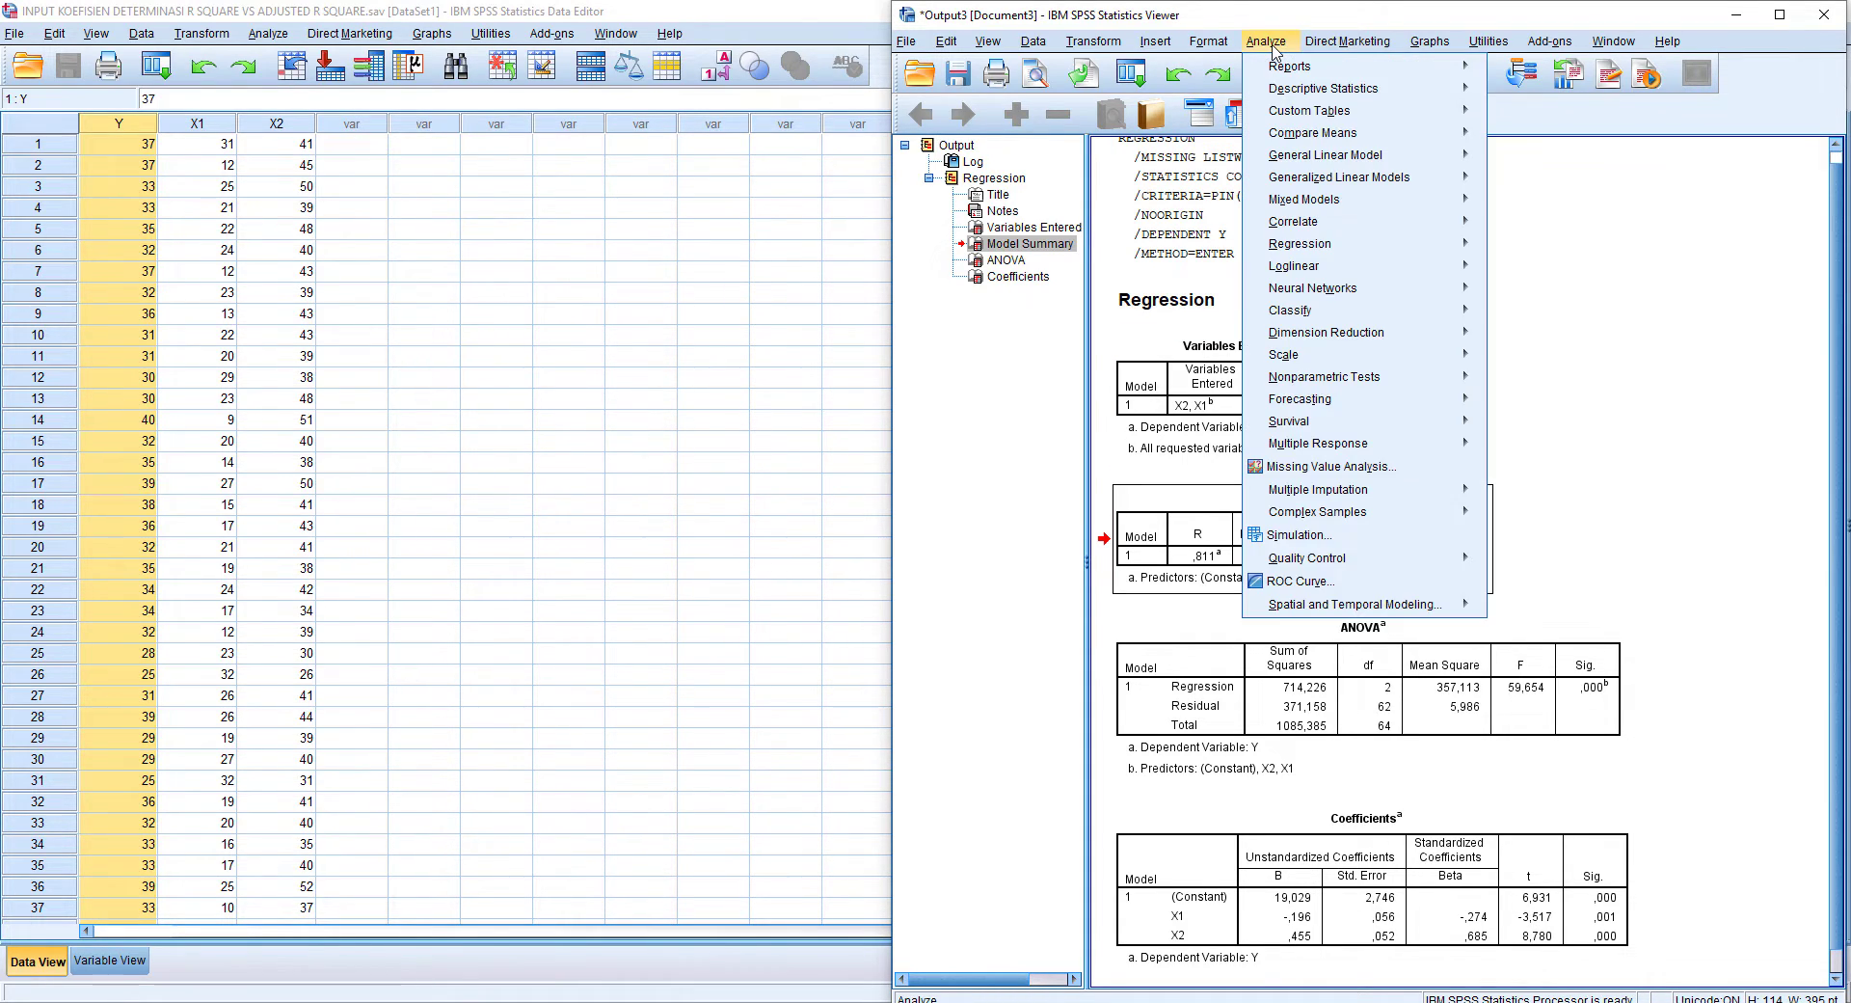
mouse_move(1321, 228)
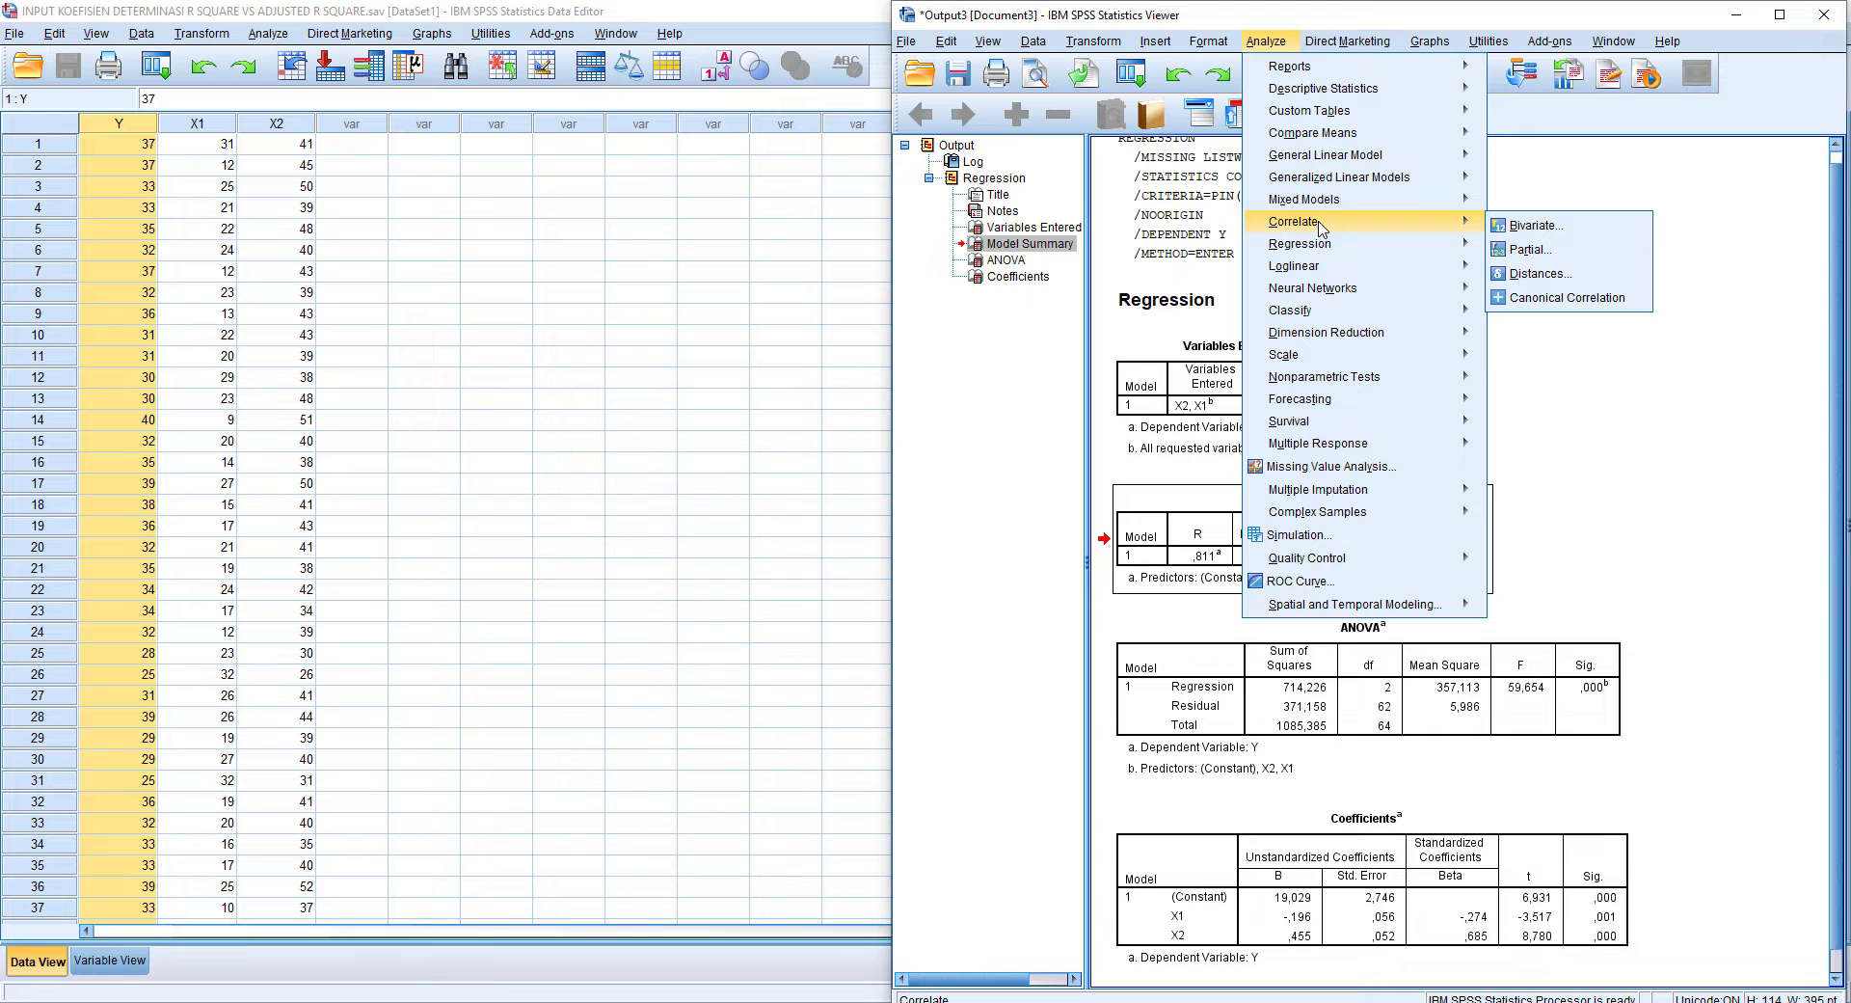
click(1528, 228)
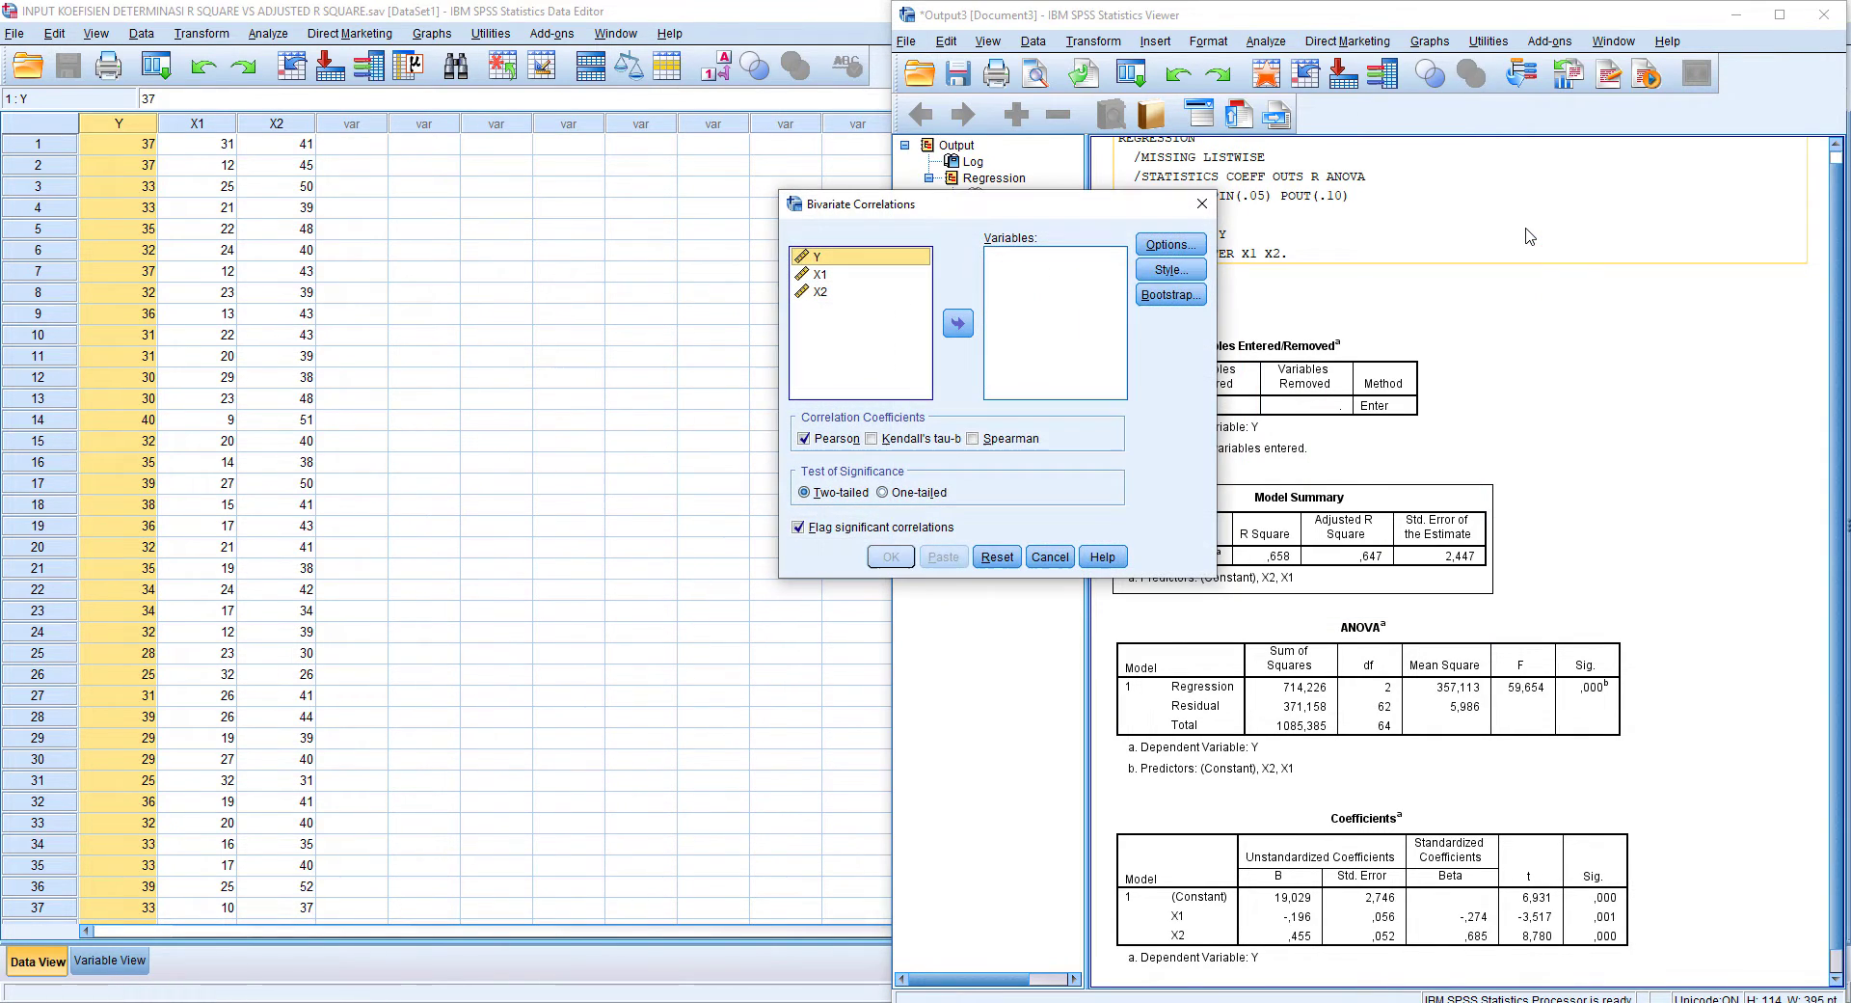
click(890, 278)
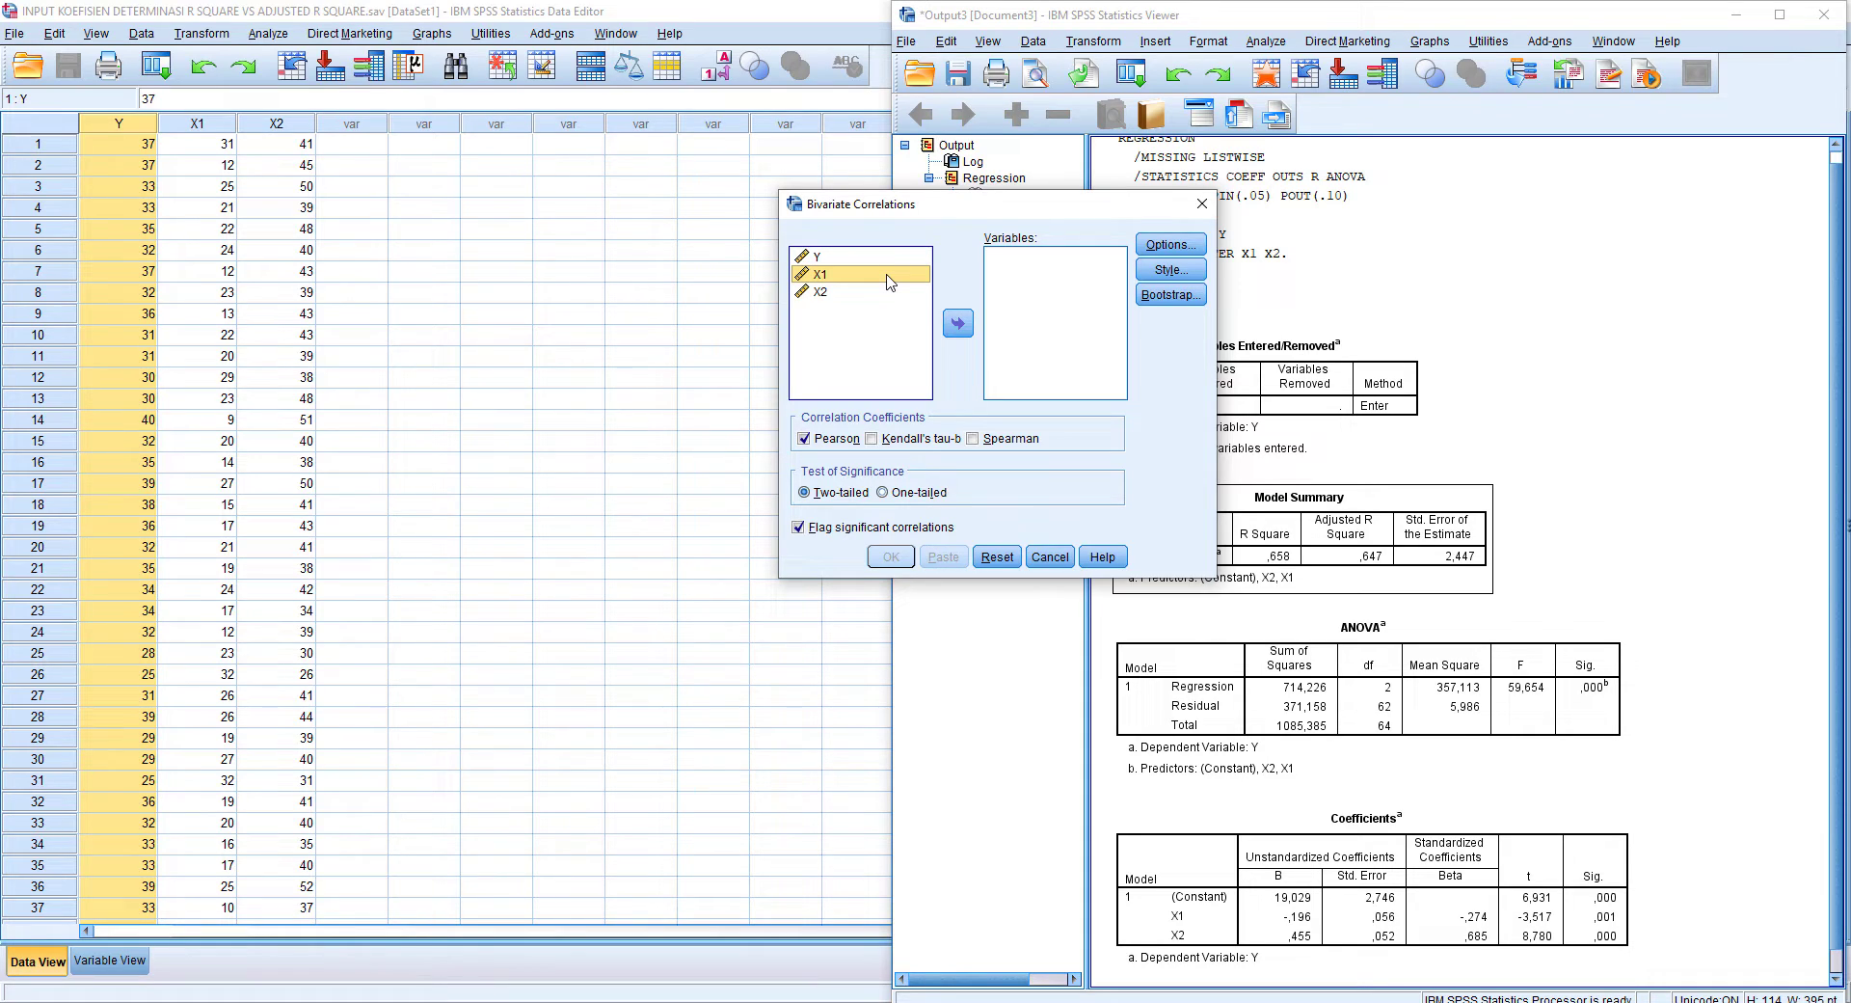
key(shift+Down)
click(958, 324)
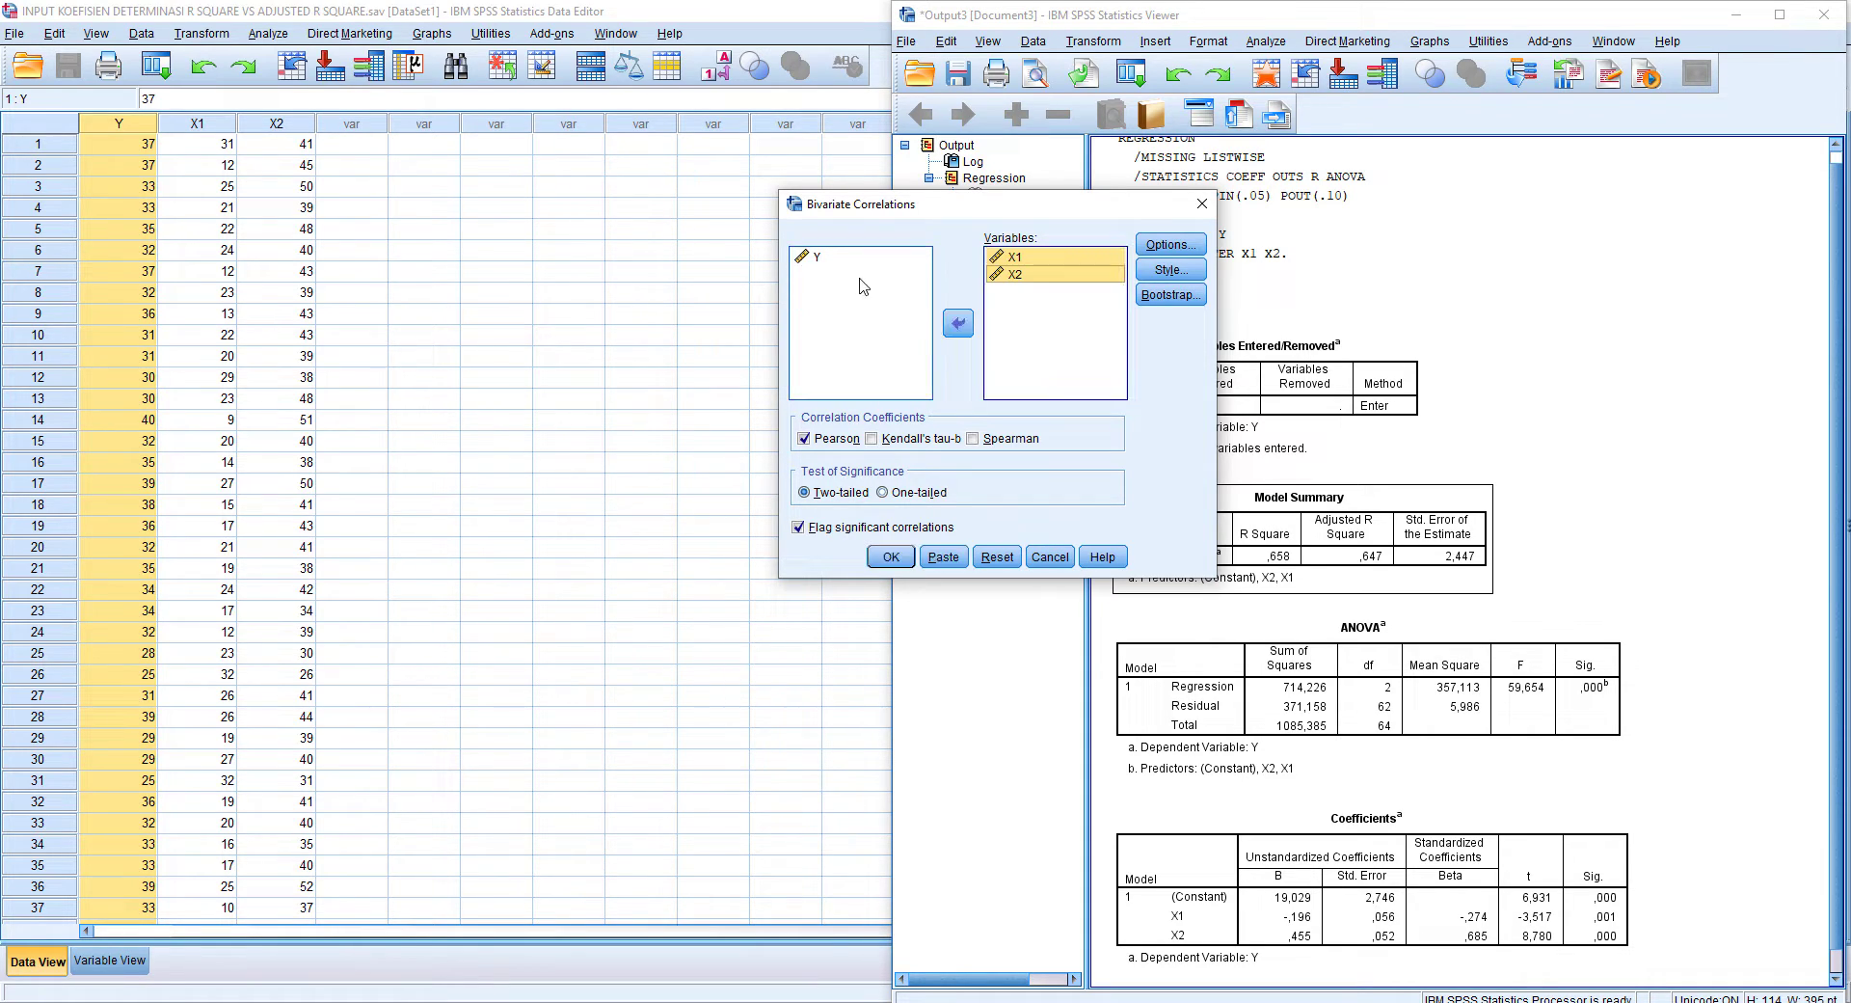
click(957, 323)
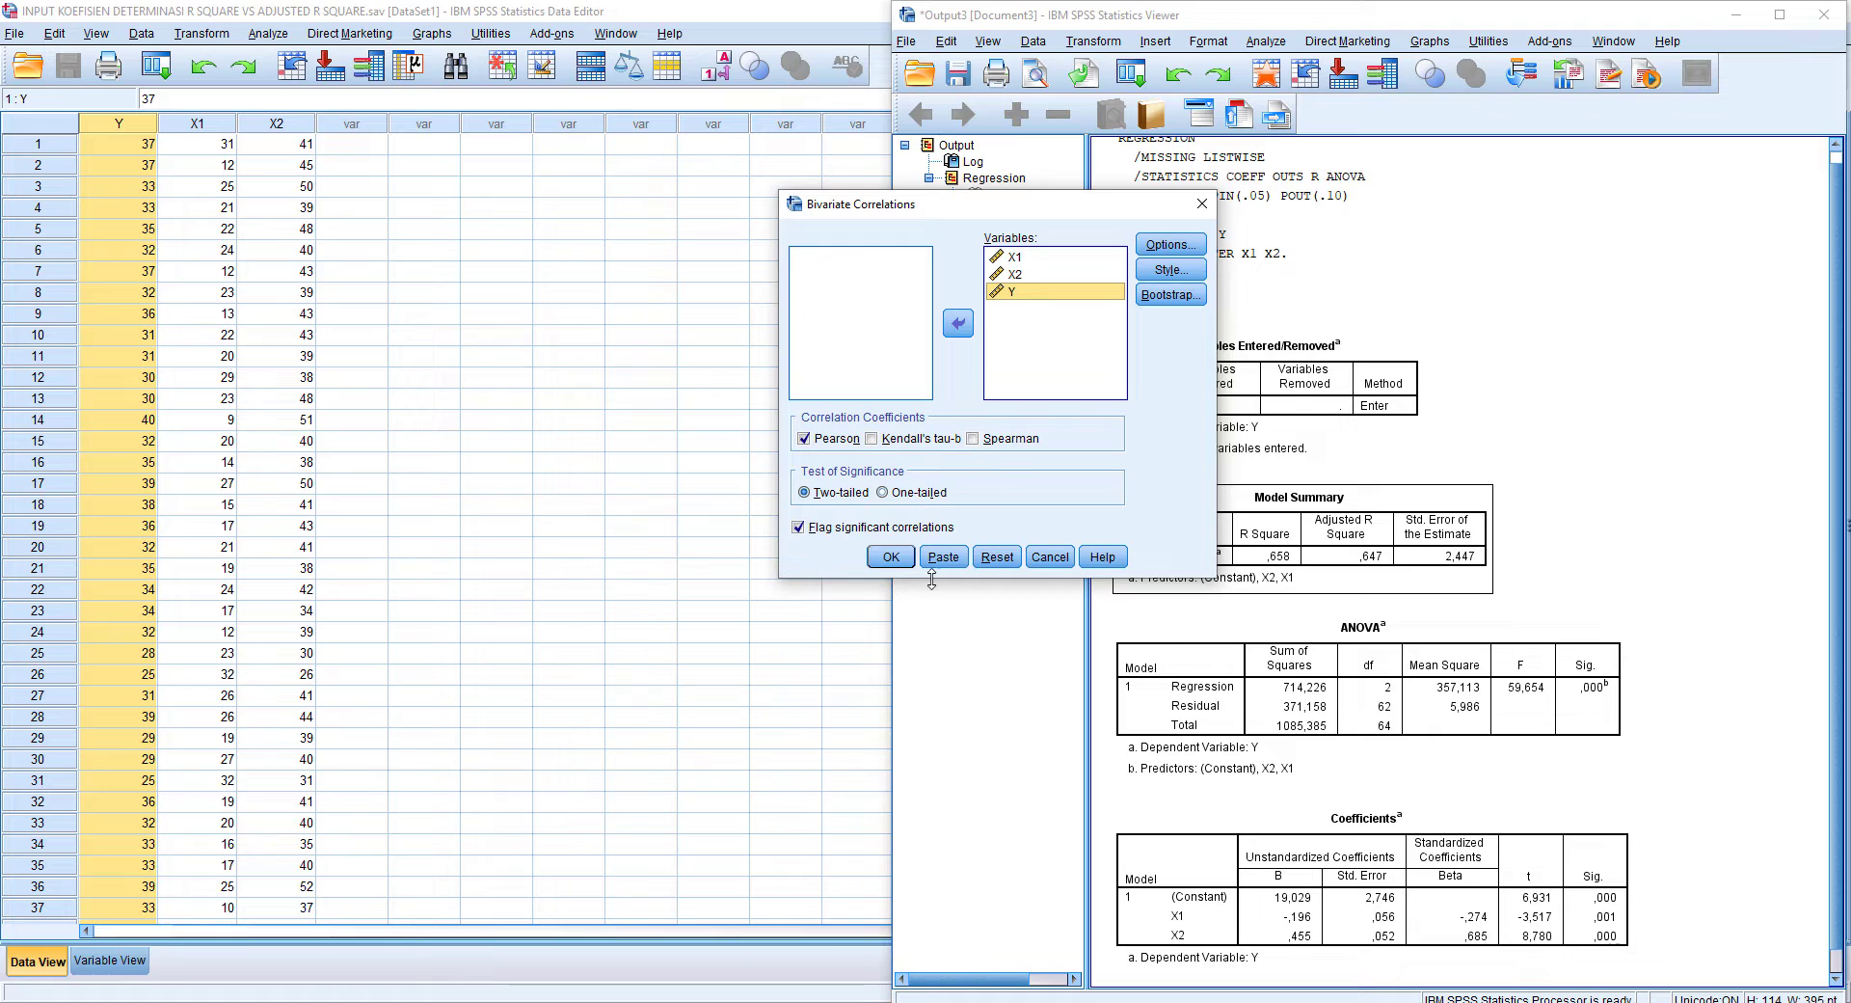
click(895, 560)
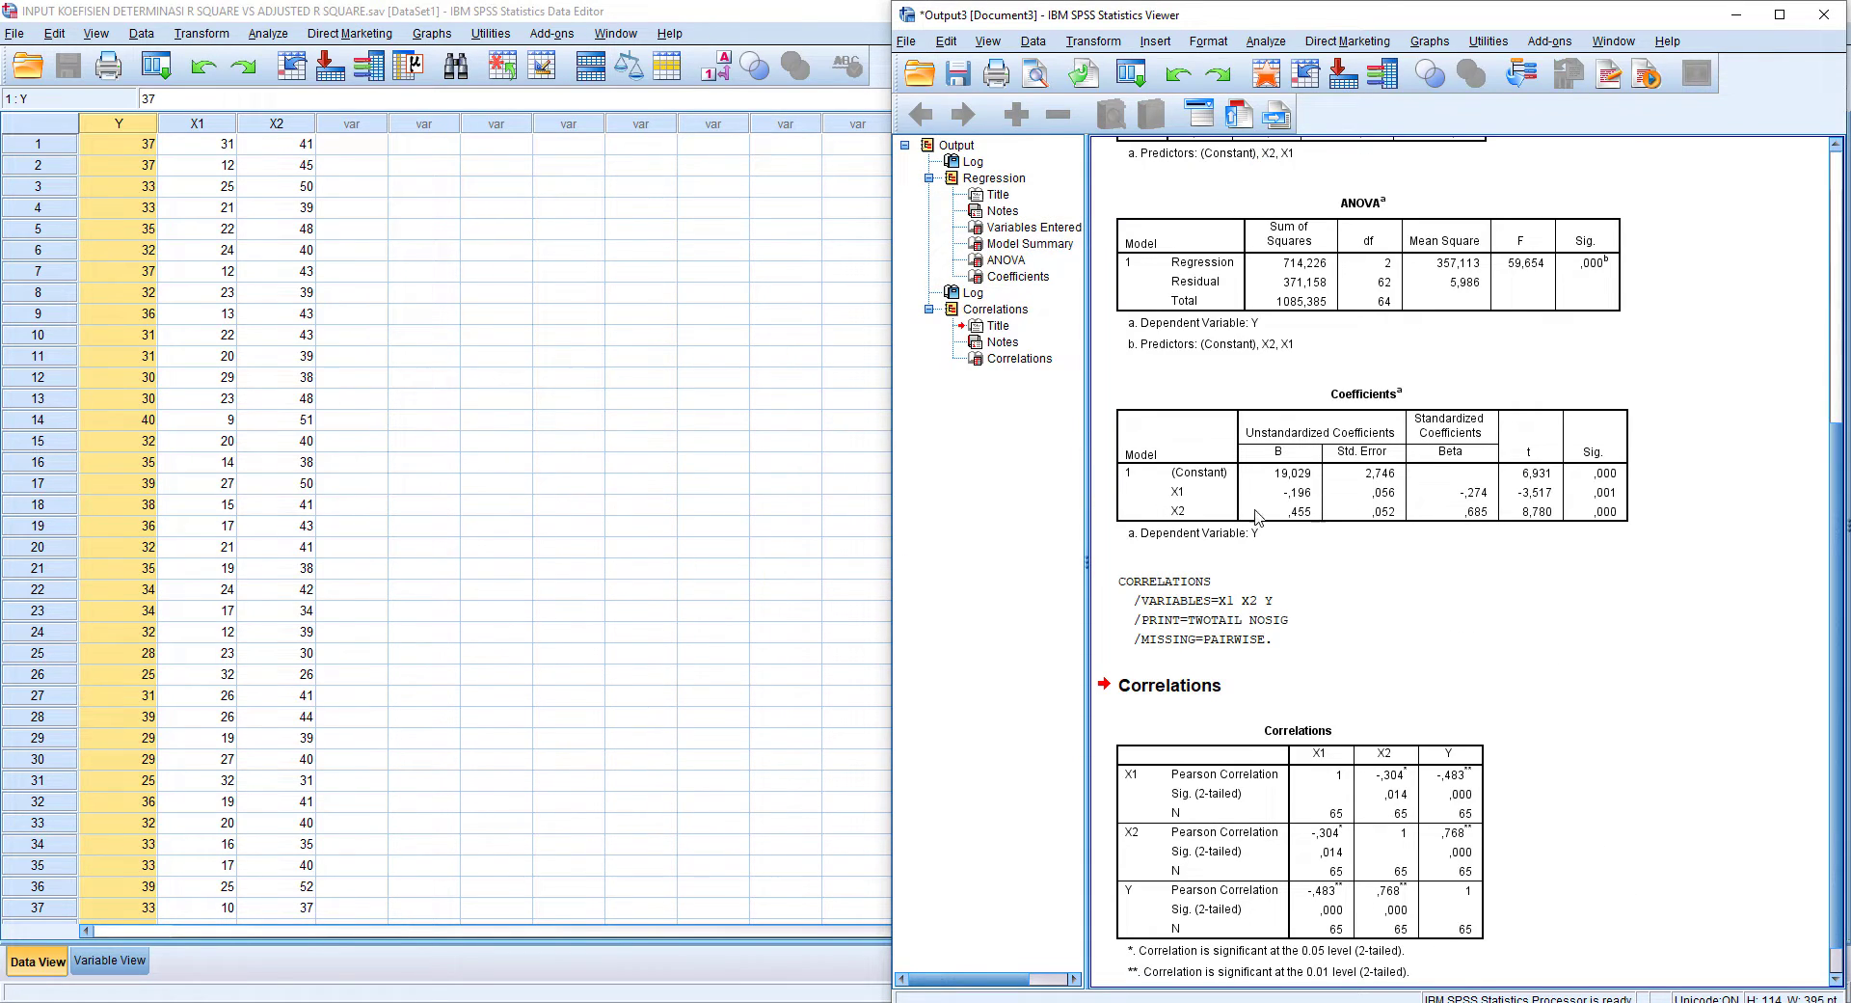
Step: Inspect the Correlations and Coefficients tables and switch to the Excel workbook RUMUS SUMBANGAN EFEKTIF
click(1424, 829)
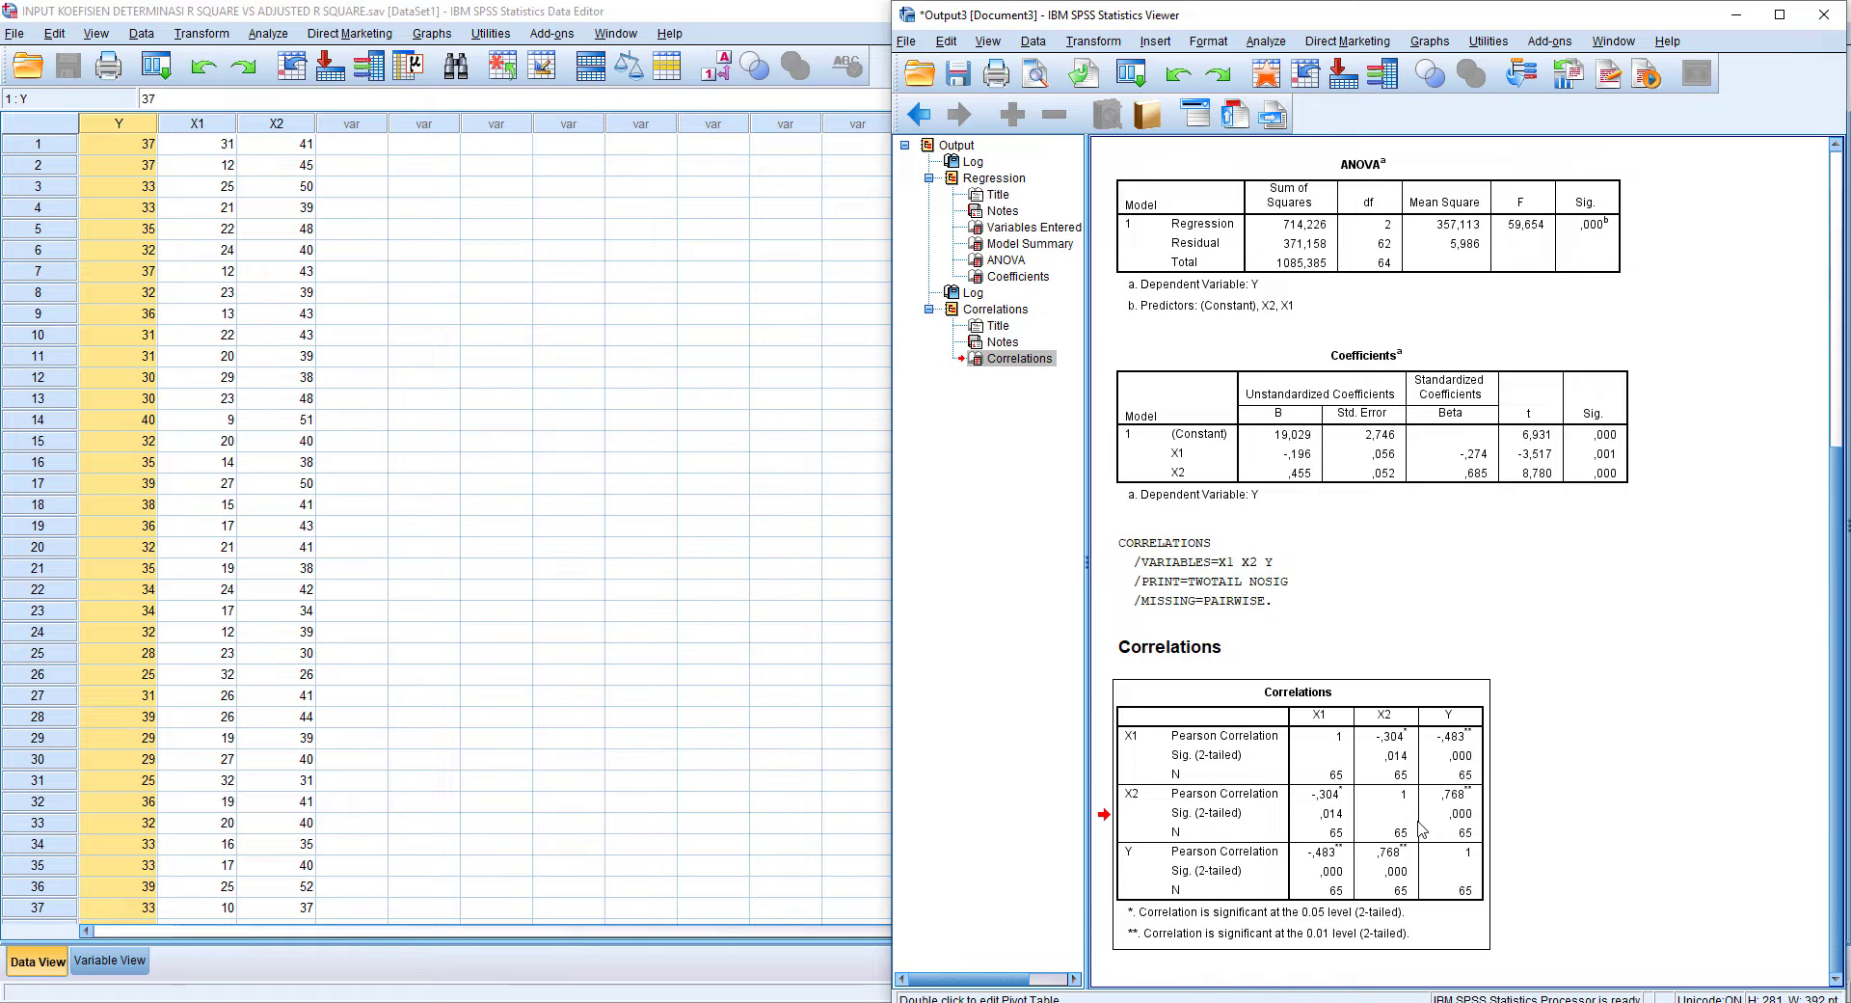
click(1358, 475)
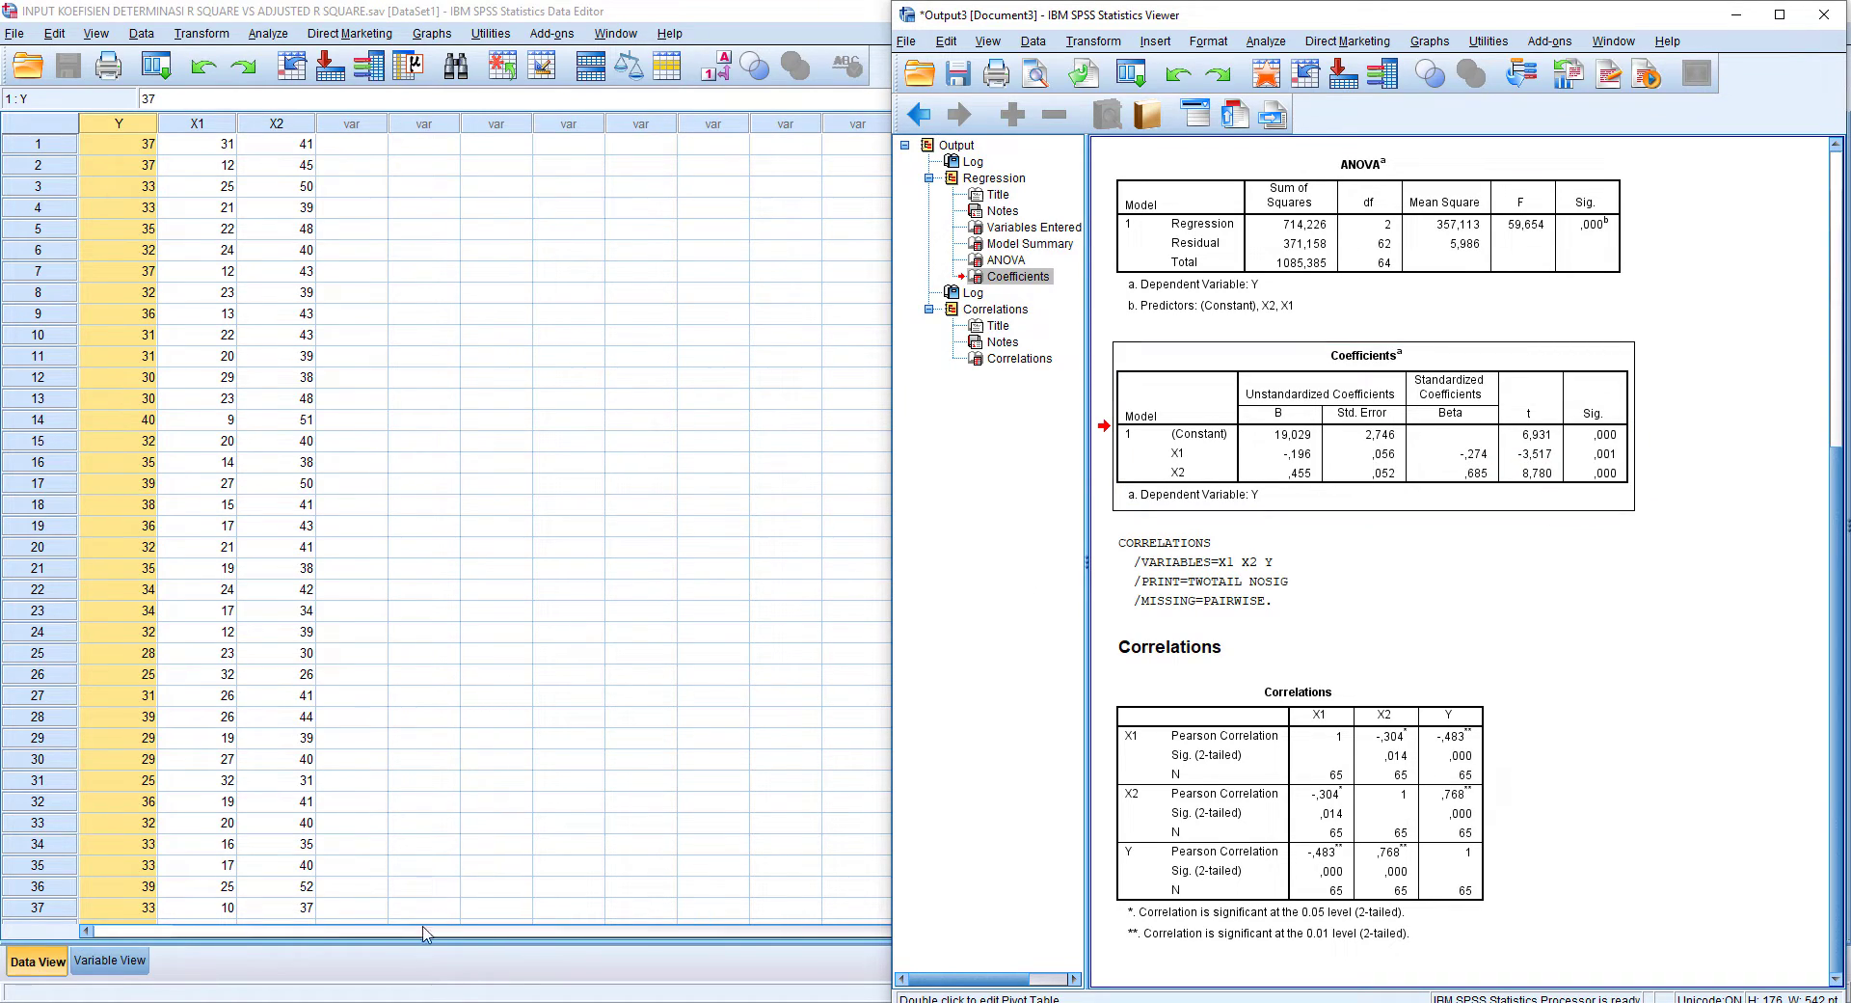
mouse_move(354, 1002)
click(367, 957)
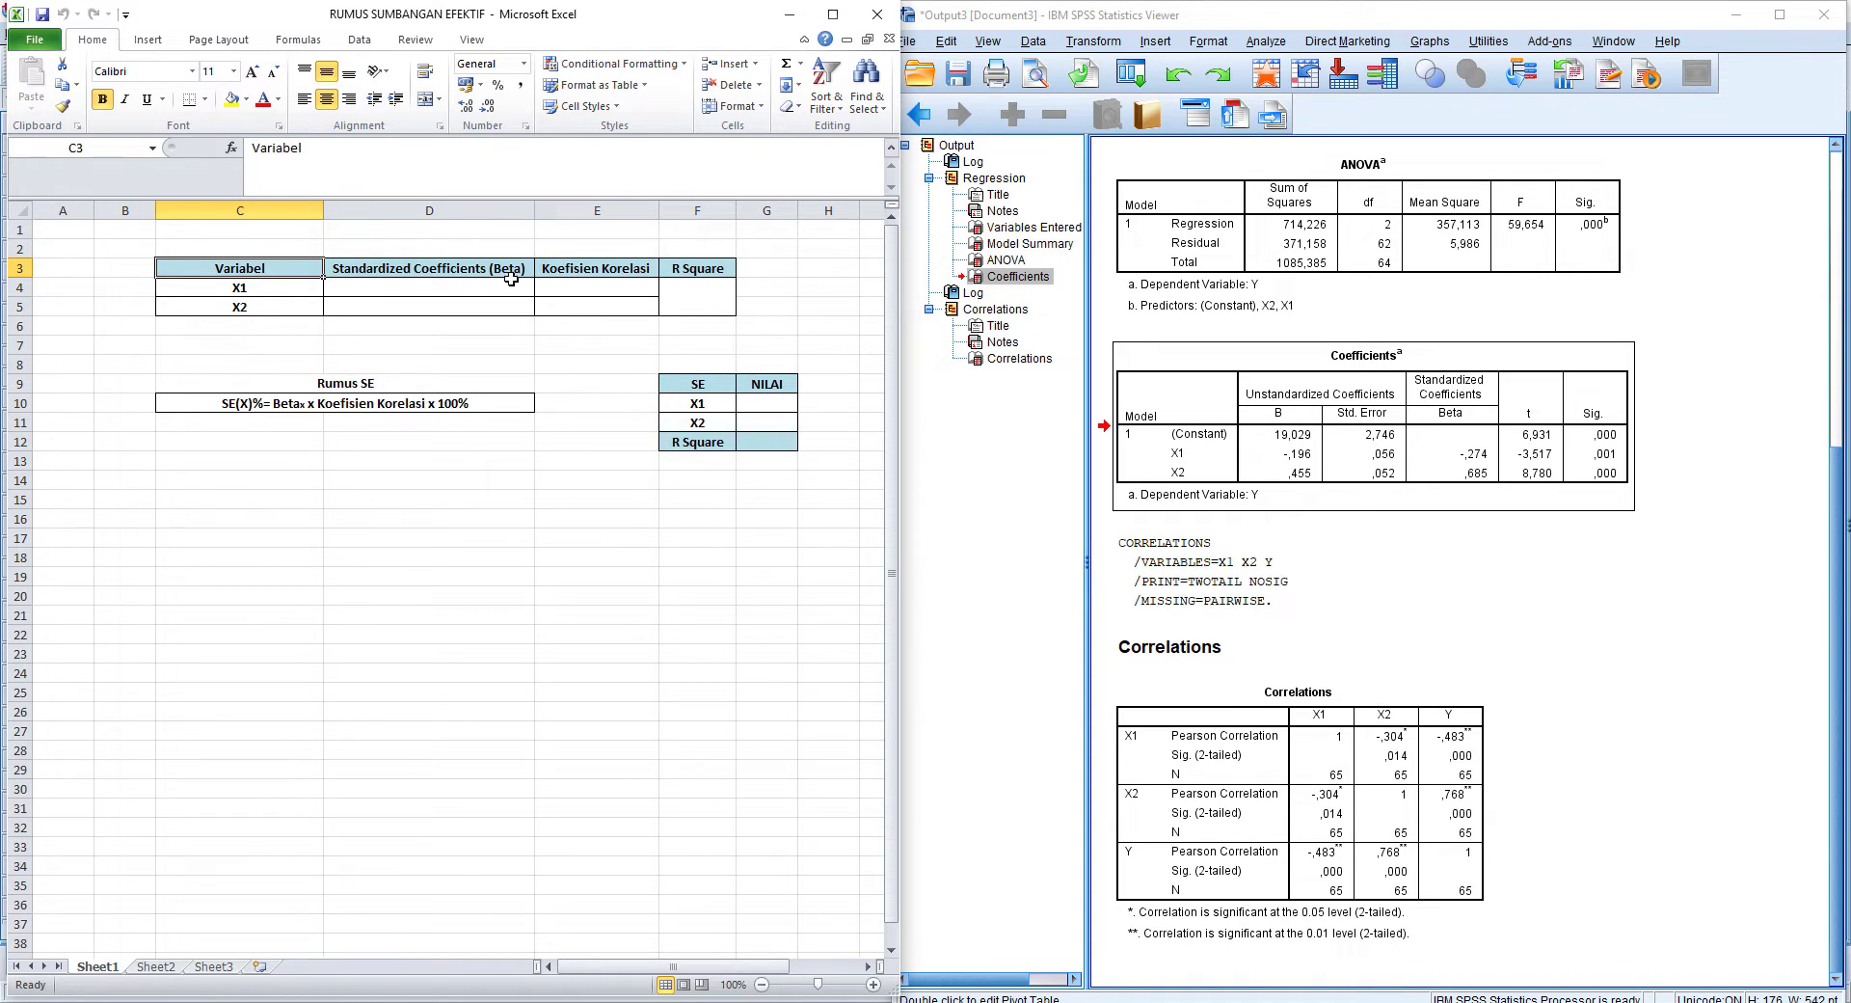
Step: Enter the Standardized Coefficients (Beta) from the regression output: -0,274 for X1 in D4 and 0,685 for X2 in D5
click(1506, 493)
click(410, 287)
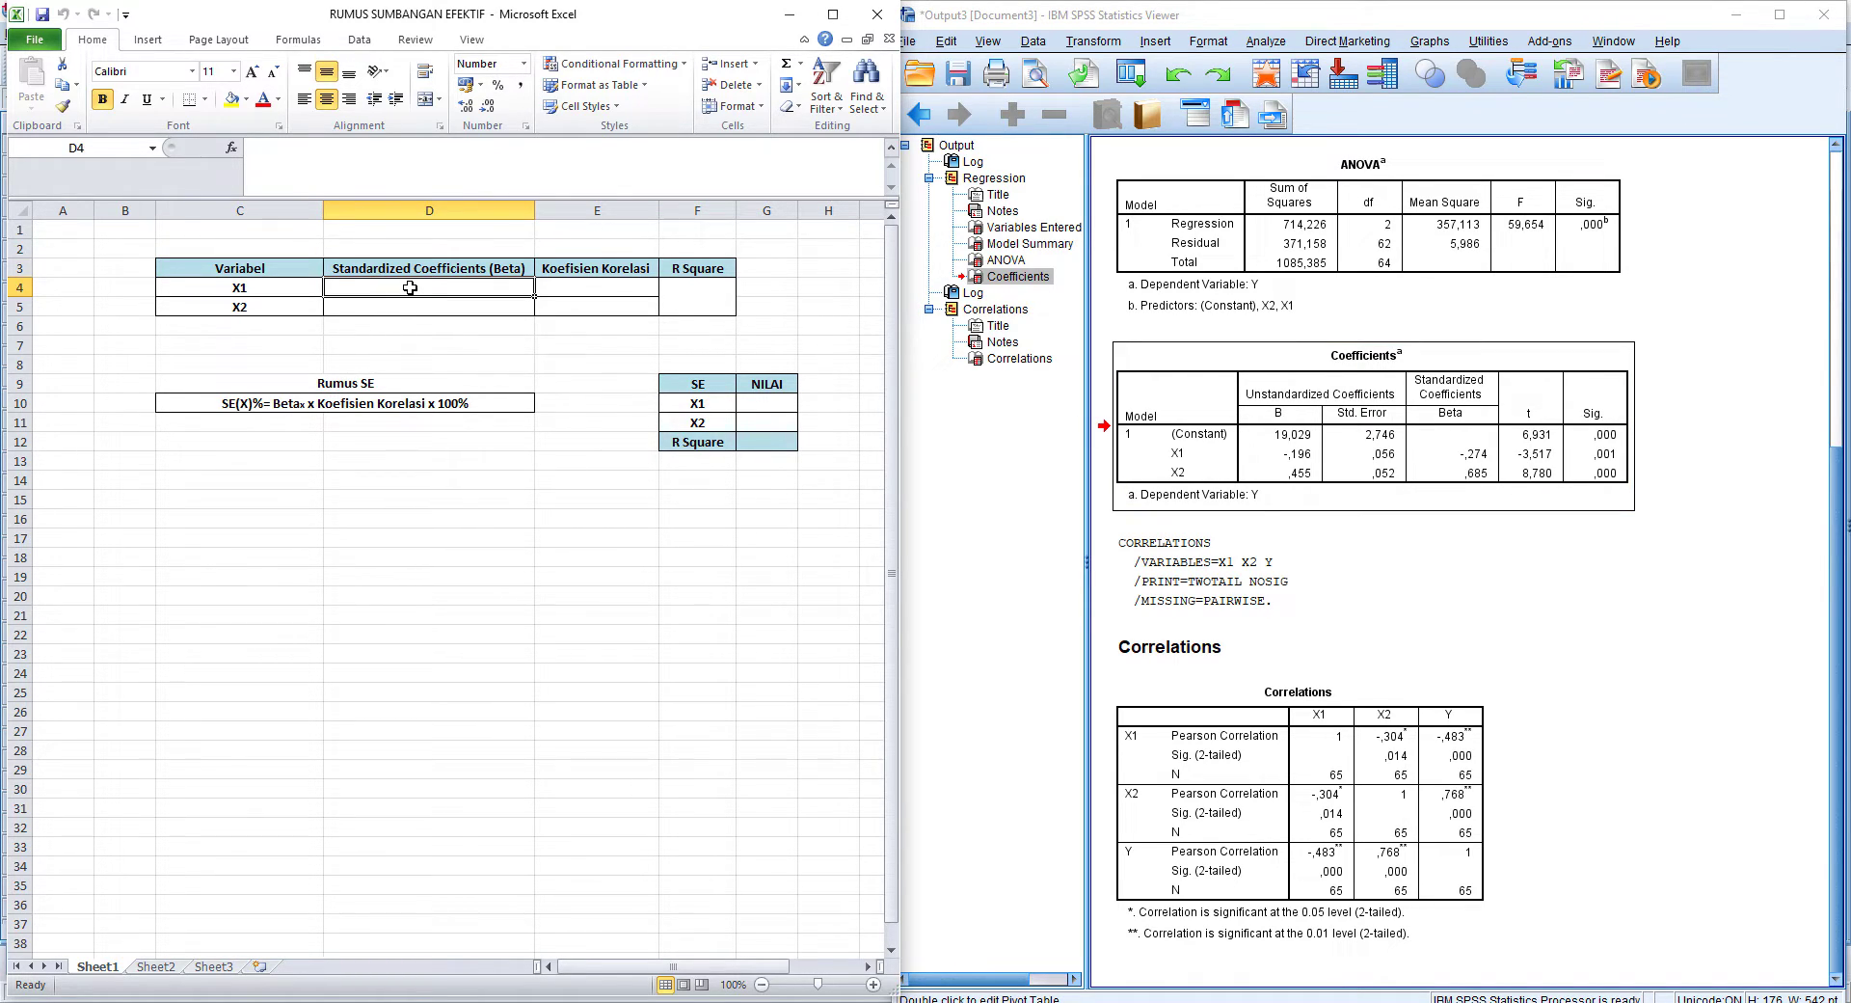
text(-0,274)
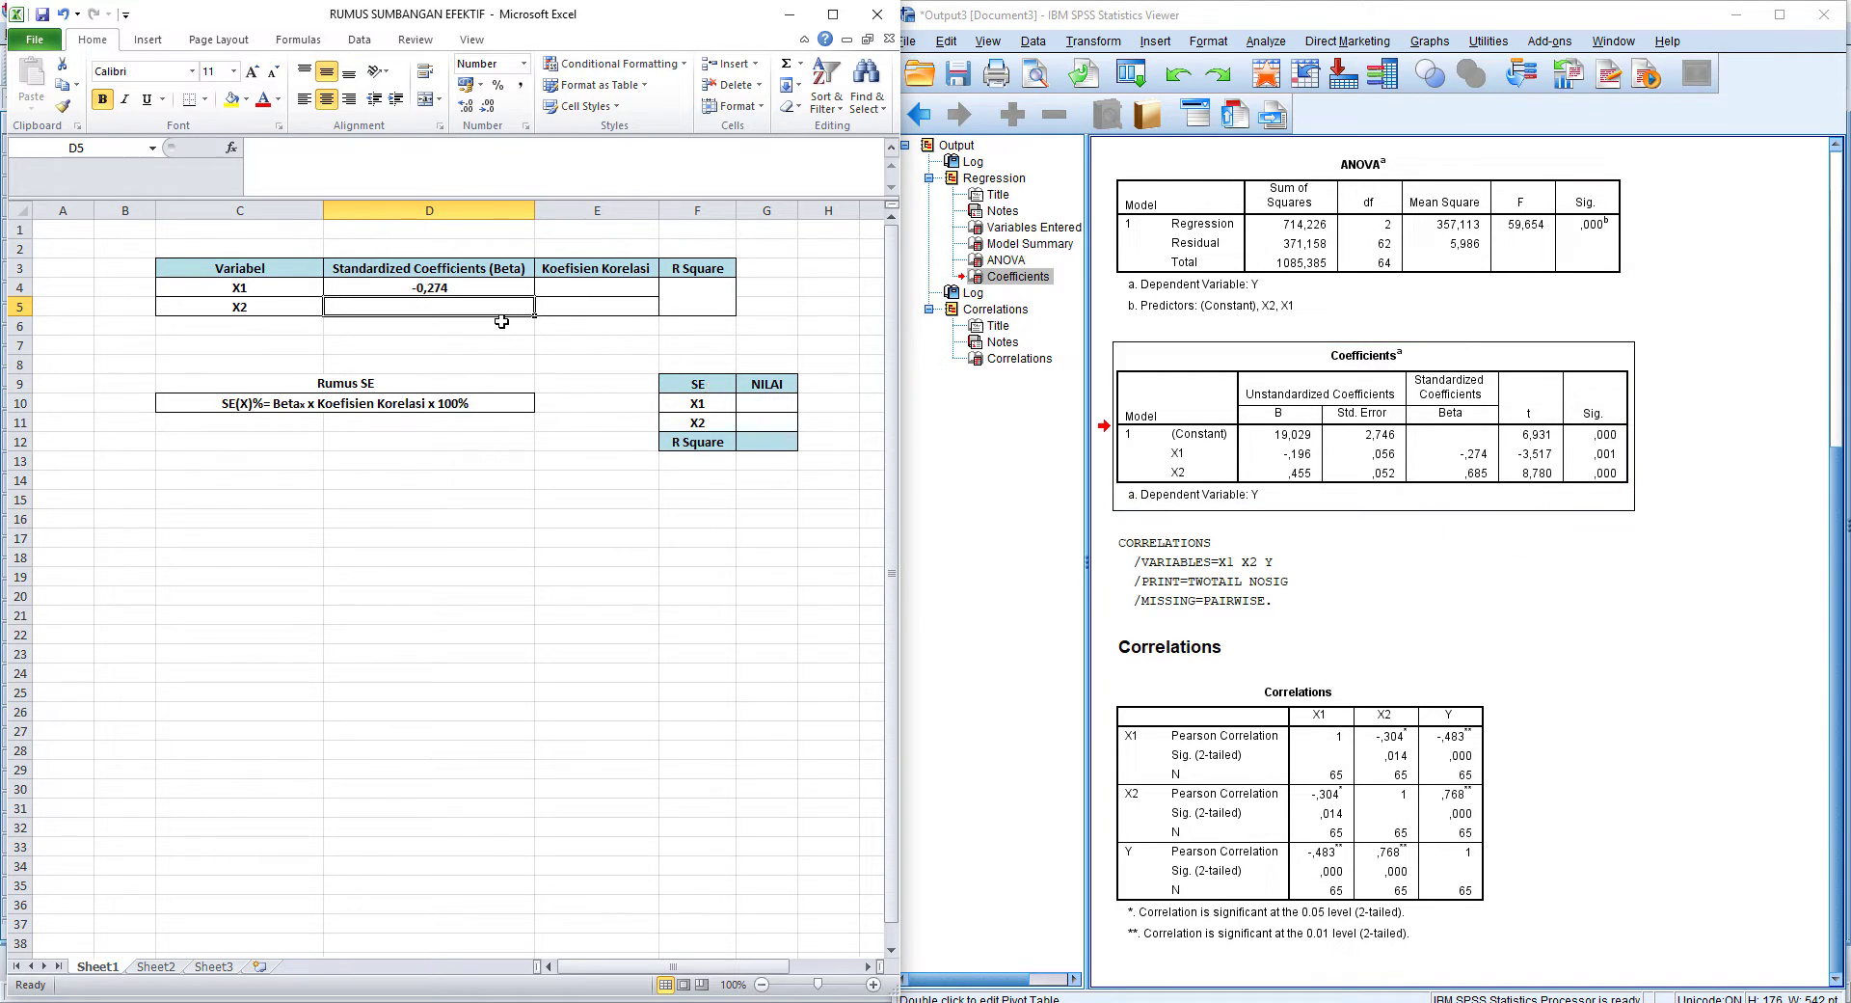
text(0,)
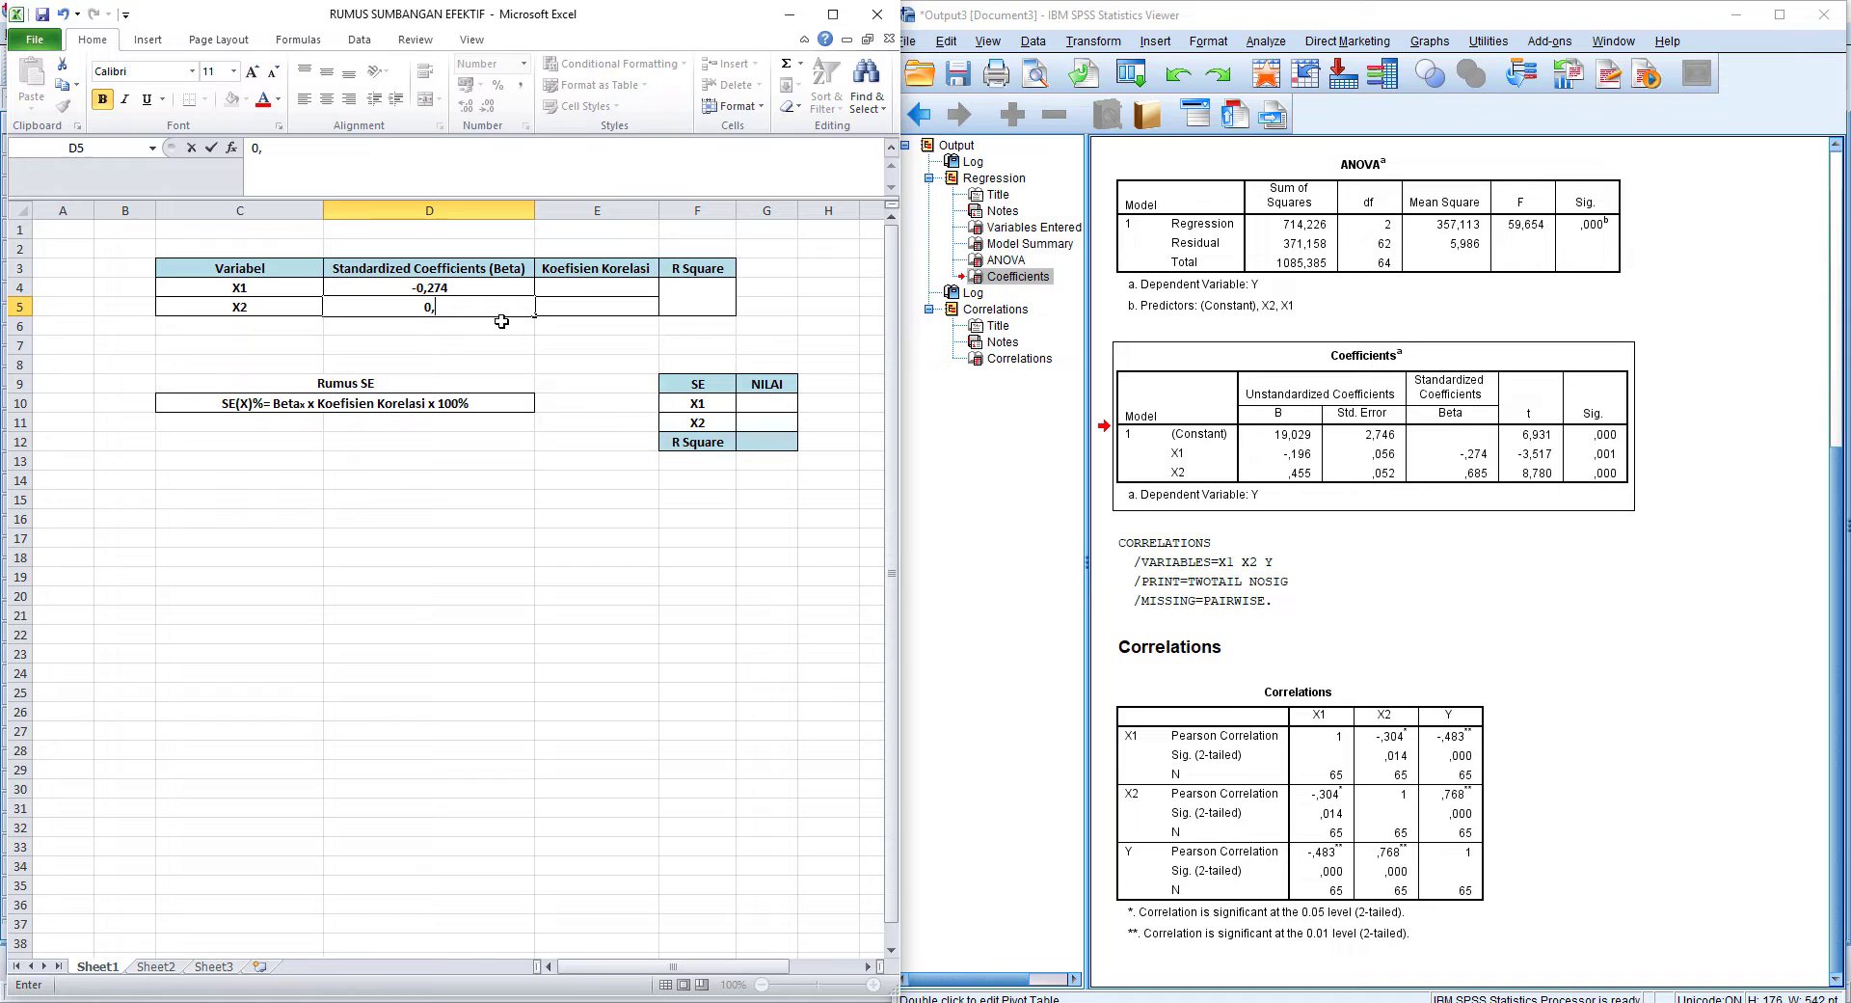
text(685)
key(Return)
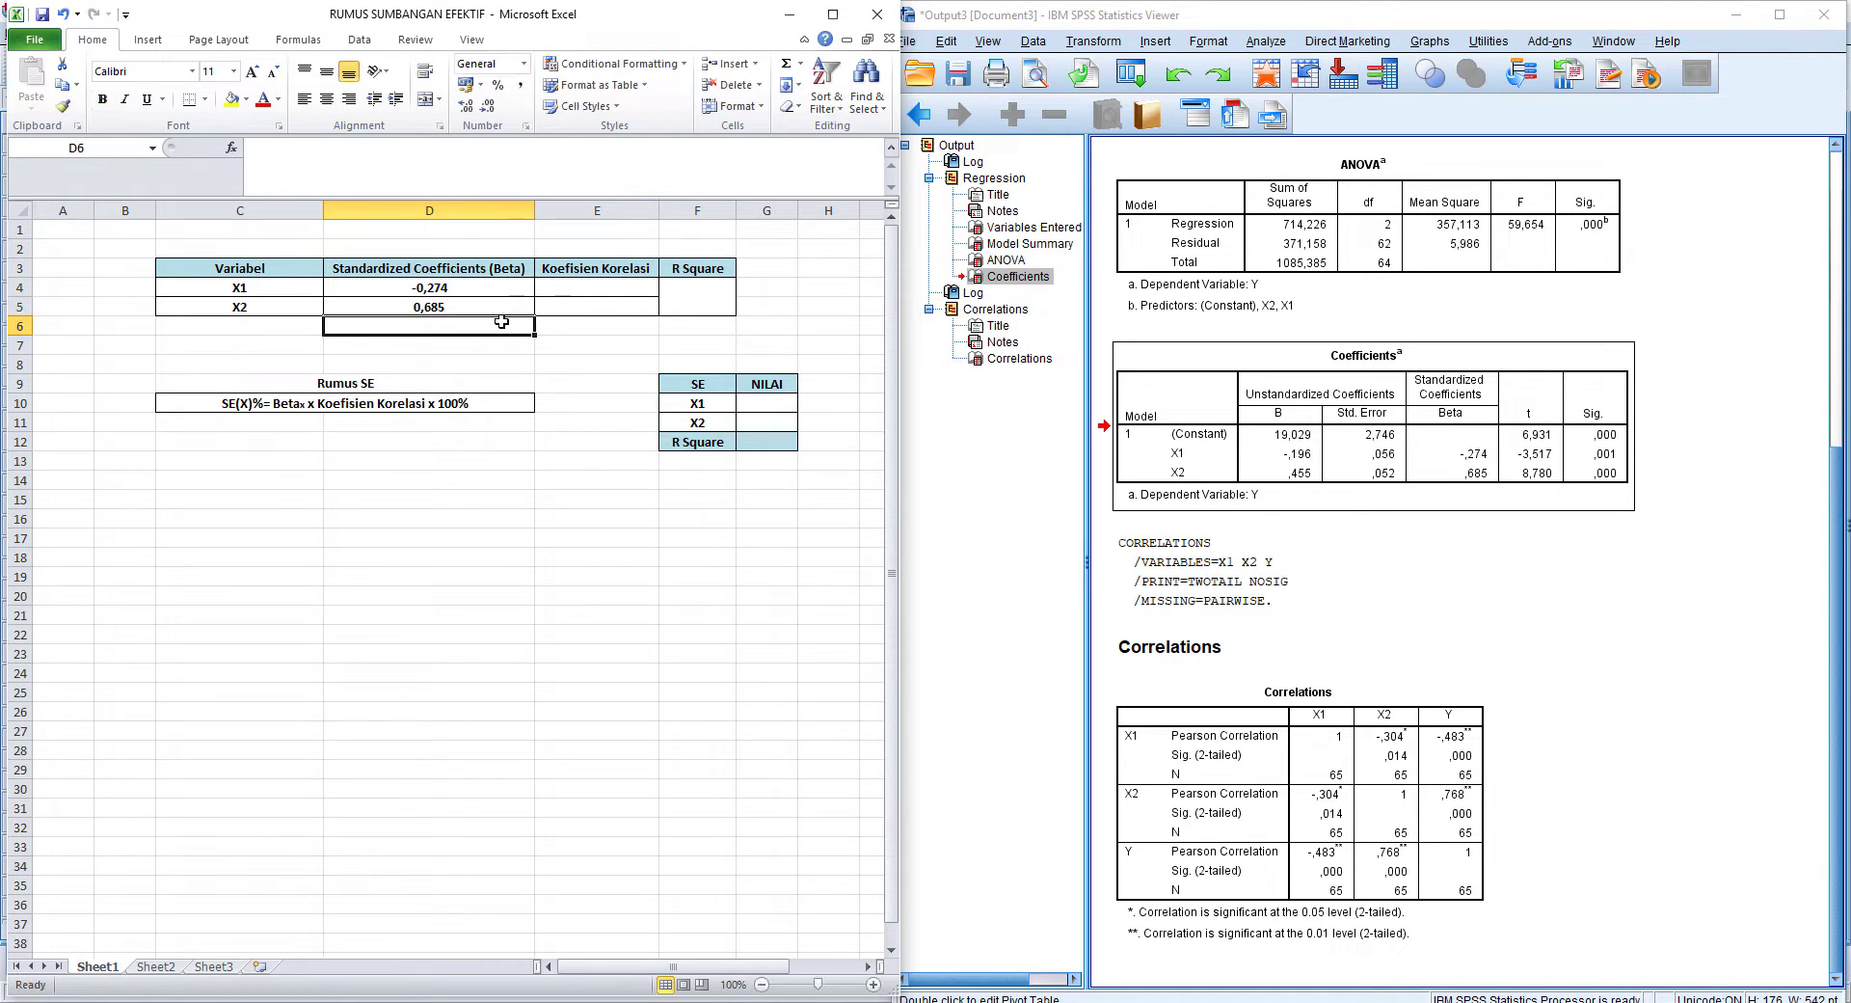
Step: Enter the correlation coefficients with Y under Koefisien Korelasi: -0,483 for X1 in E4 and 0,768 for X2 in E5
click(604, 291)
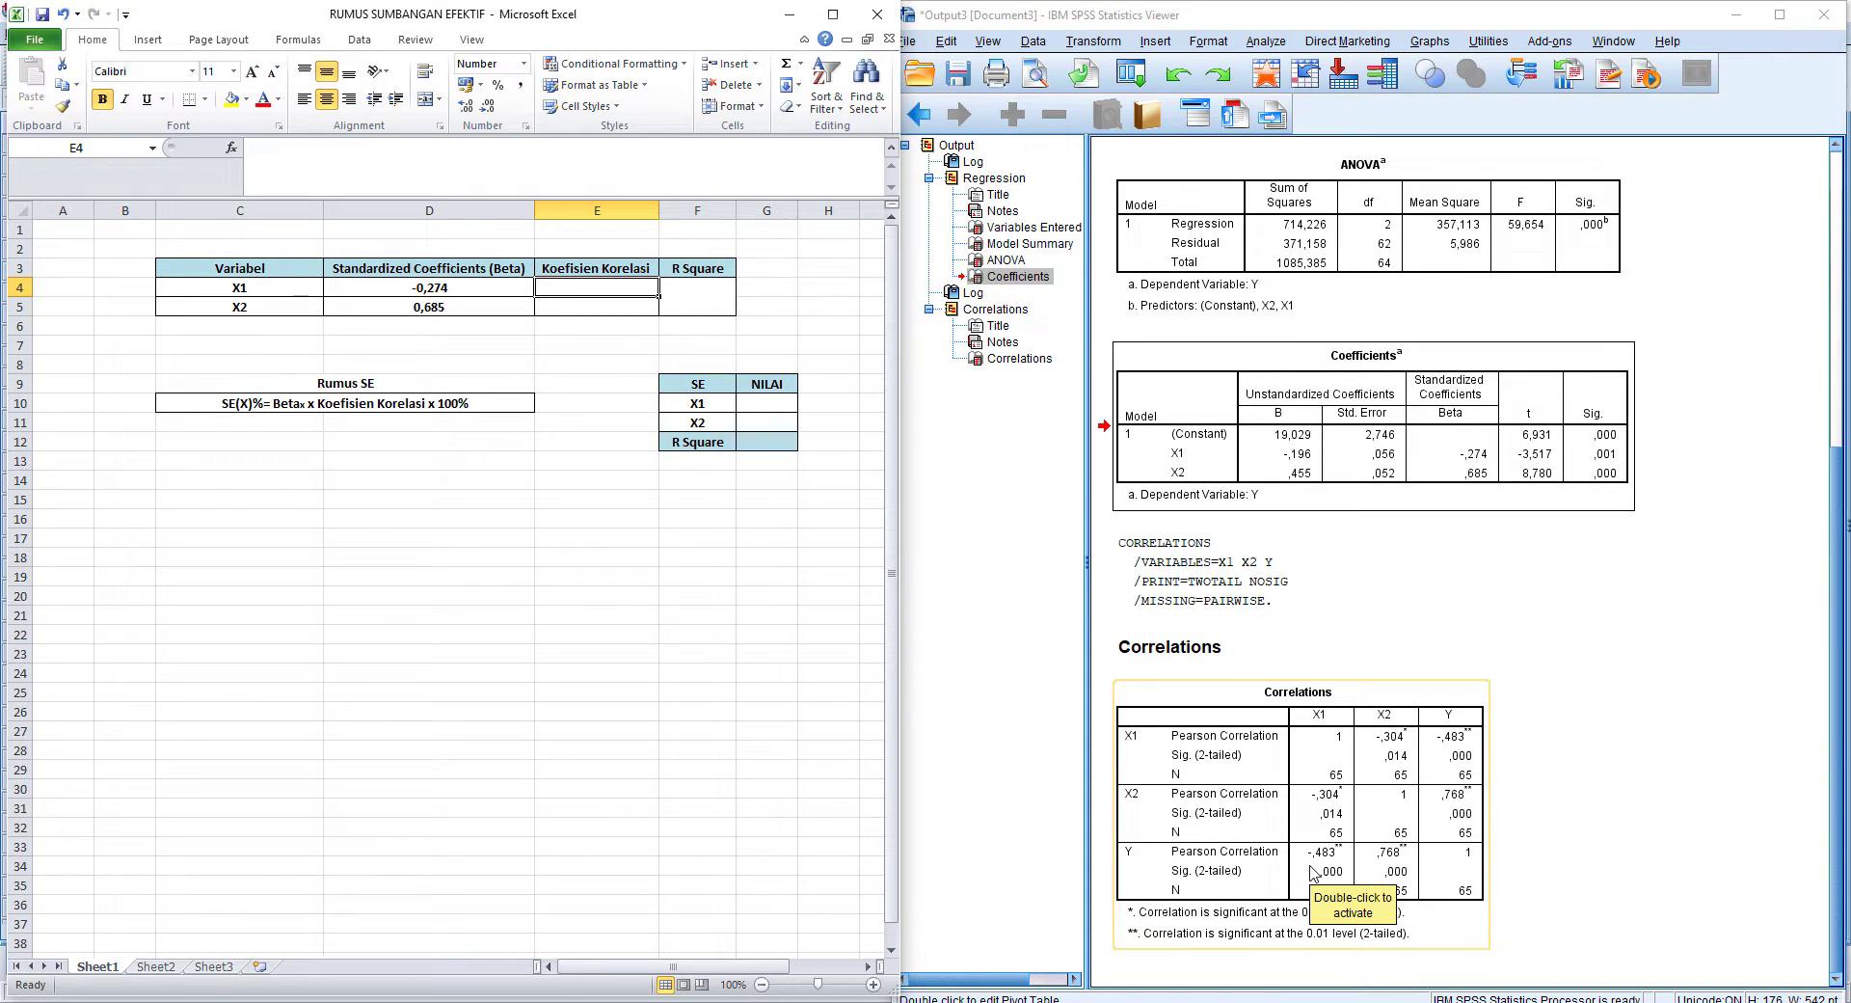
text(-0,)
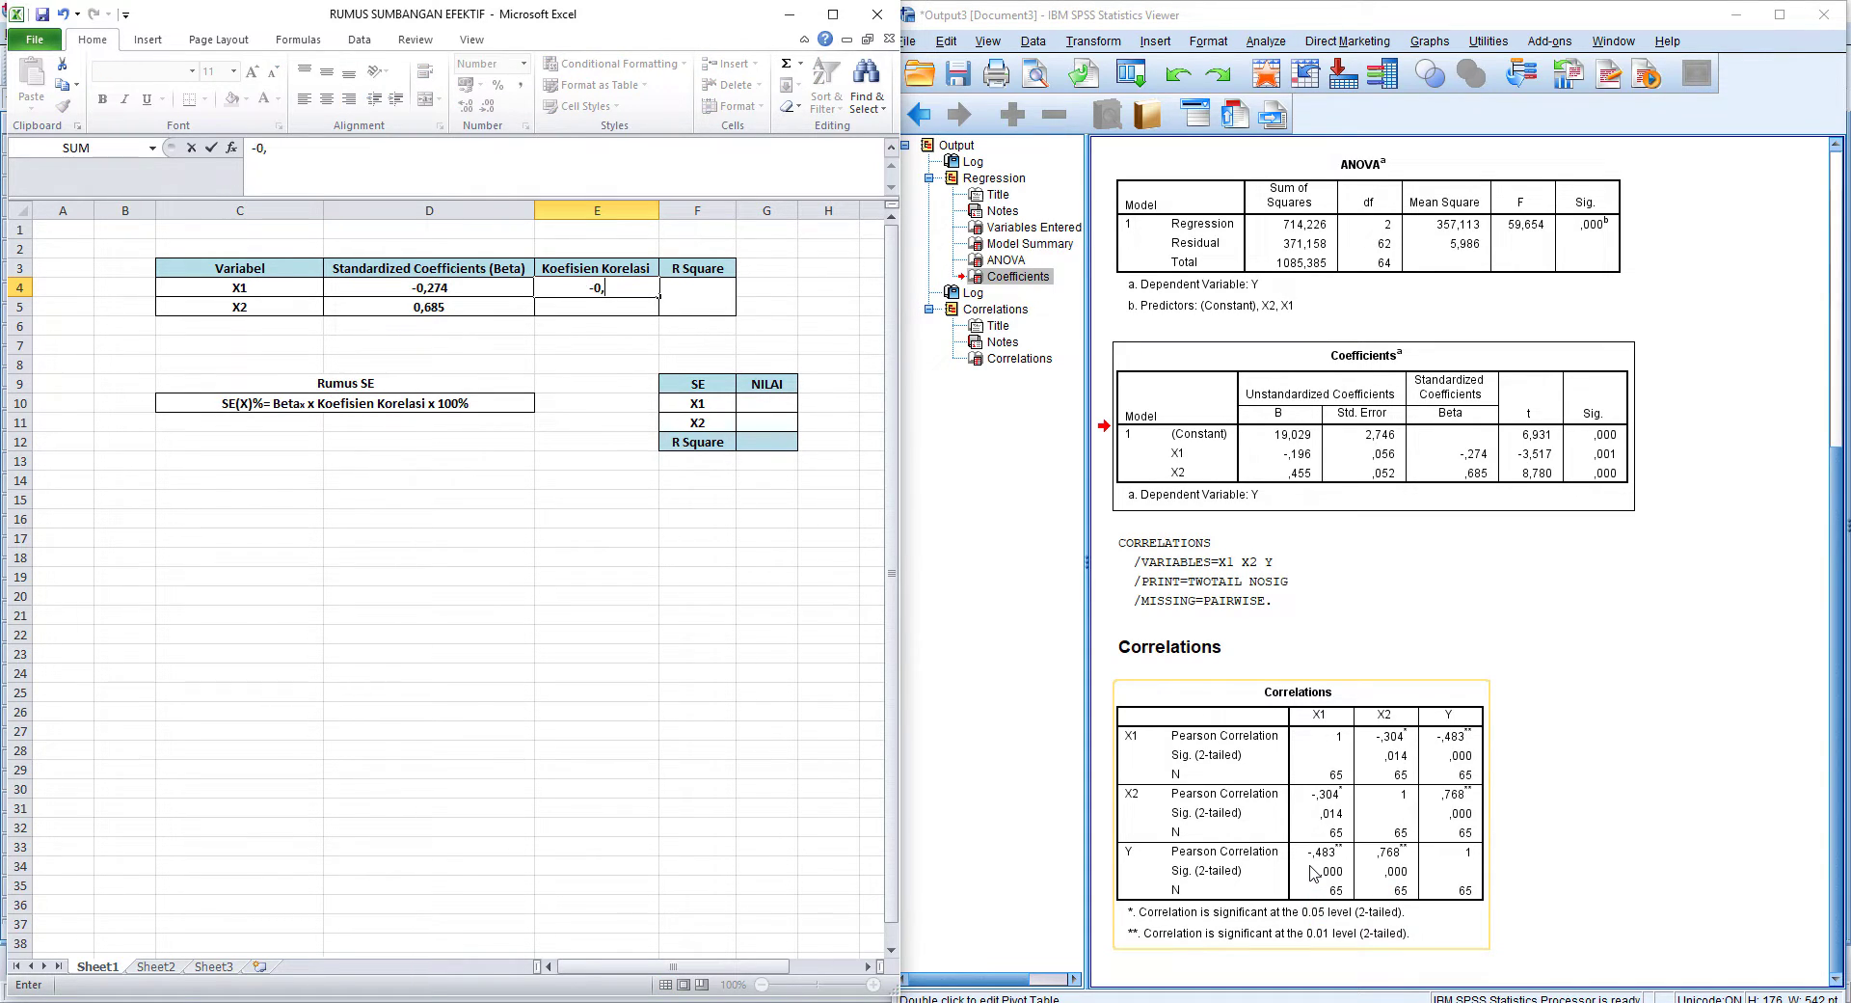
text(483)
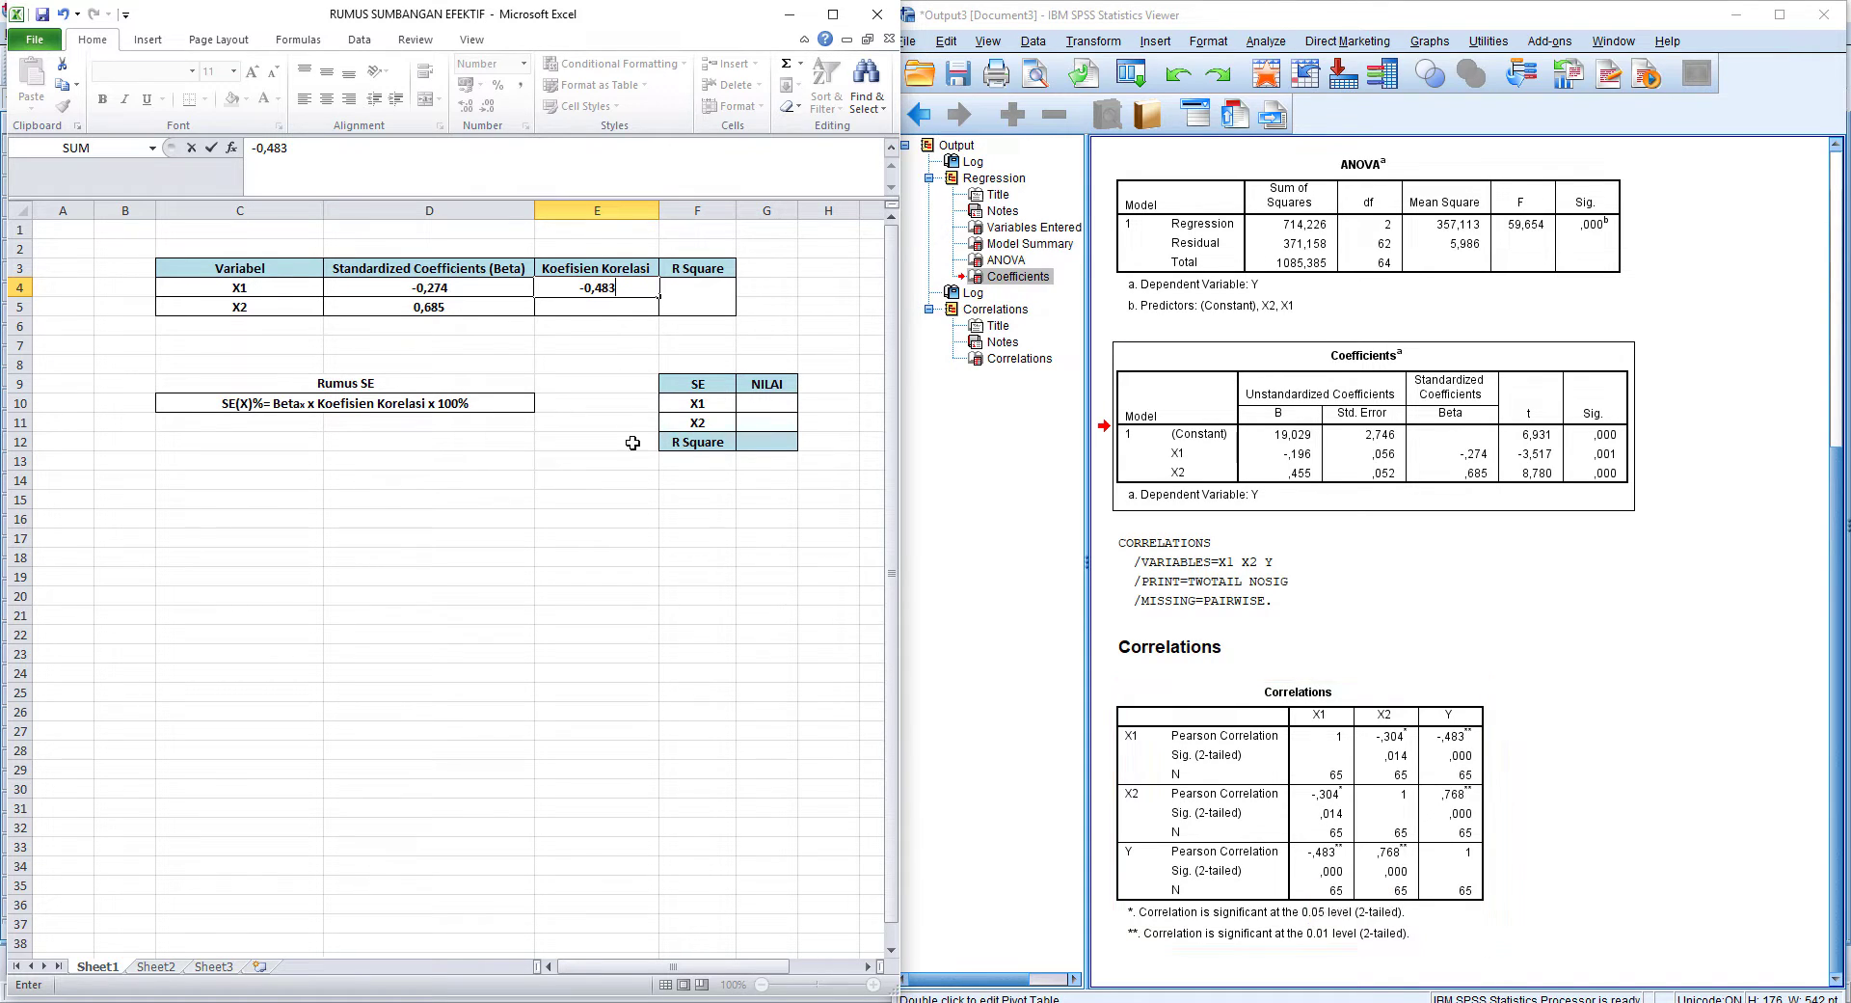
click(596, 306)
text(0,768)
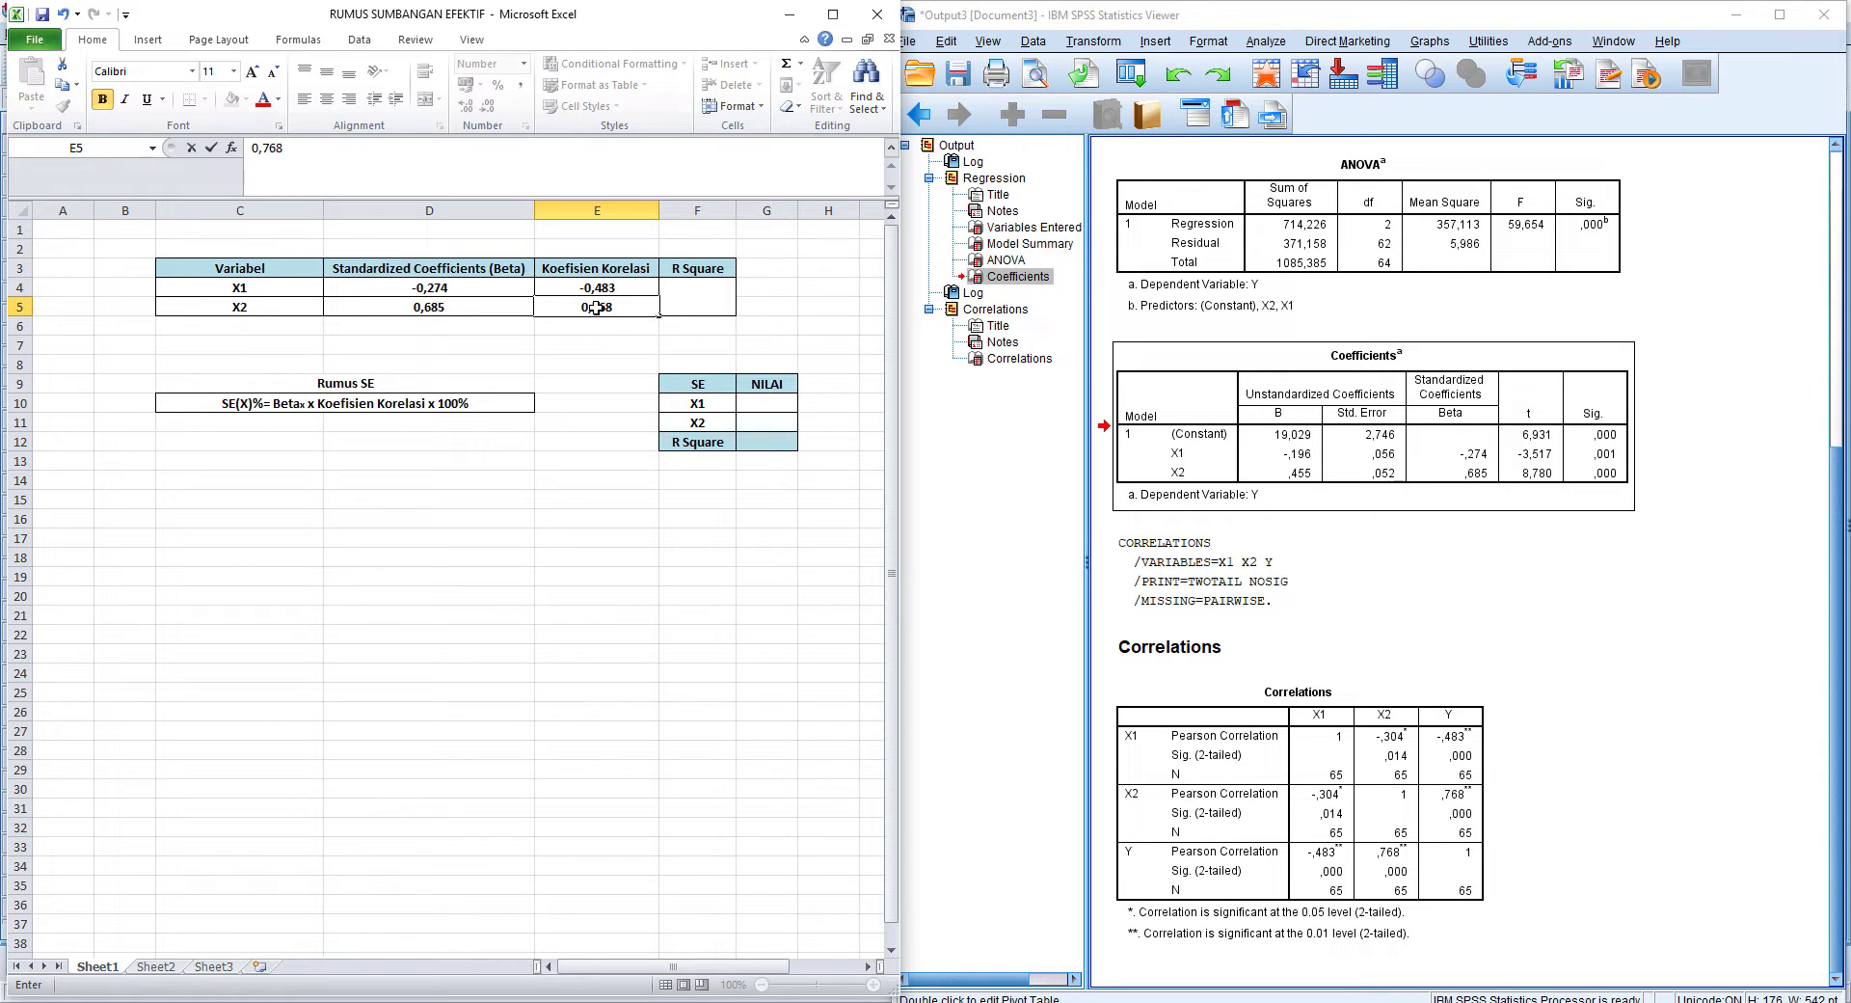
key(Return)
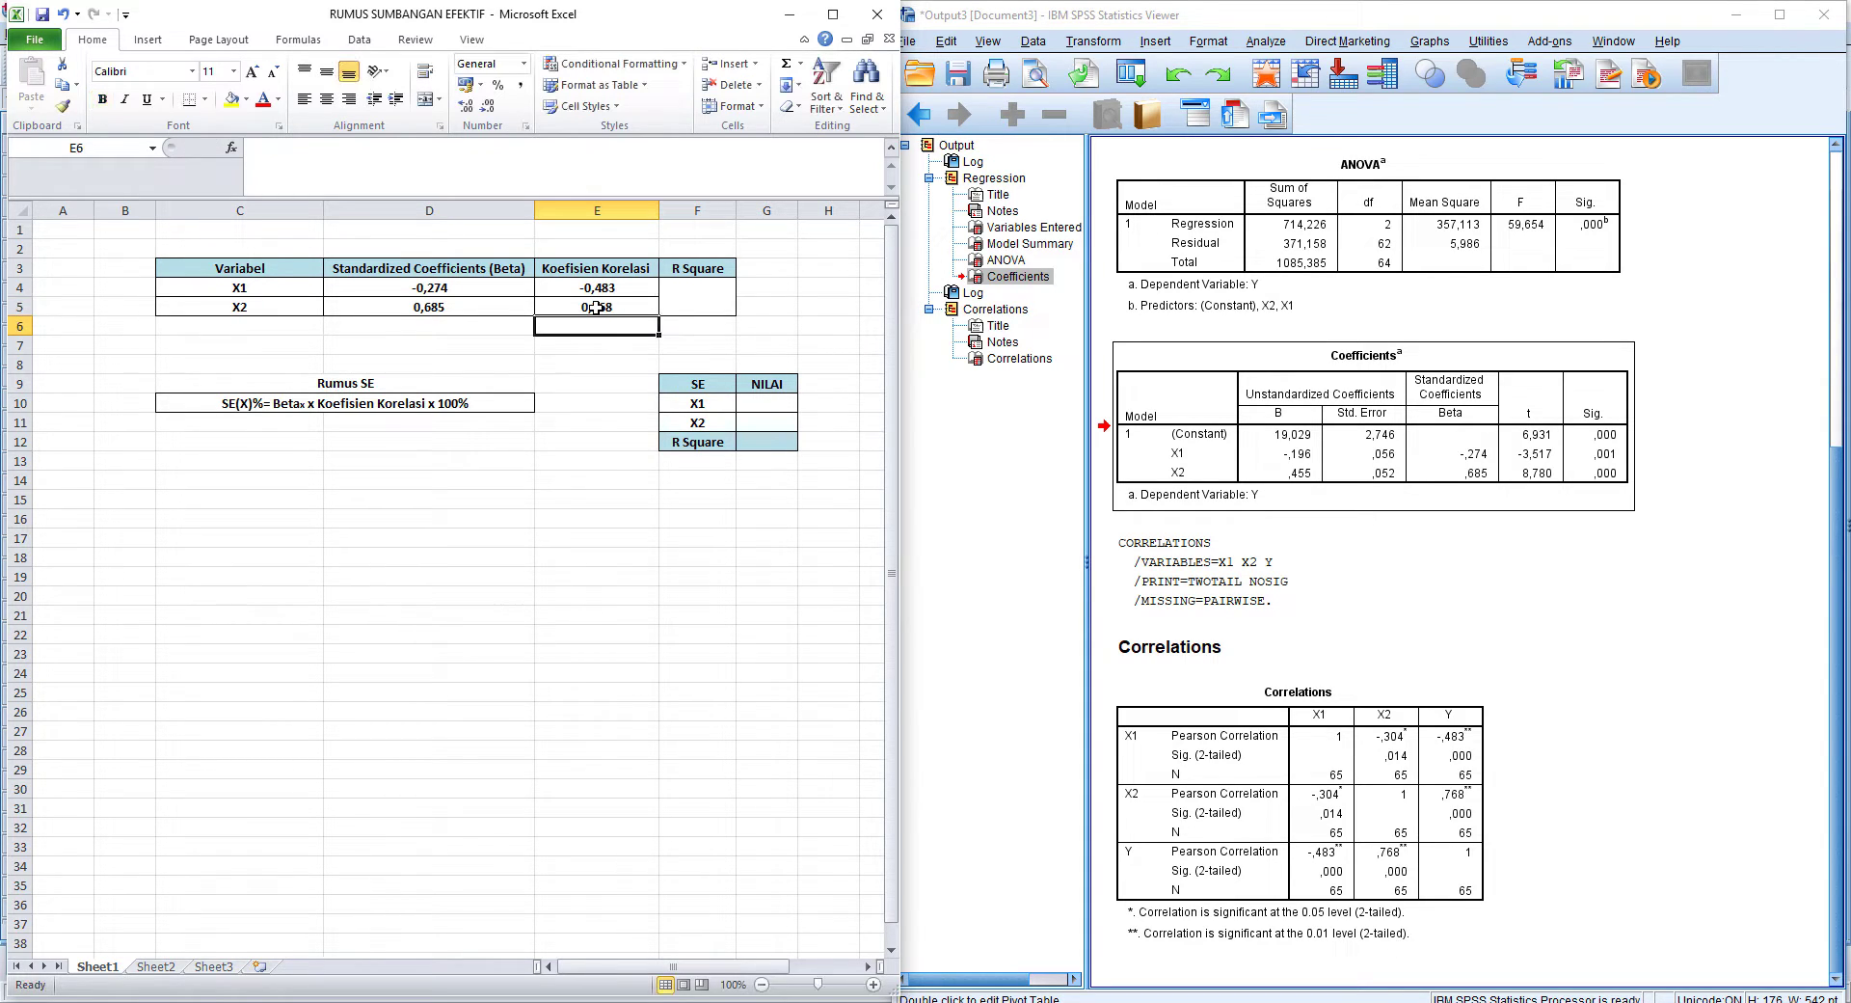
Step: Enter the regression's R Square from the Model Summary table, 0,658, in the merged cell F4 under R Square
click(691, 298)
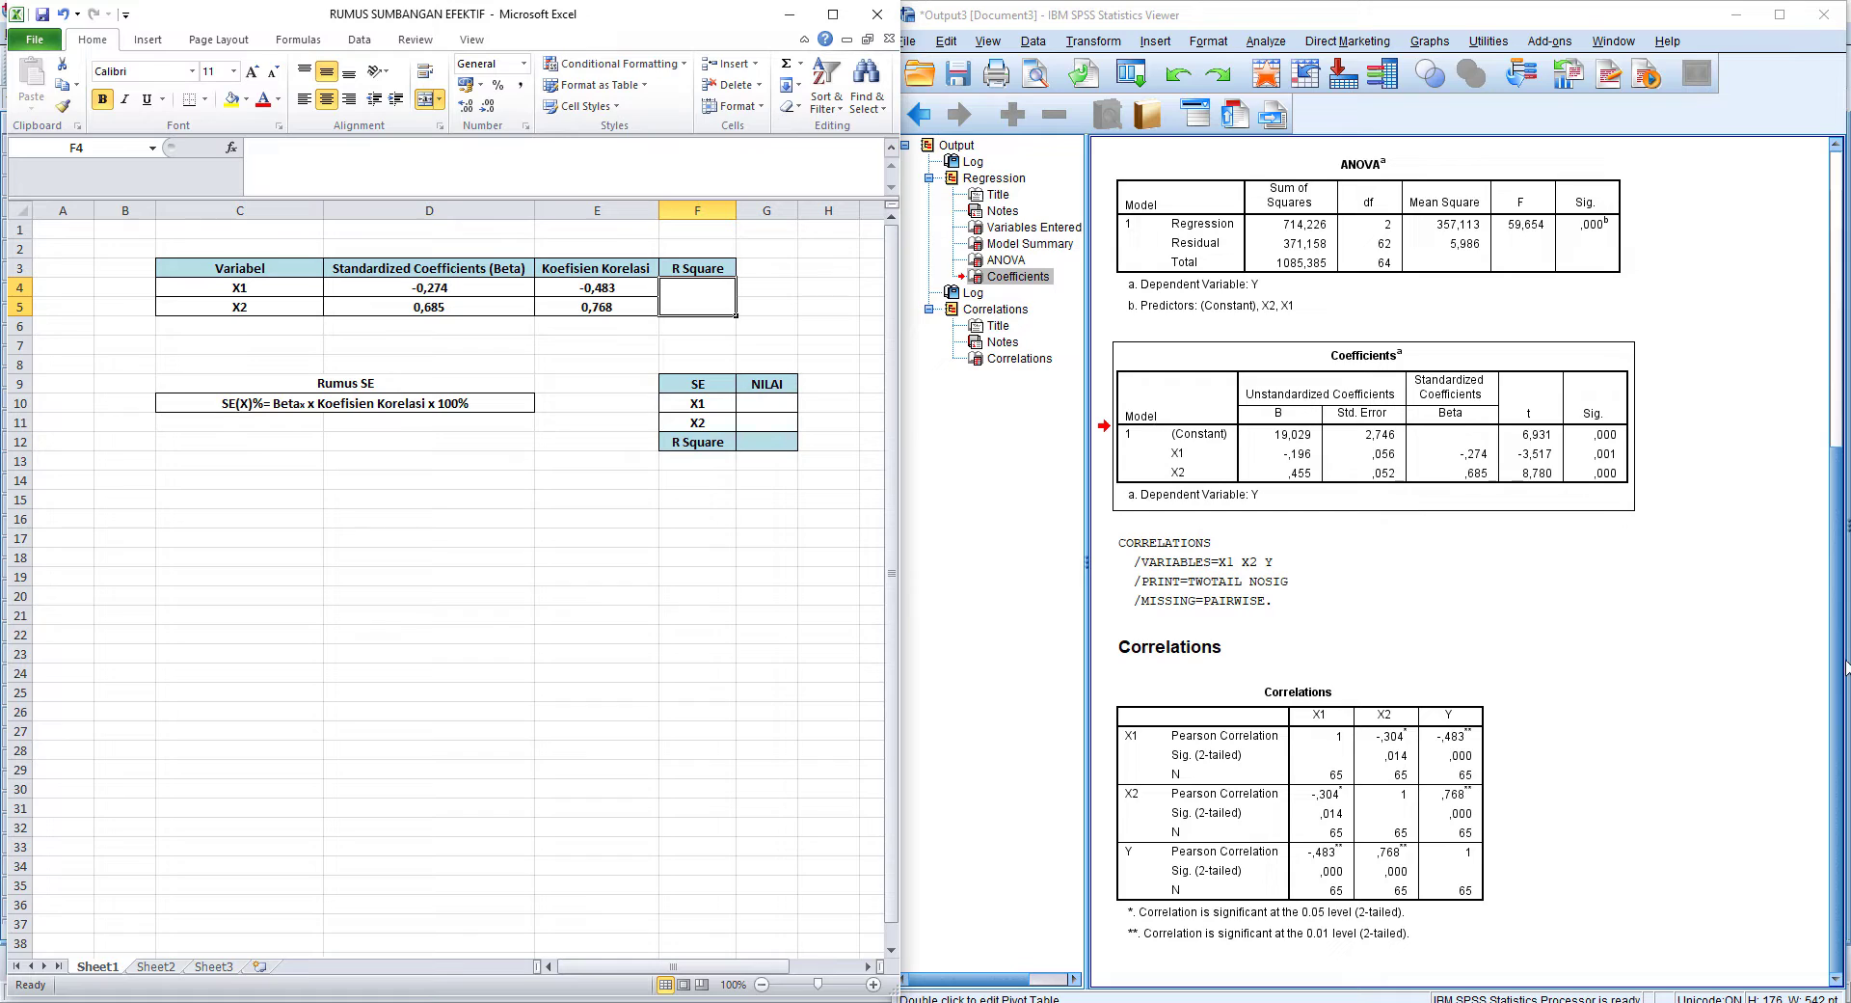
drag(1840, 661, 1842, 584)
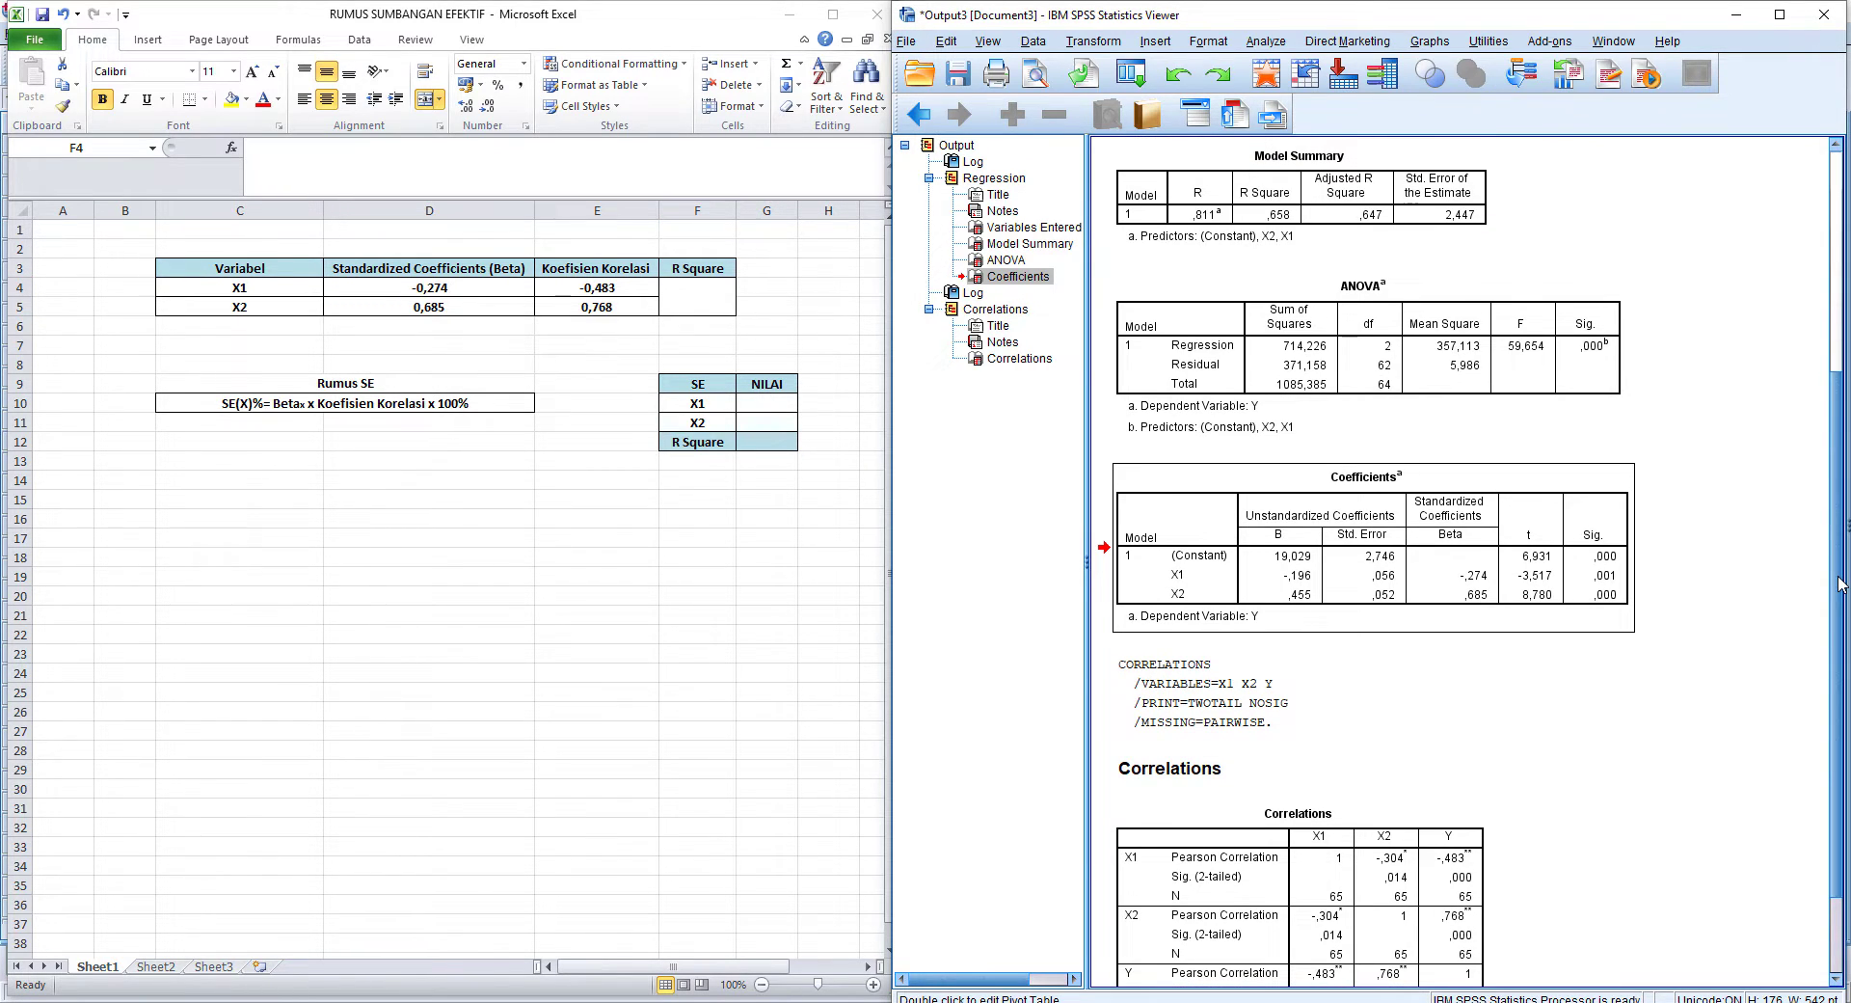
click(685, 300)
text(0,)
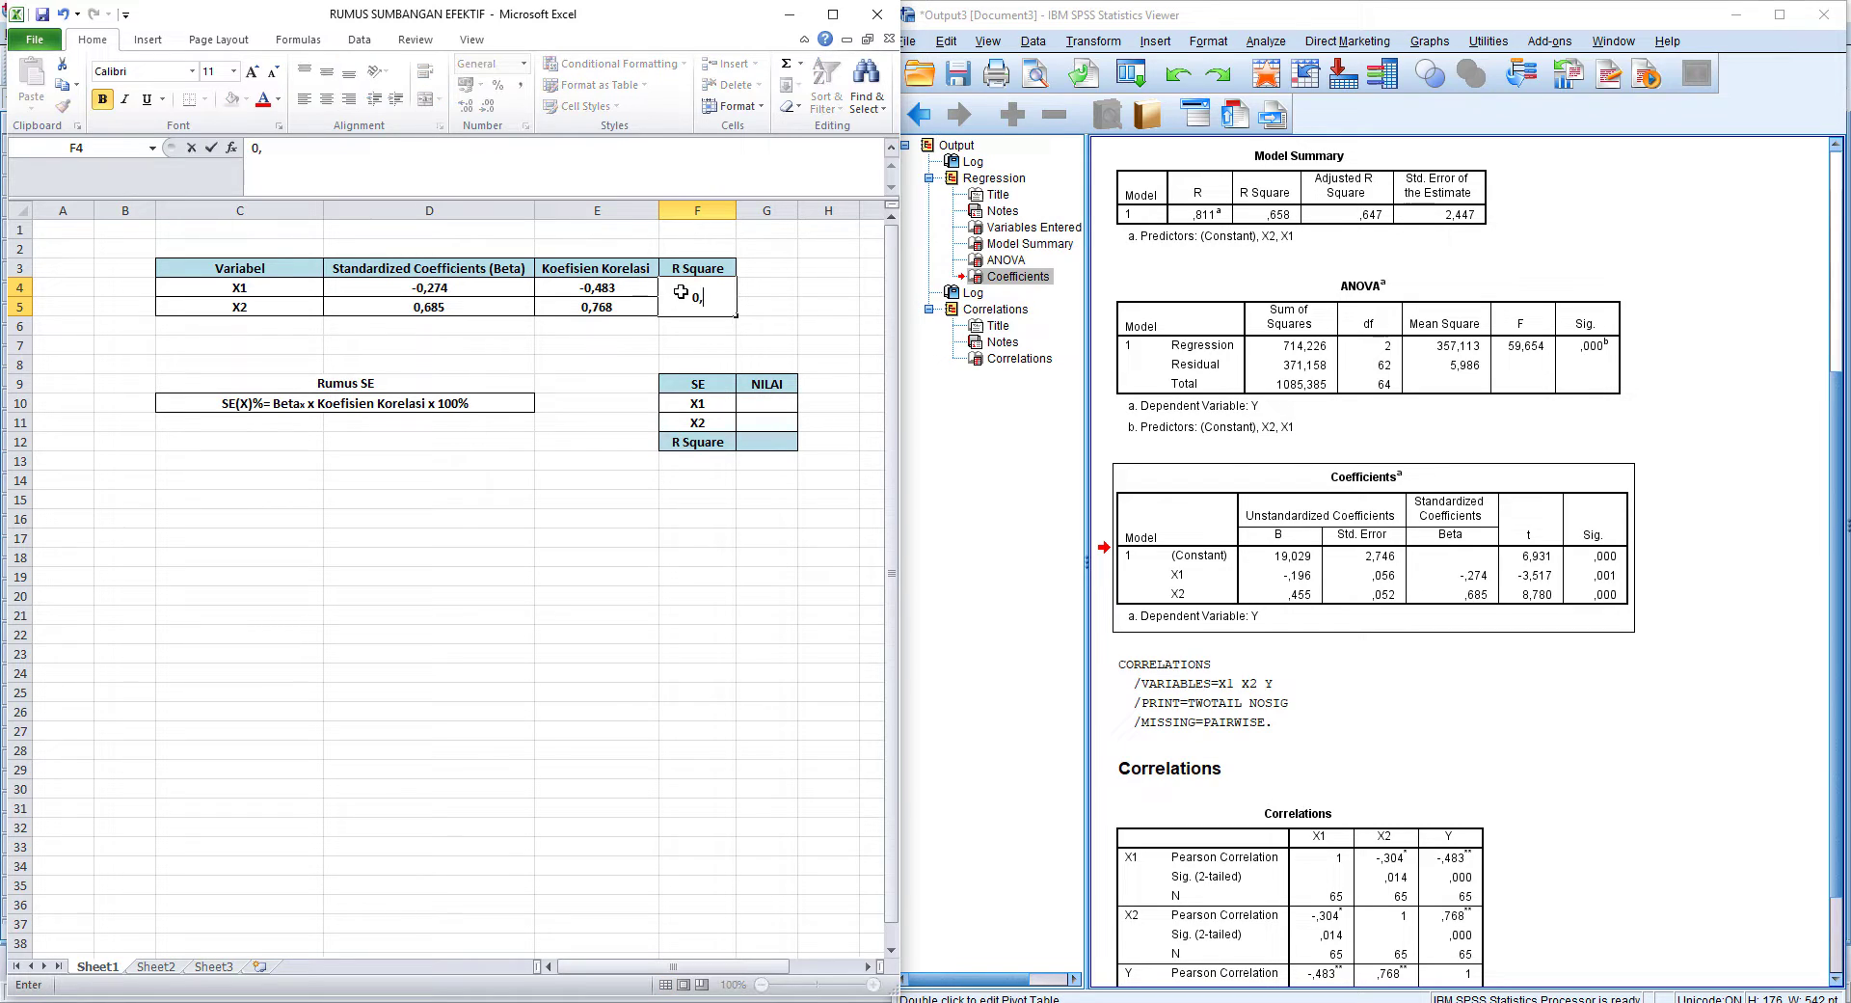
text(658)
key(Return)
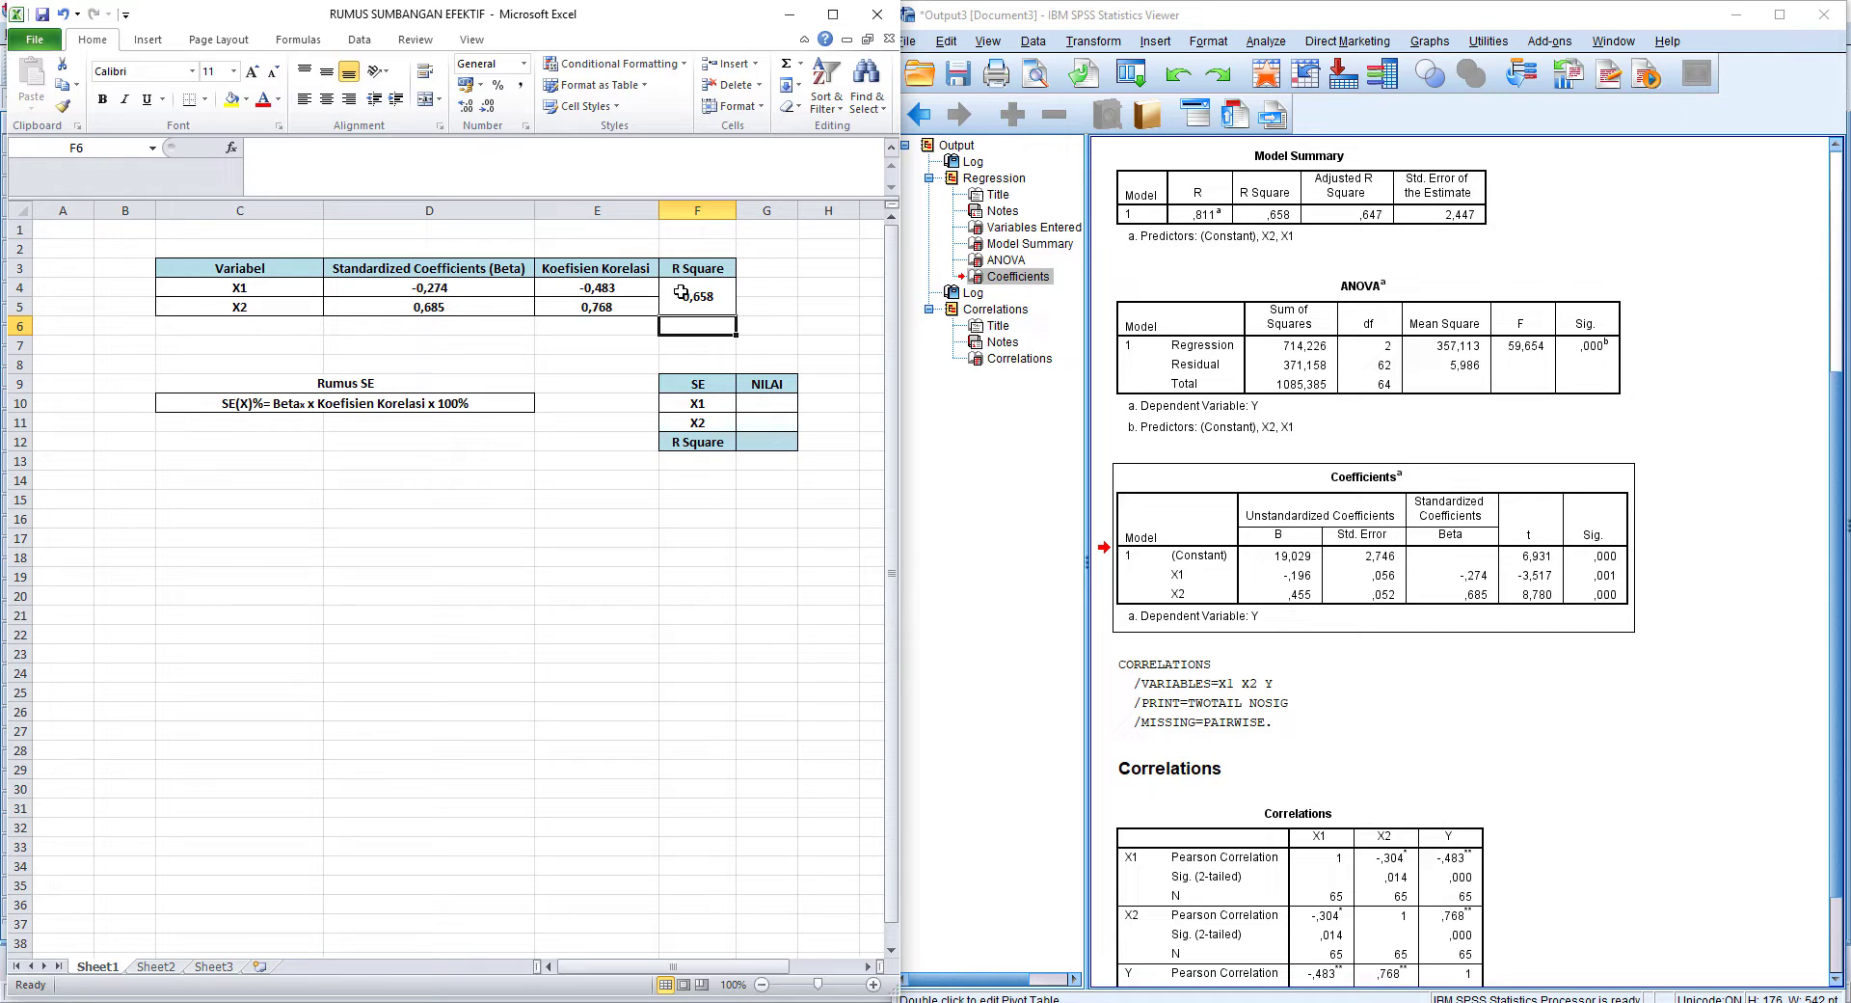
Step: Calculate the effective contribution of X1 in G10 with the formula =D4*E4*100%, following the Rumus SE
click(430, 403)
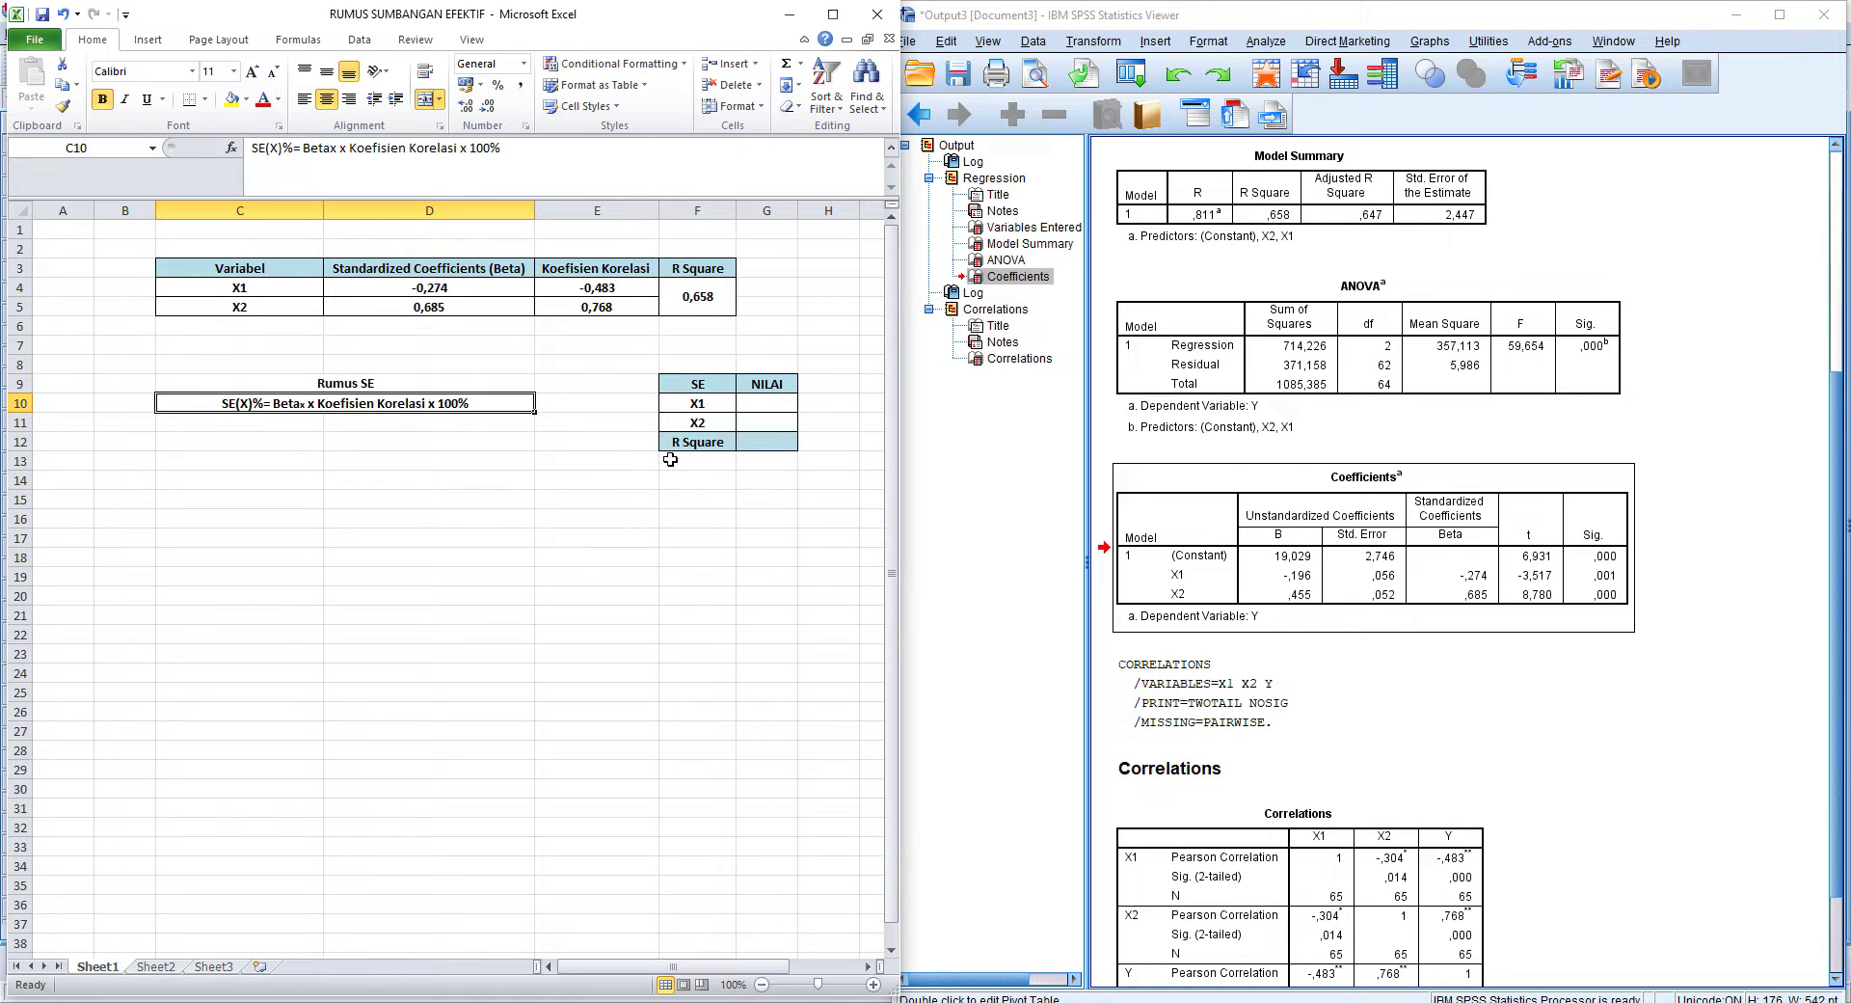
click(749, 406)
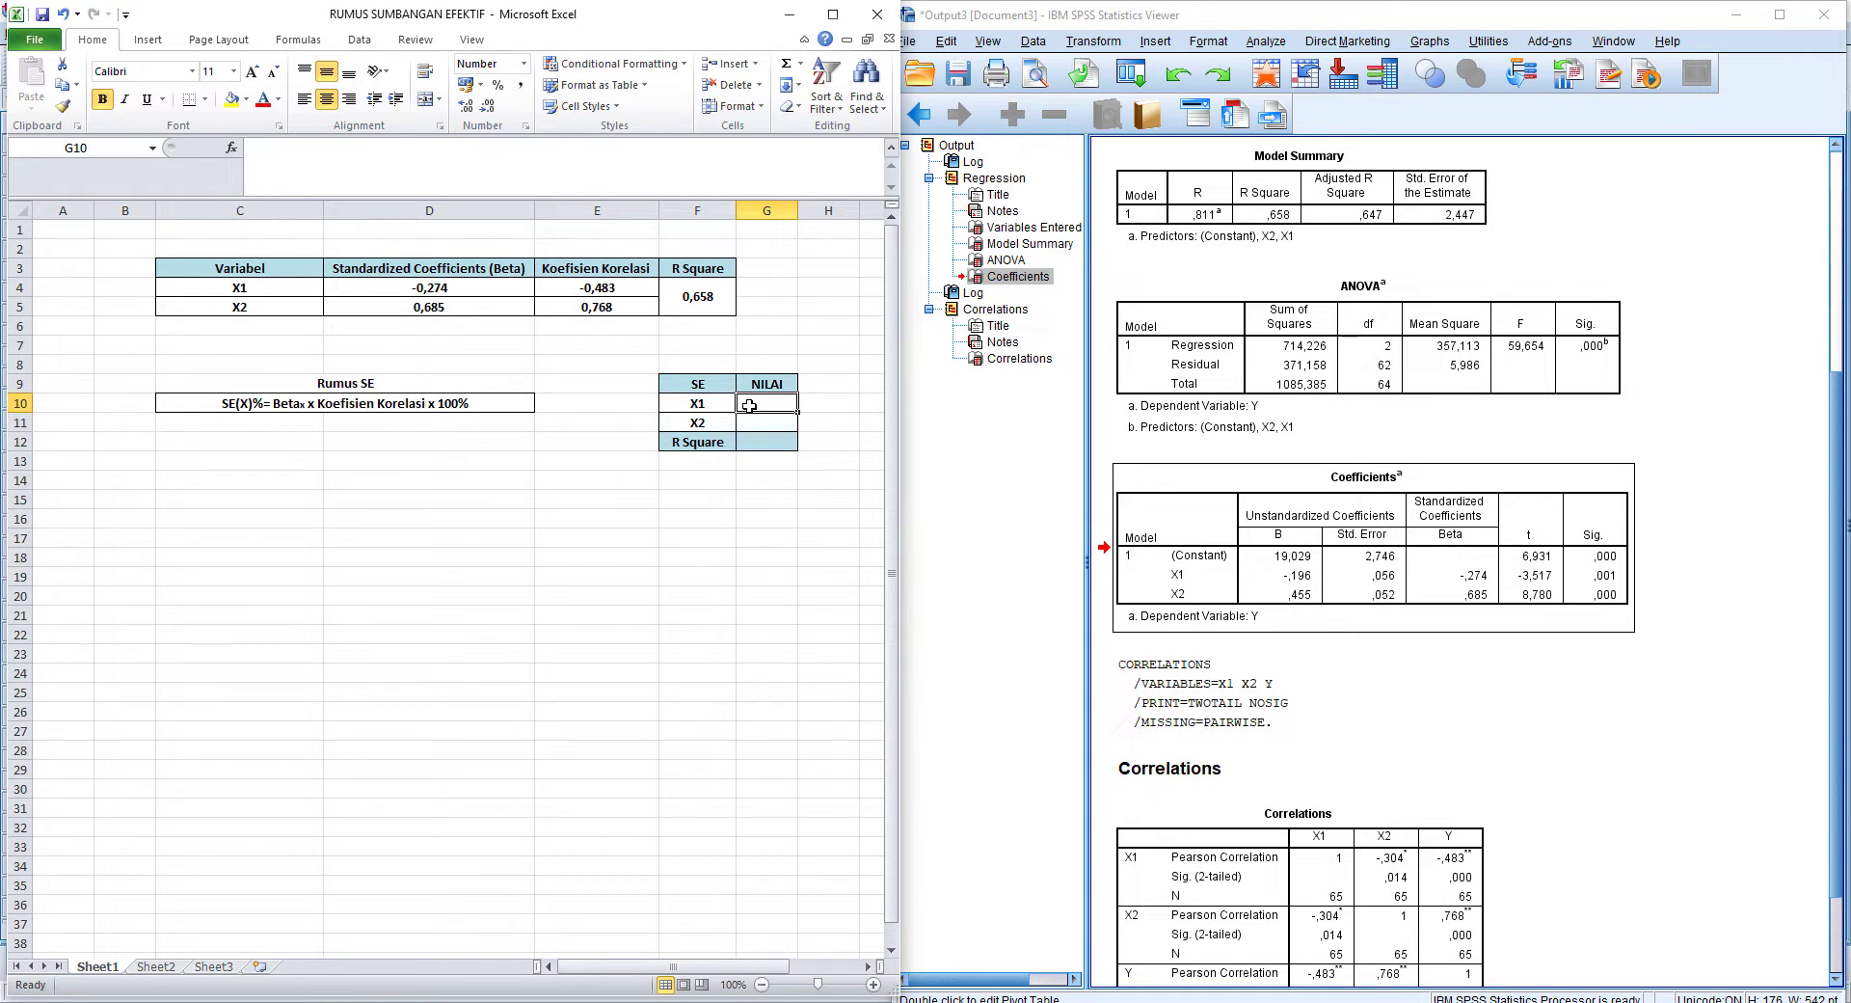
text(=)
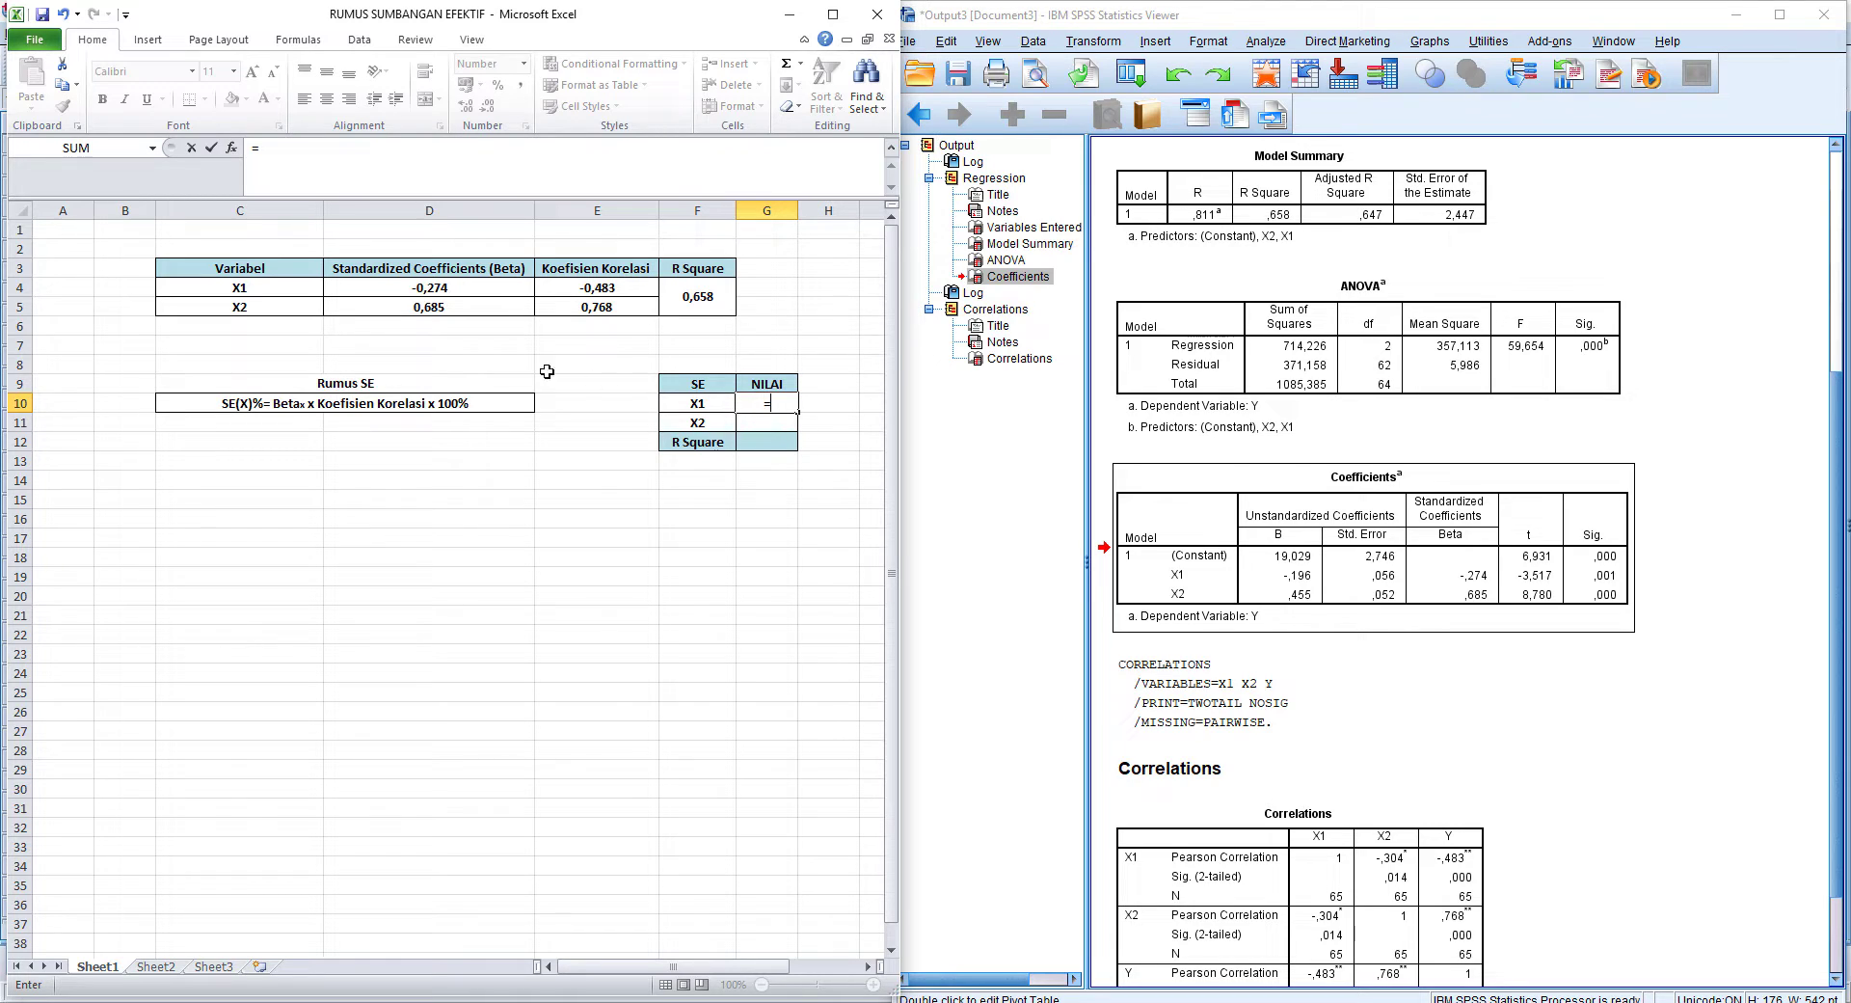
click(446, 288)
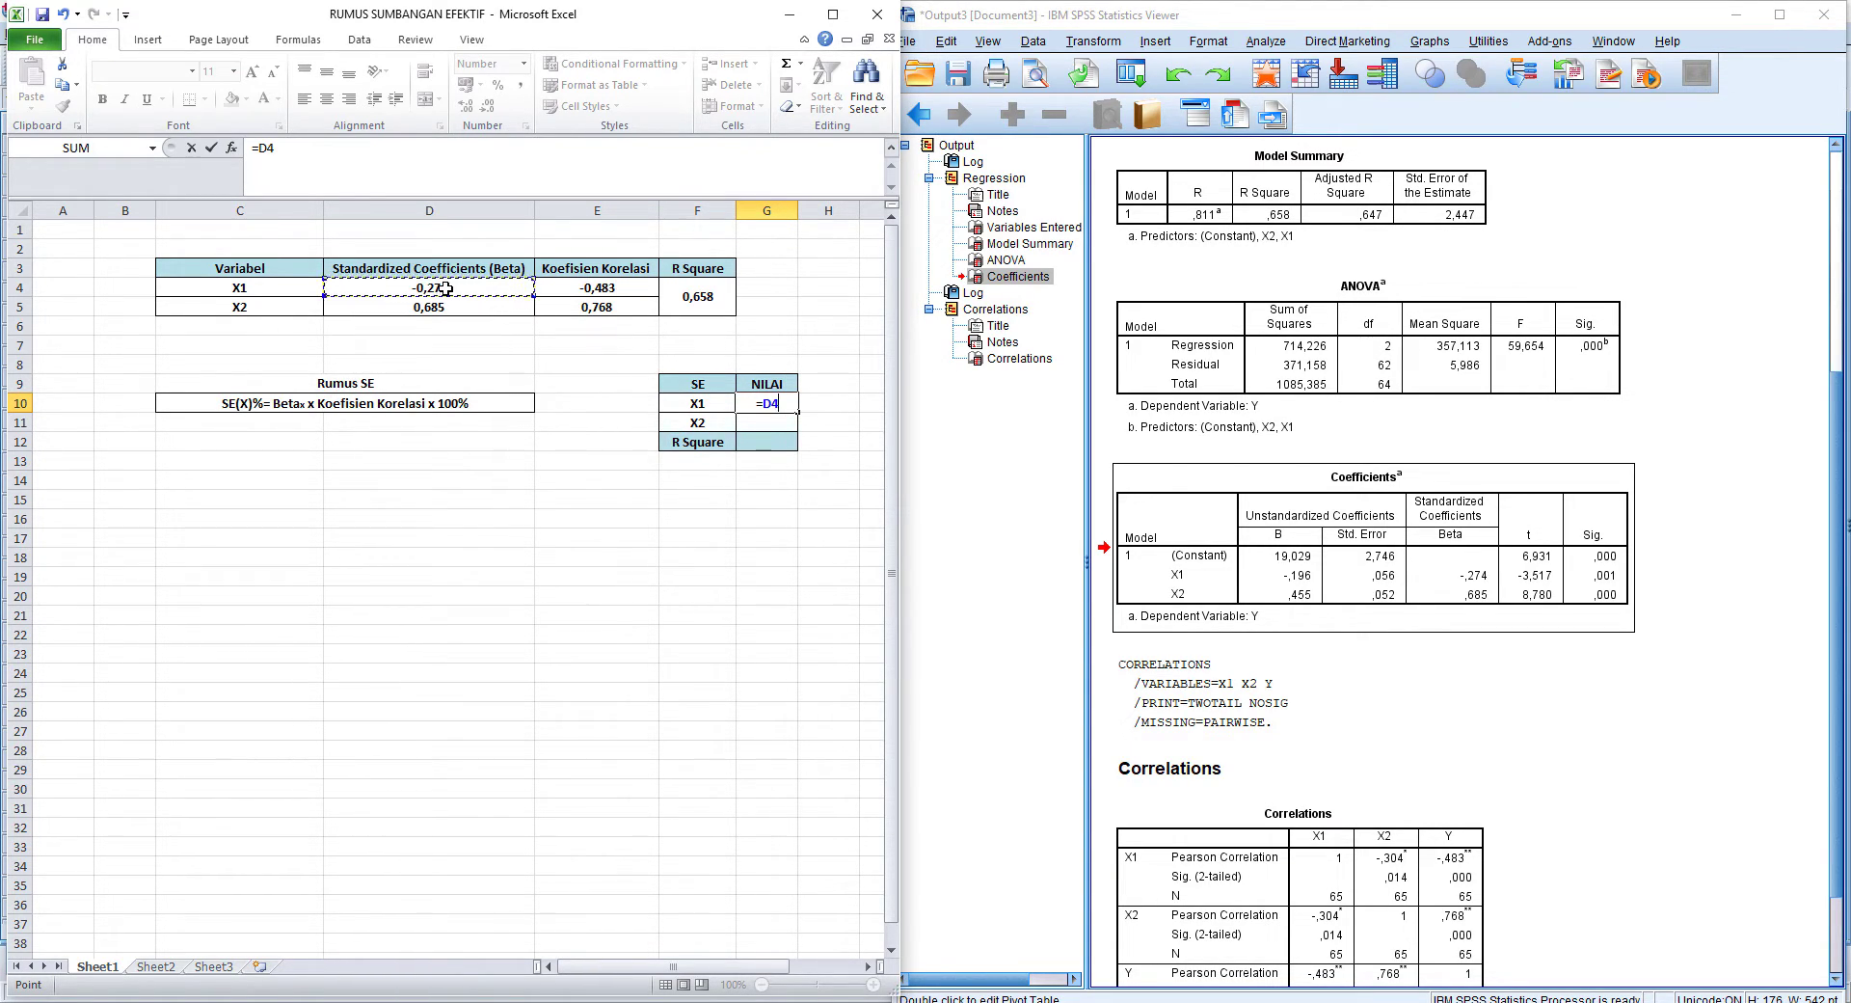
text(*)
click(596, 286)
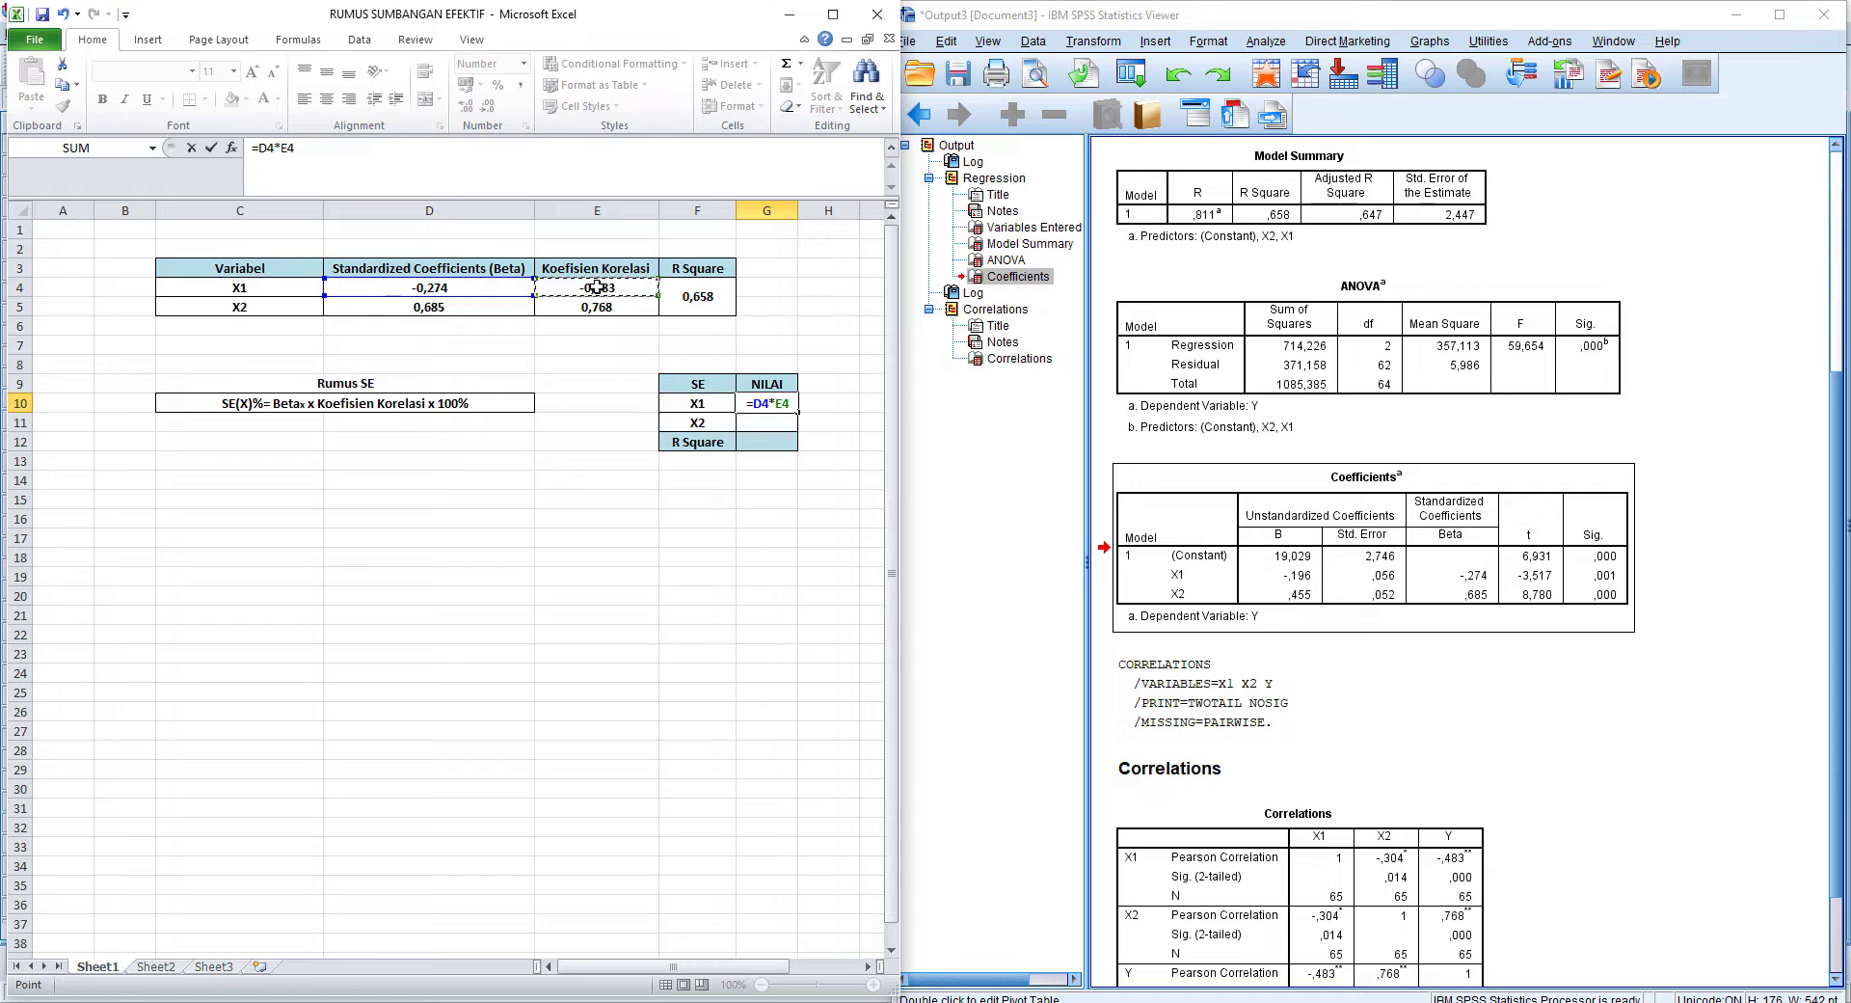
text(*100%)
key(Return)
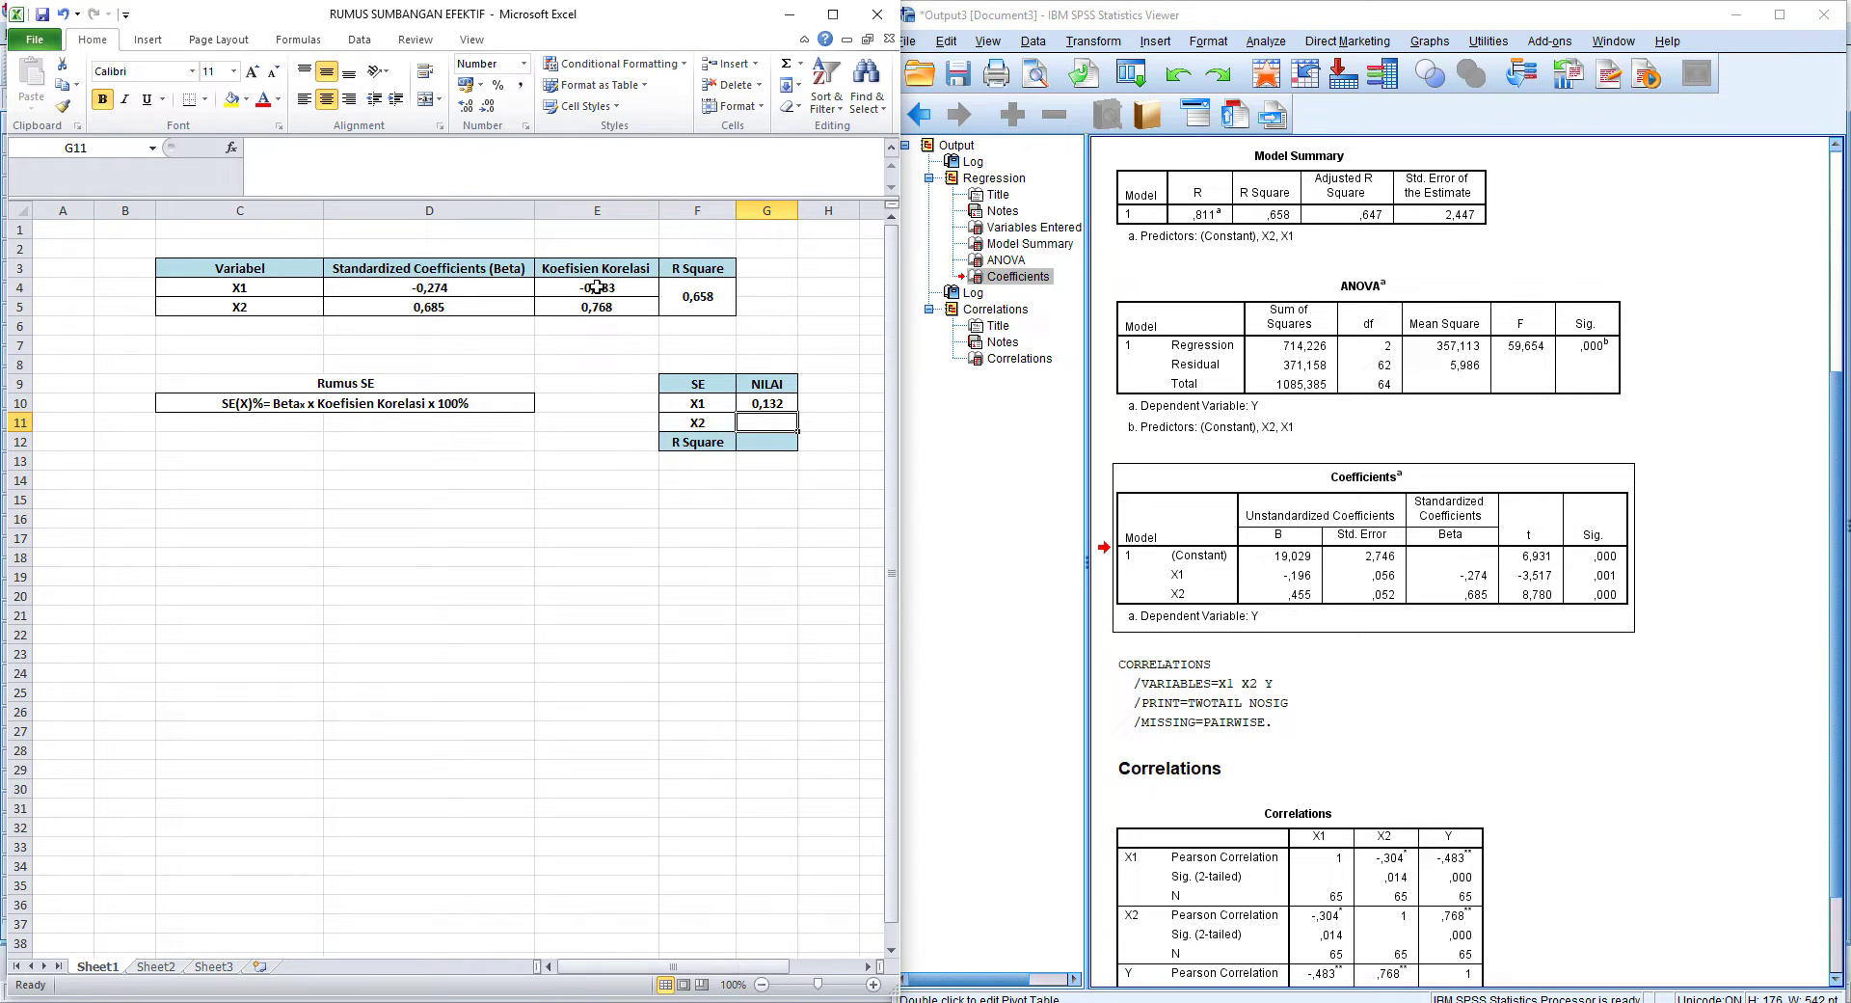
Step: Calculate the effective contribution of X2 in G11 with the formula =D5*E5*100%
text(=)
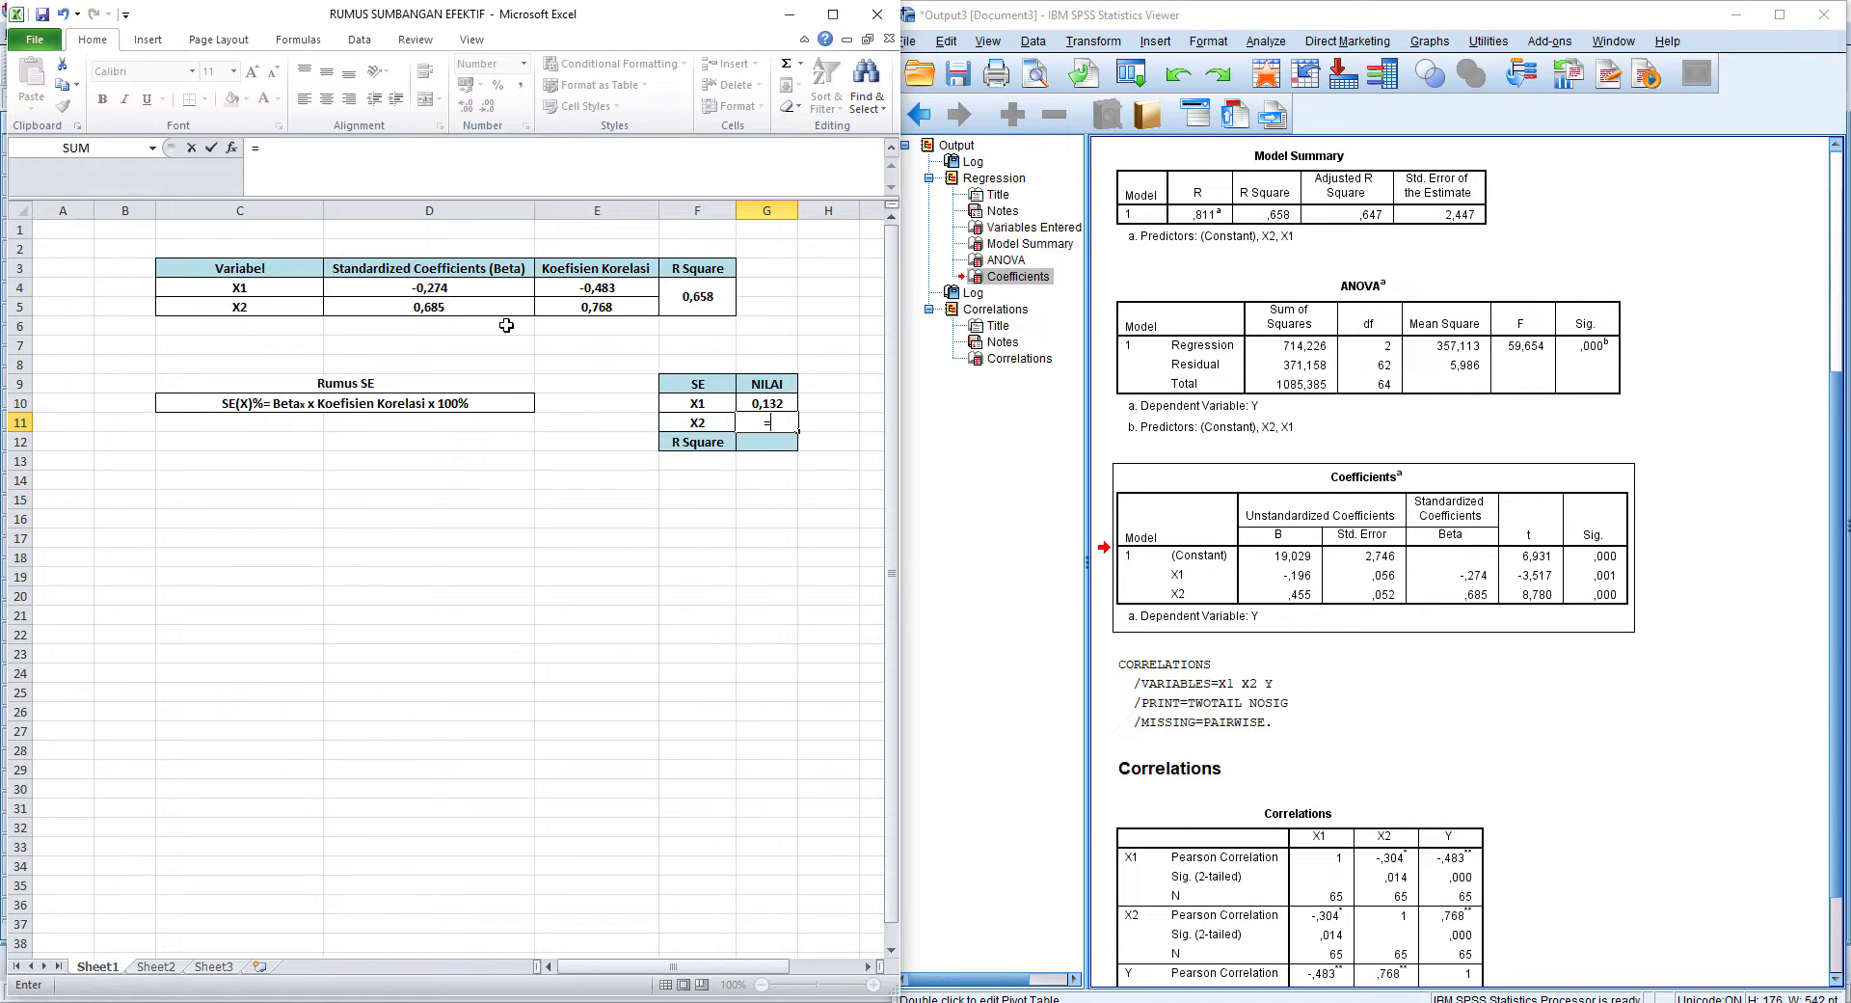
click(459, 309)
text(*)
click(622, 309)
text(*)
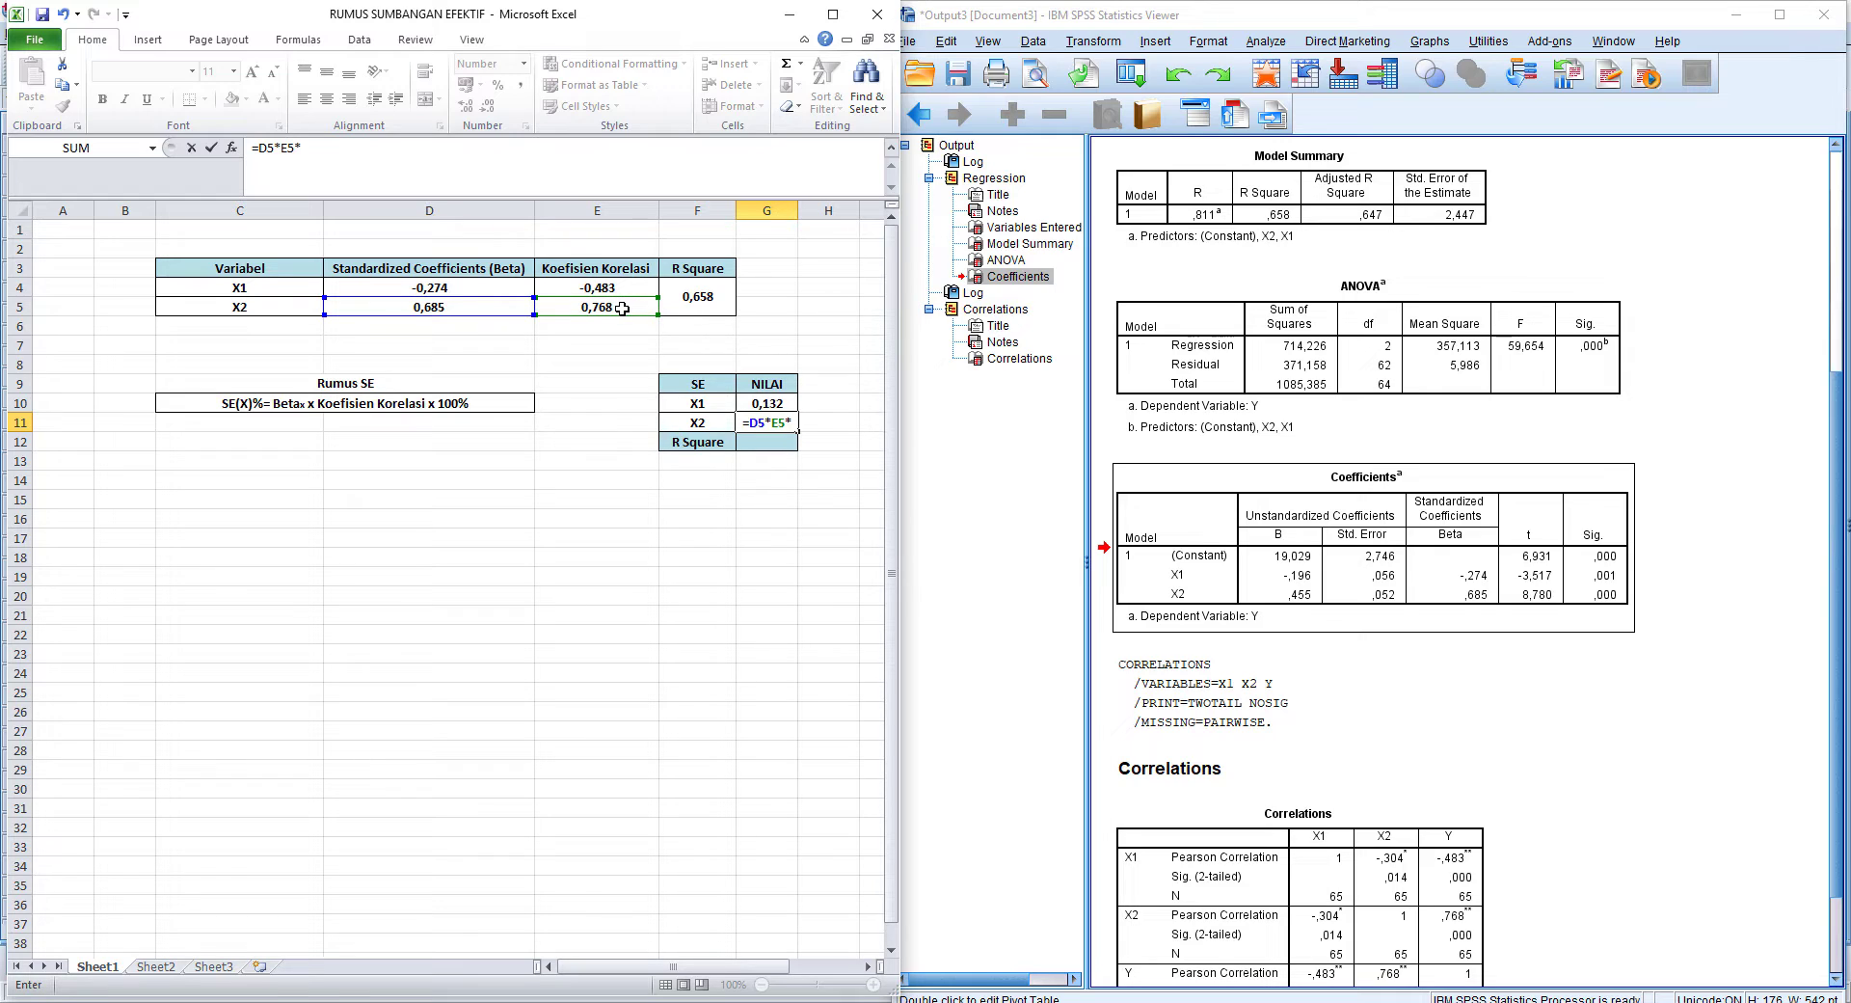
text(100%)
key(Return)
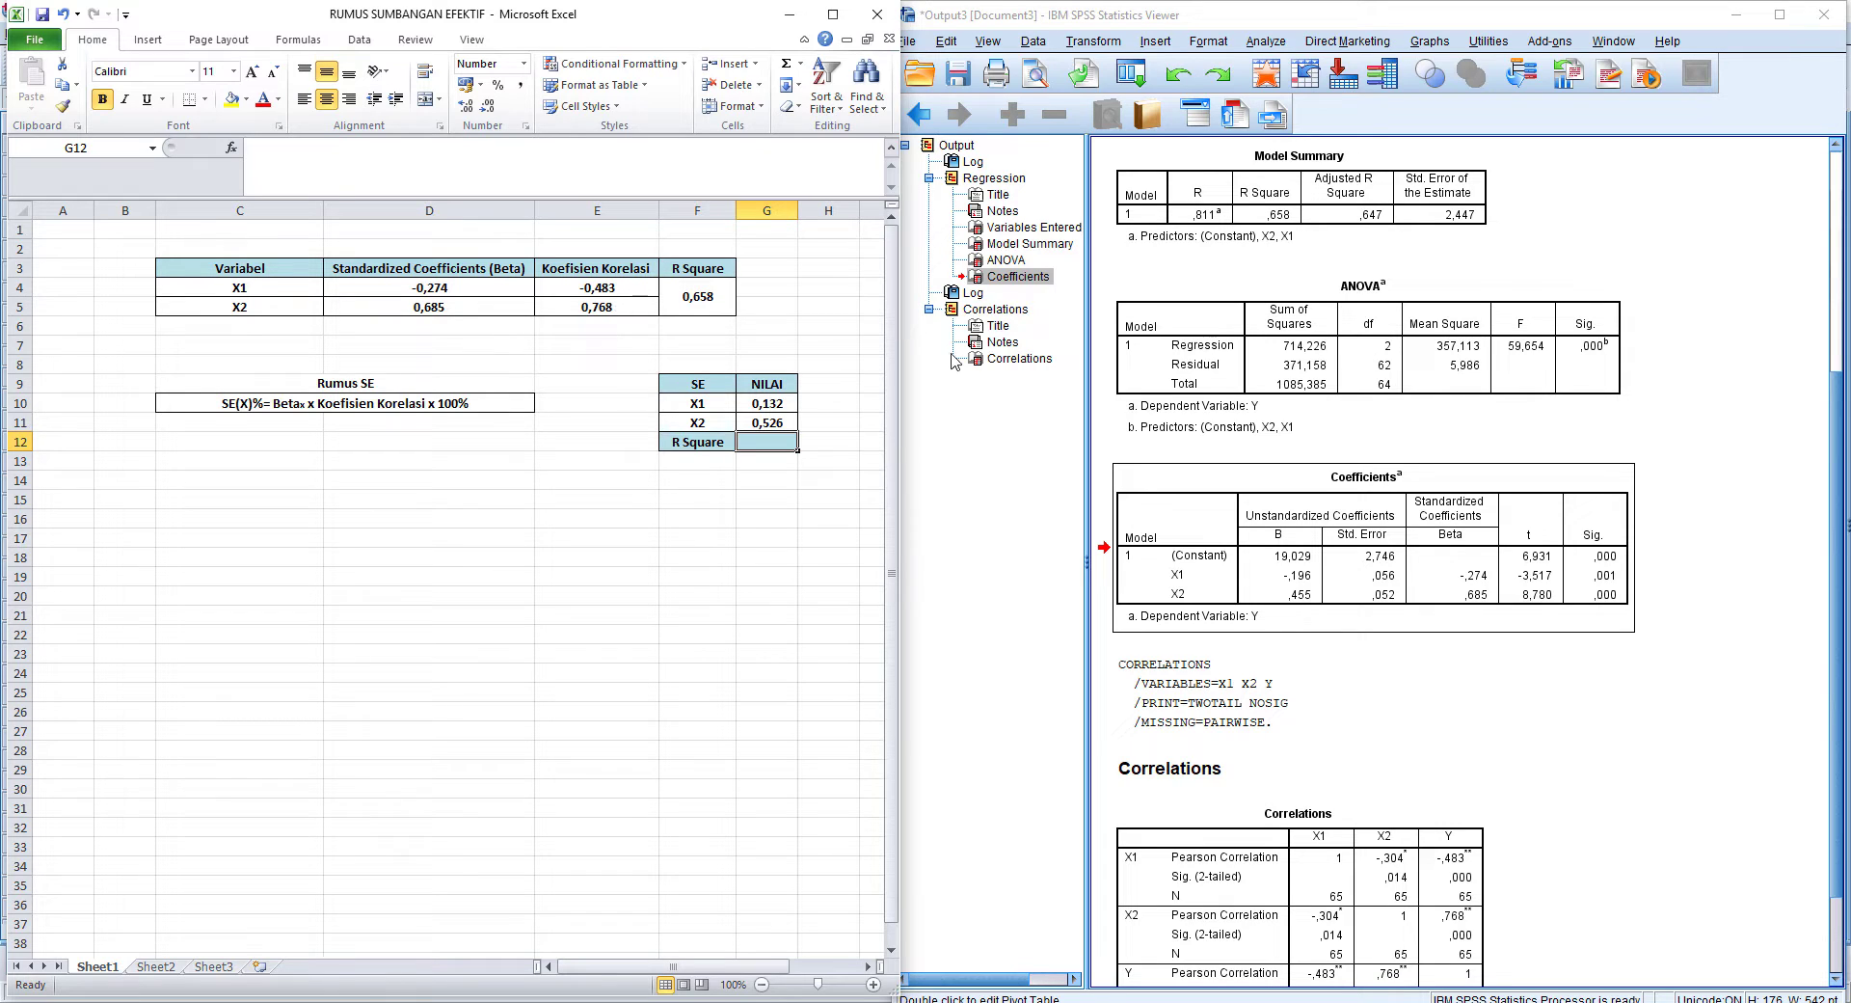
Step: Total both contributions in the R Square cell G12 with =SUM(G10:G11) and compare it with R Square in the SPSS Model Summary table
click(781, 405)
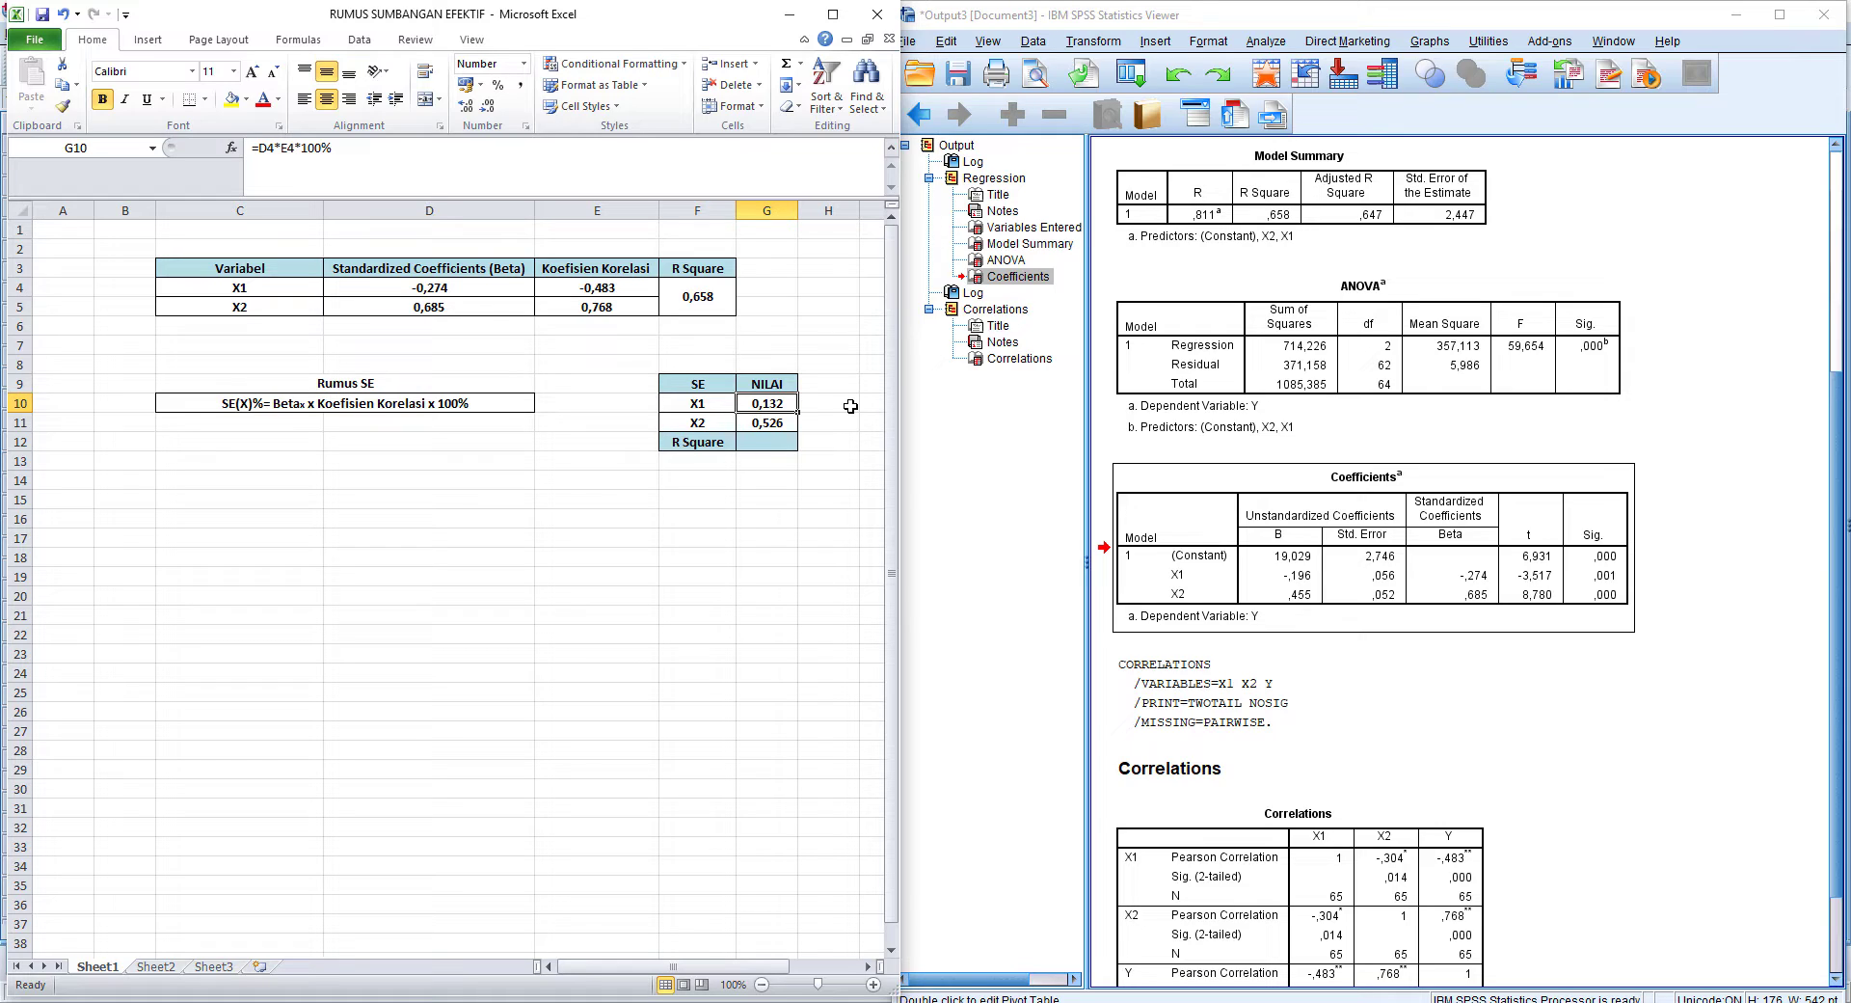
click(782, 423)
click(778, 440)
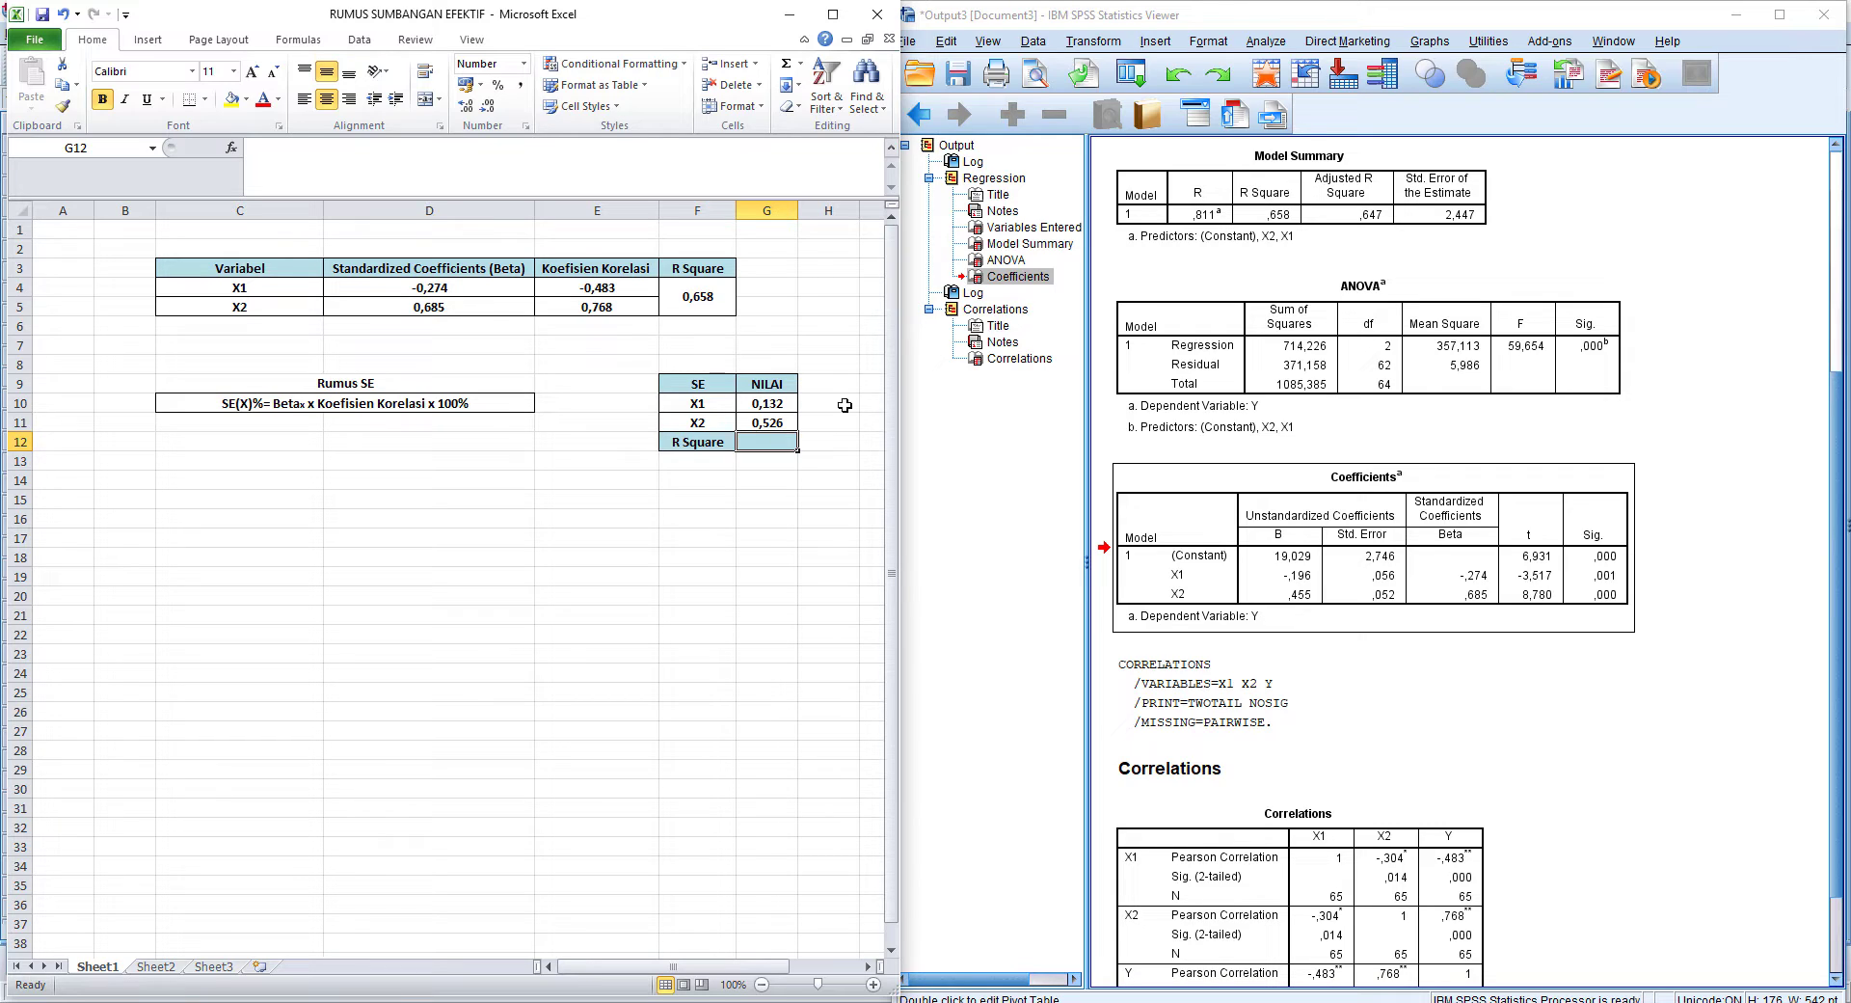
text(=)
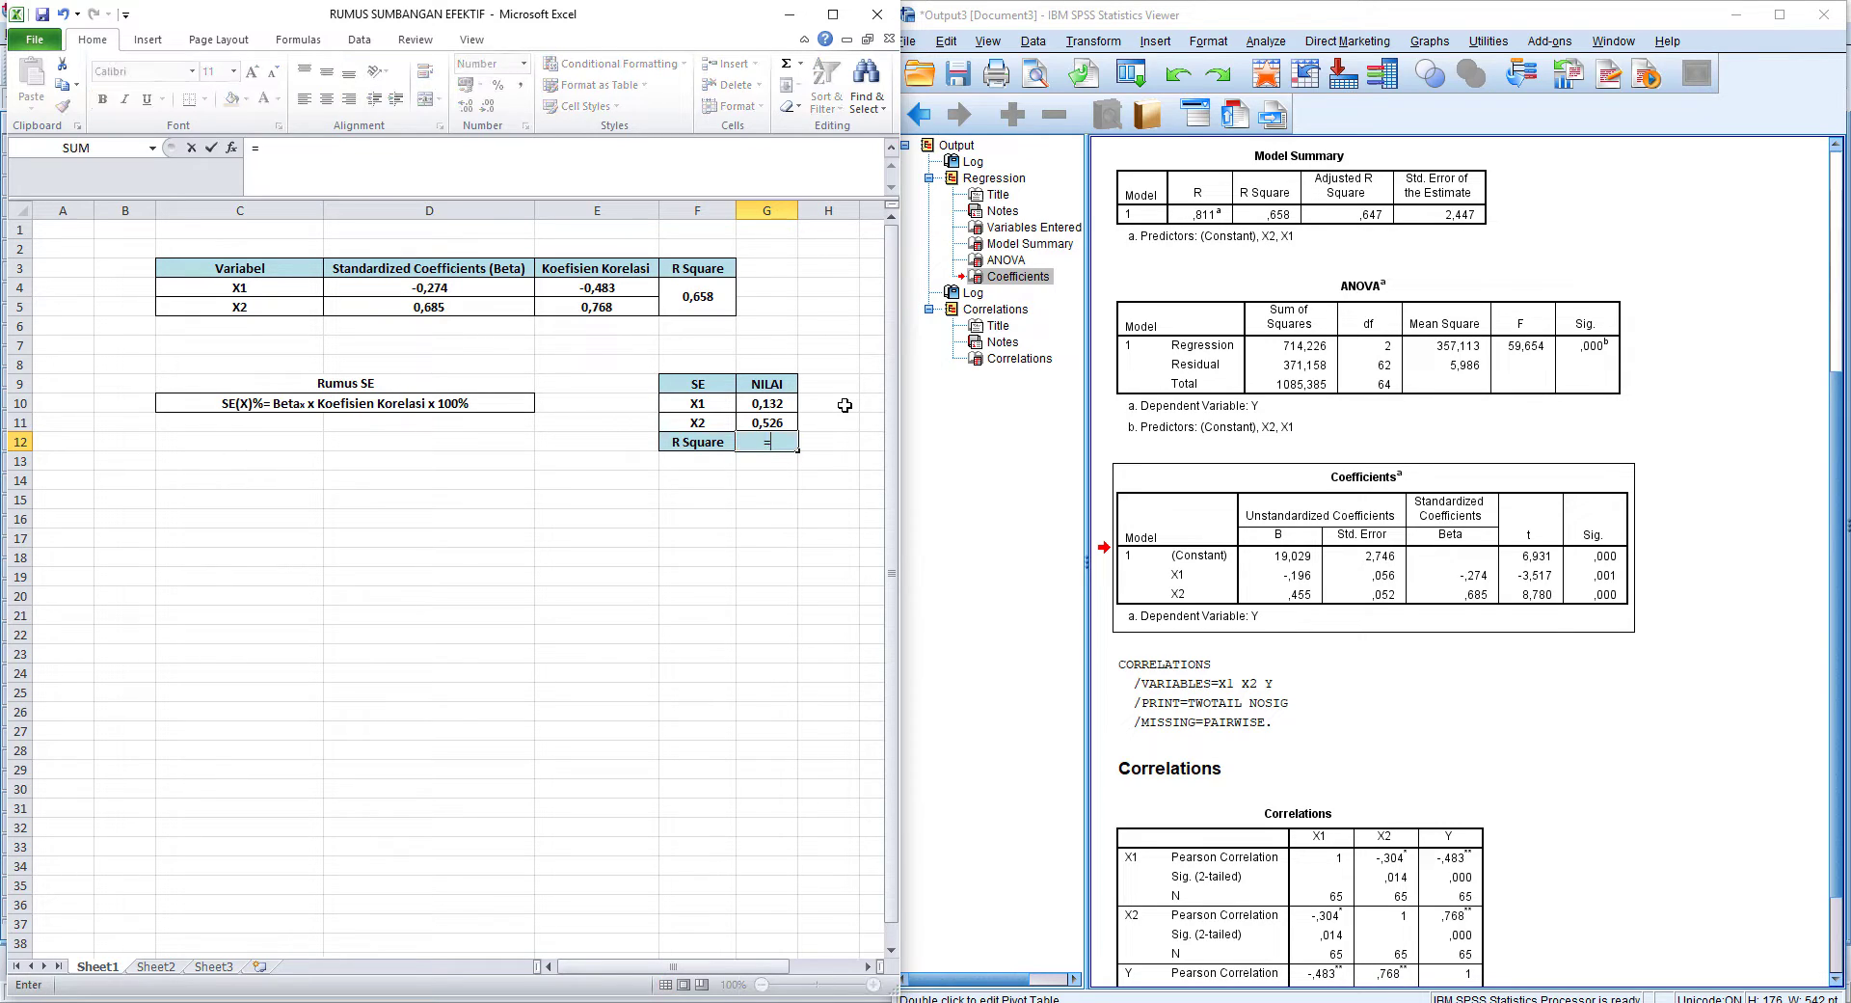
text(sum()
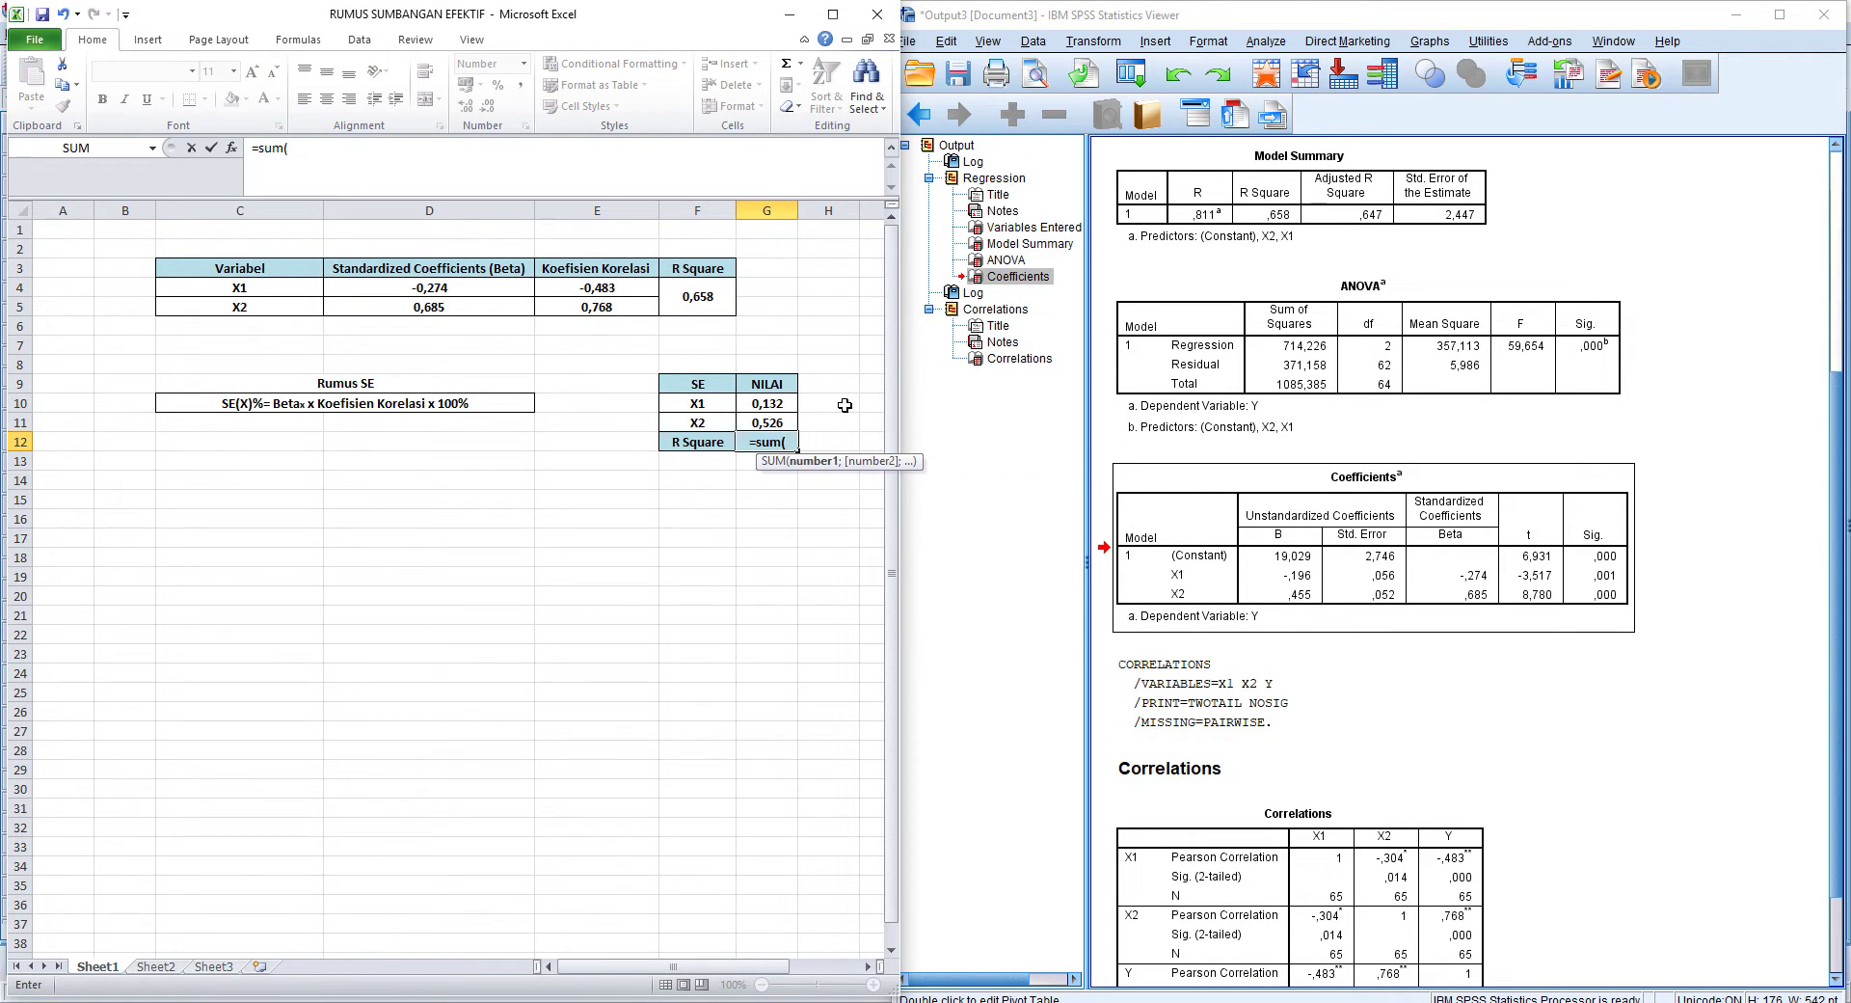
drag(778, 403, 782, 416)
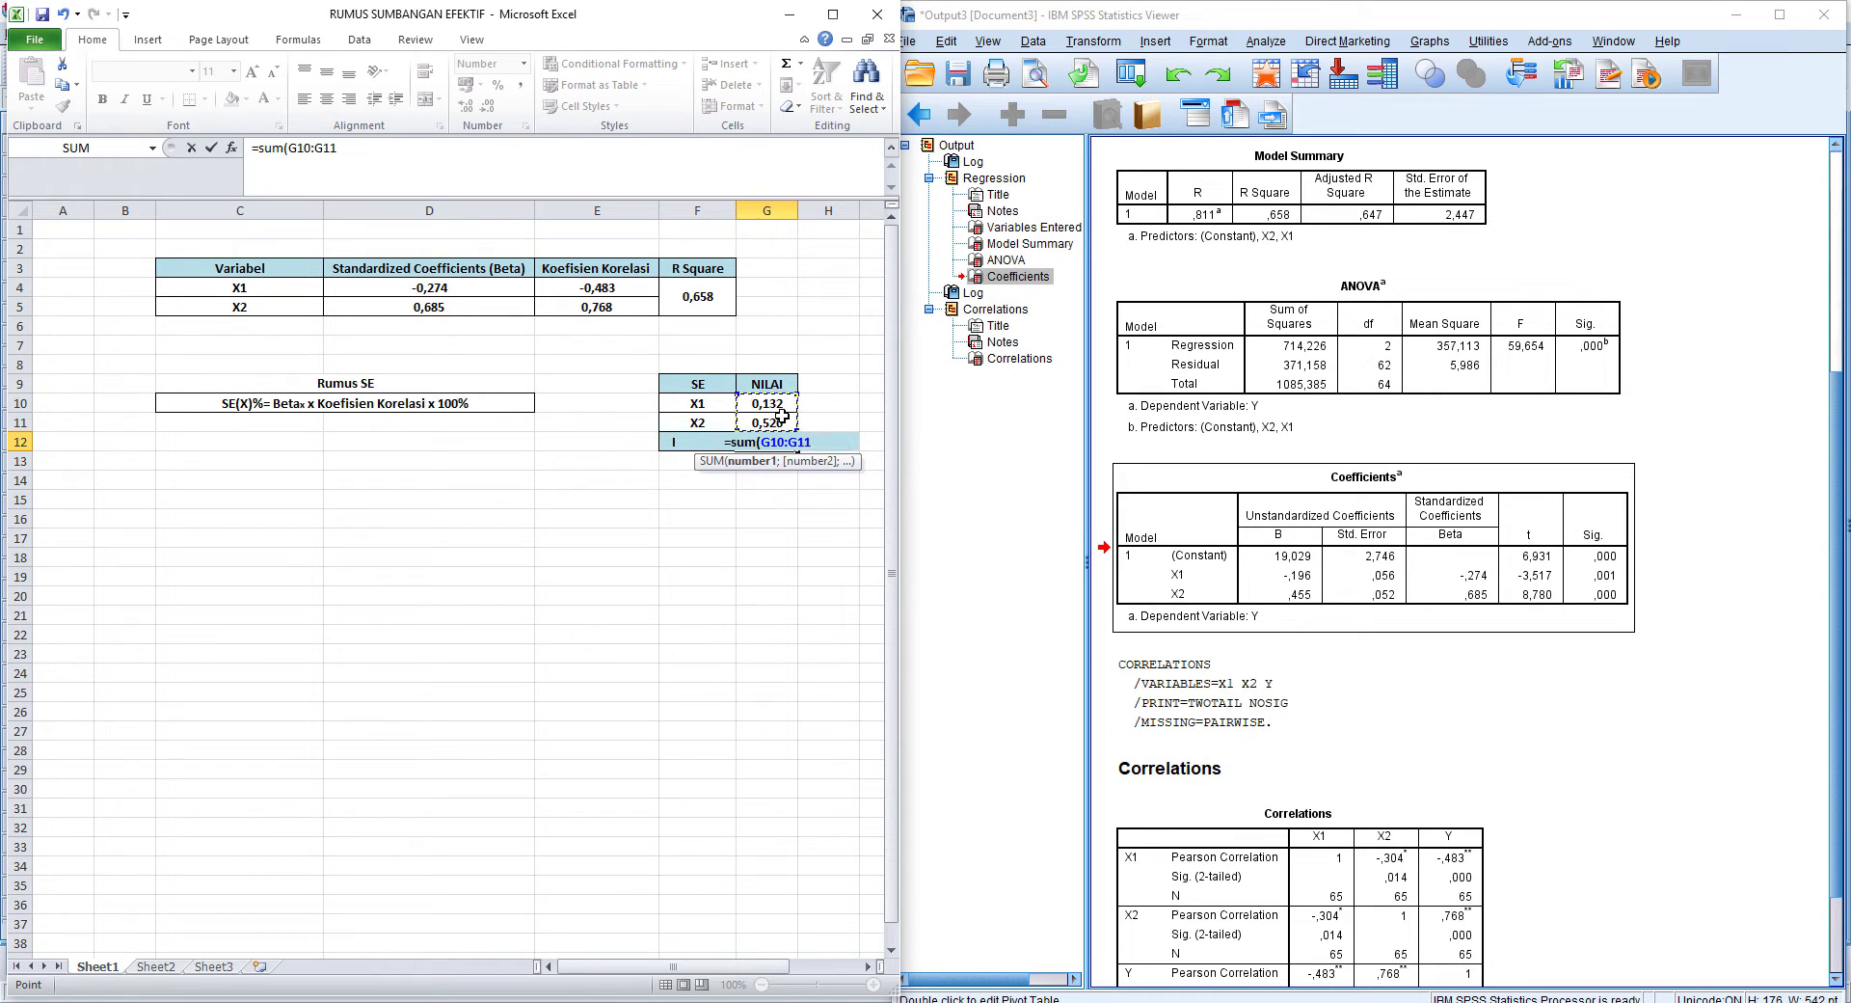
key(Return)
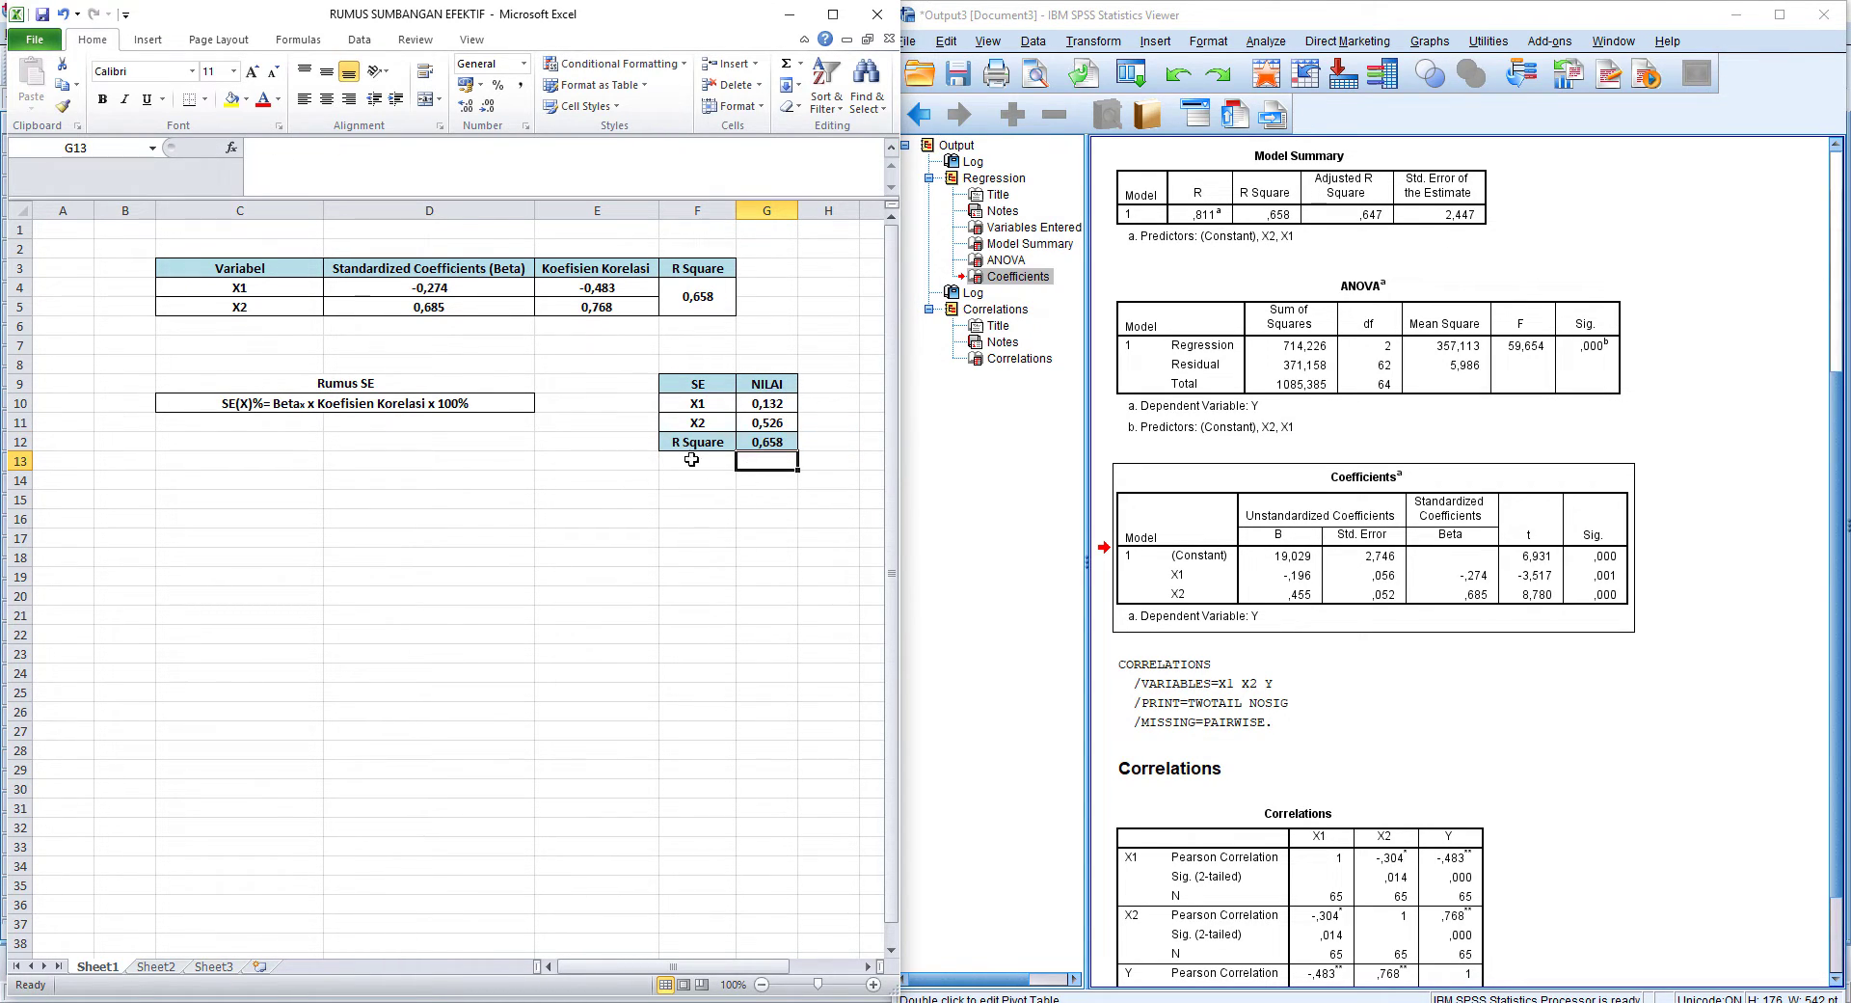
click(764, 444)
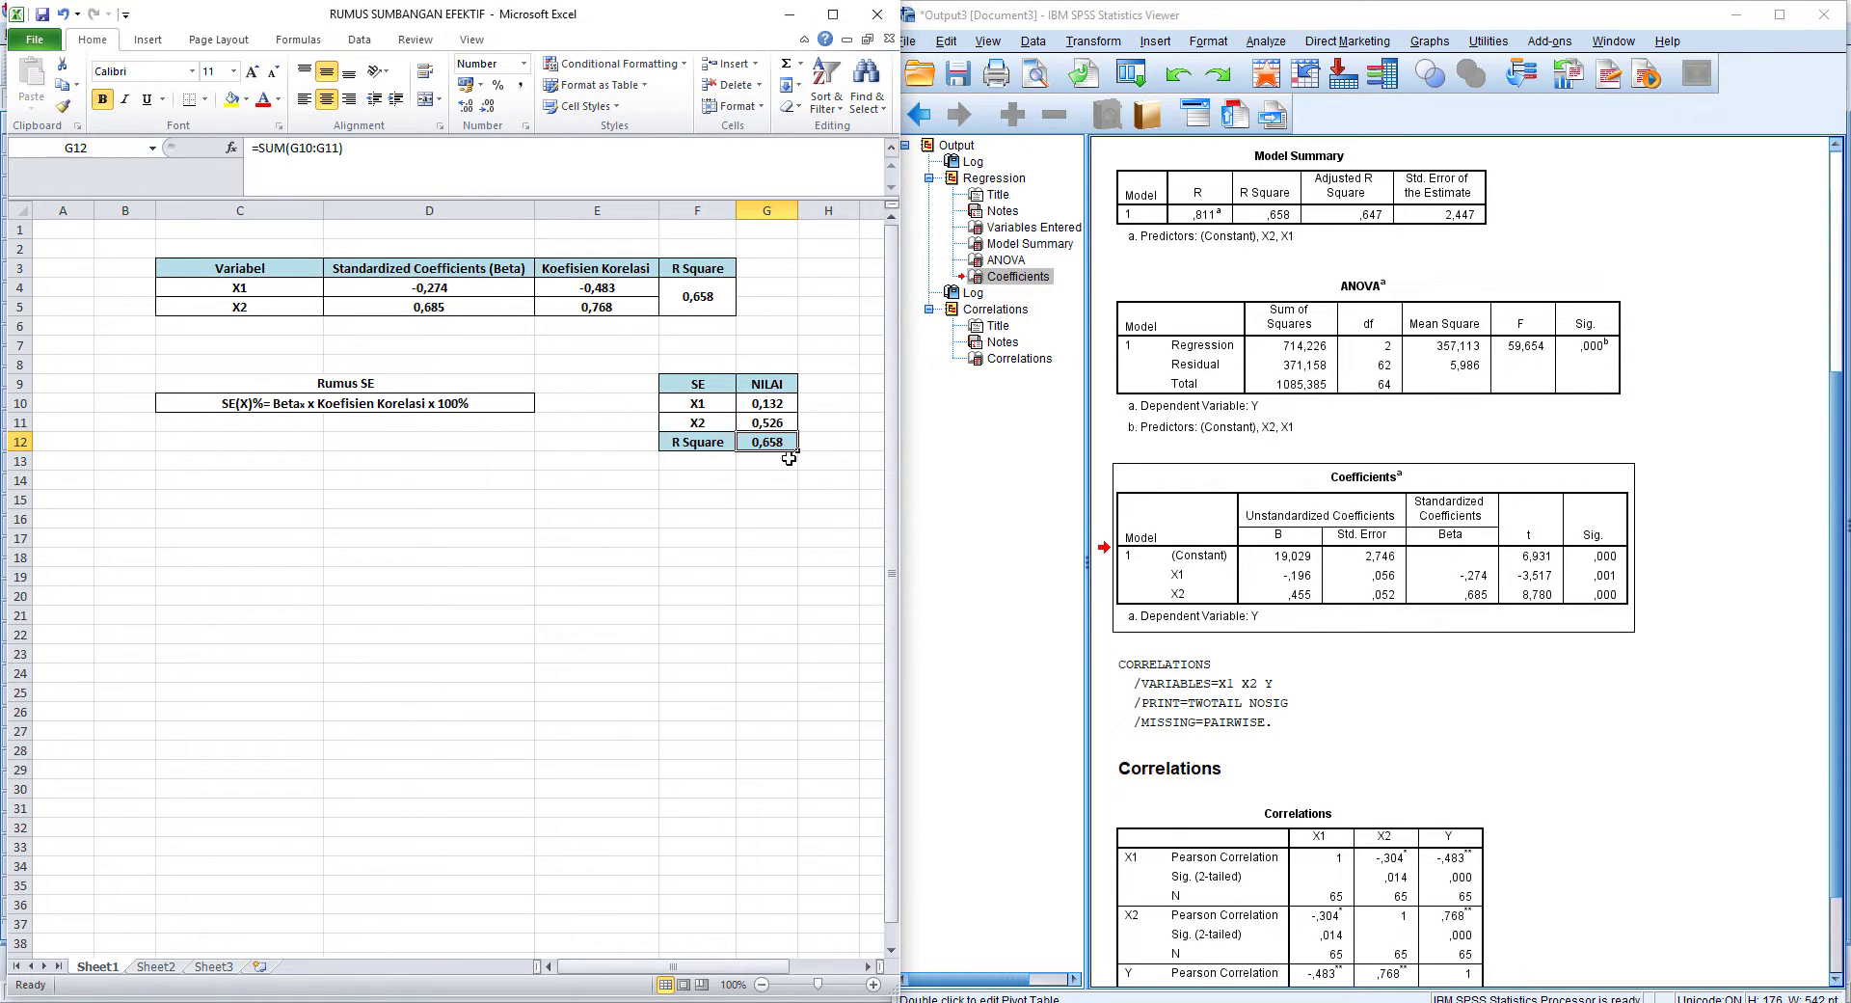
click(1316, 212)
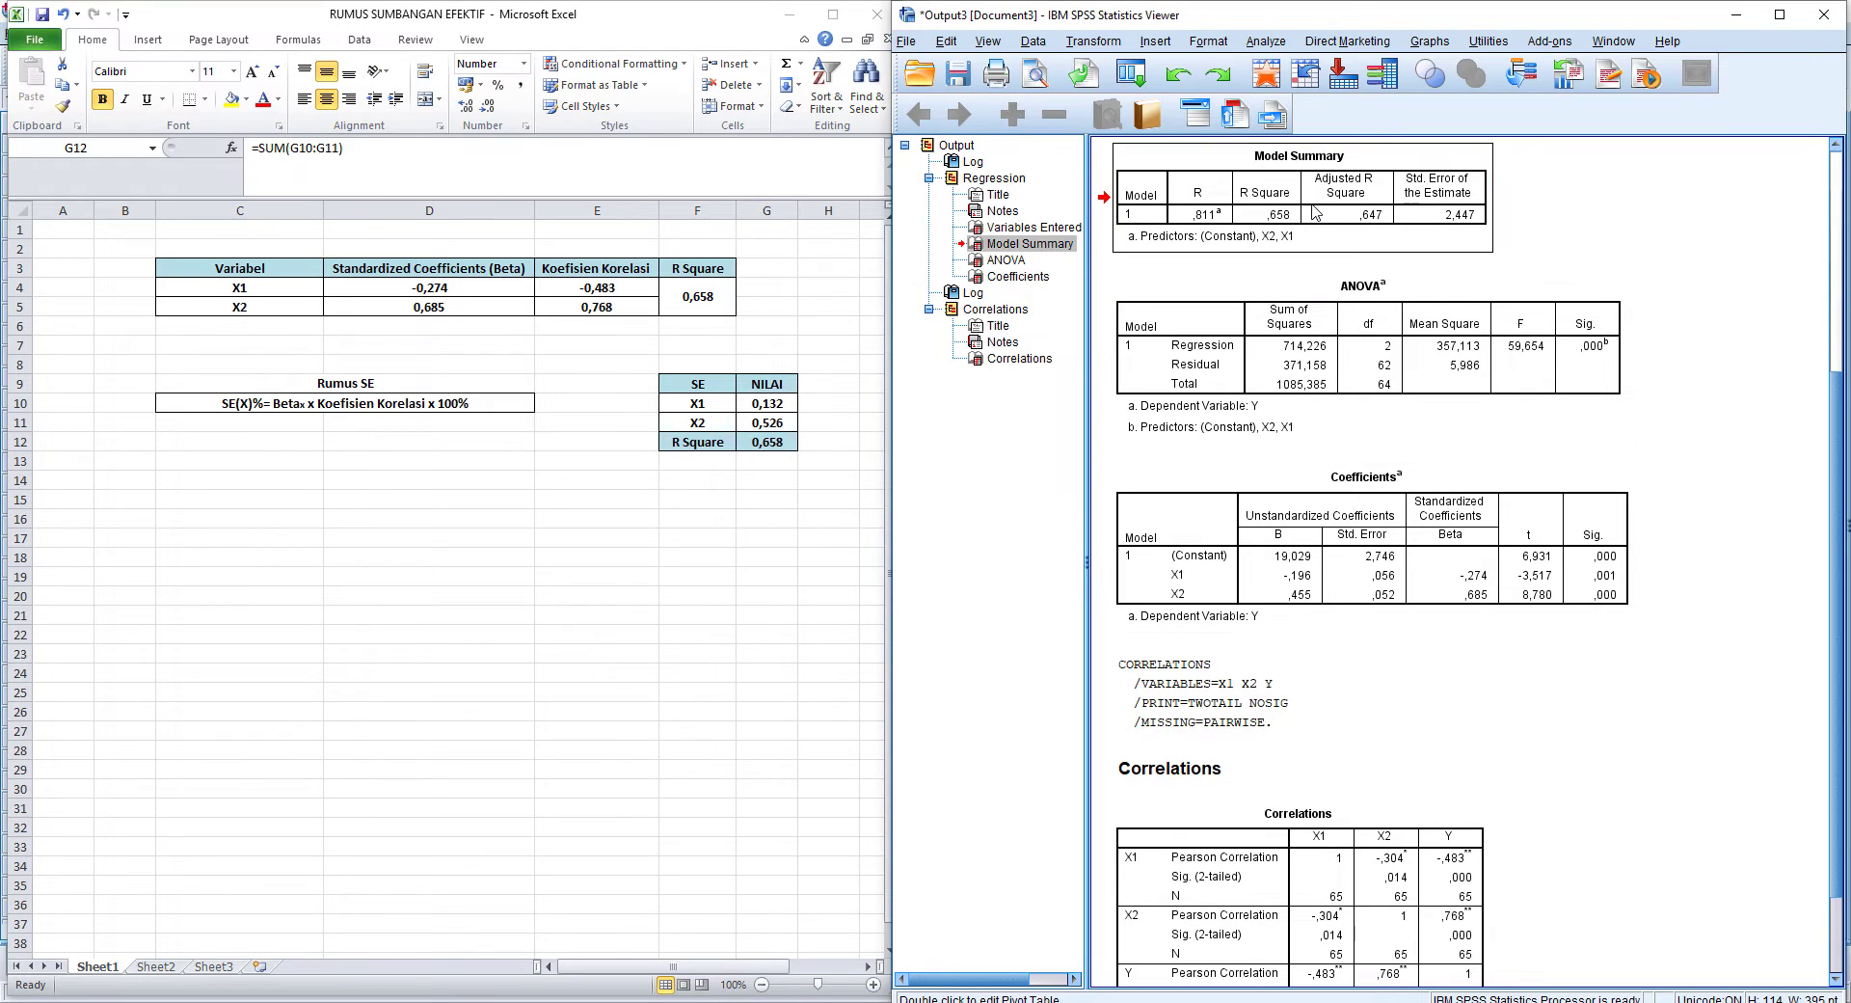